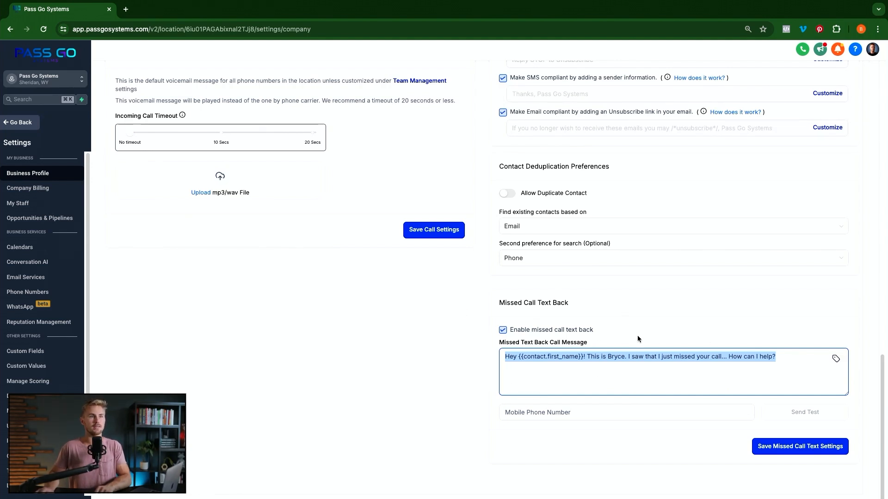
pyautogui.click(502, 358)
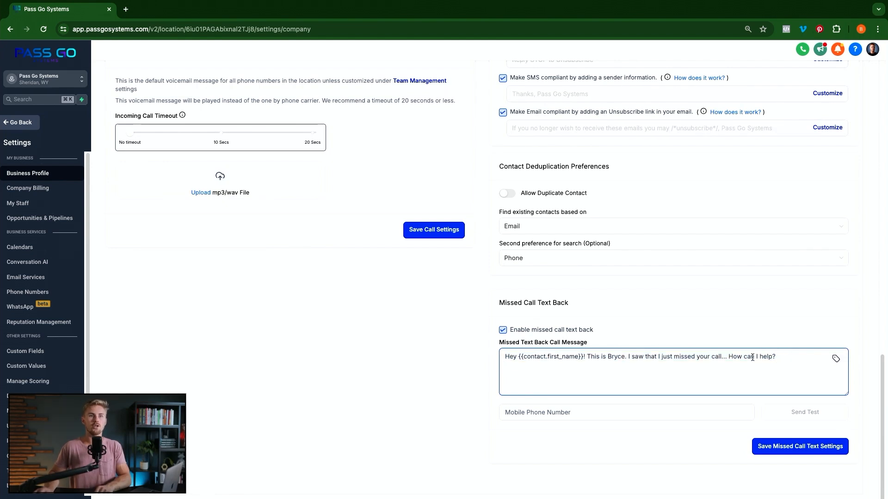
pyautogui.moveTo(781, 355); pyautogui.dragTo(478, 350)
pyautogui.moveTo(777, 356); pyautogui.dragTo(472, 352)
pyautogui.click(416, 372)
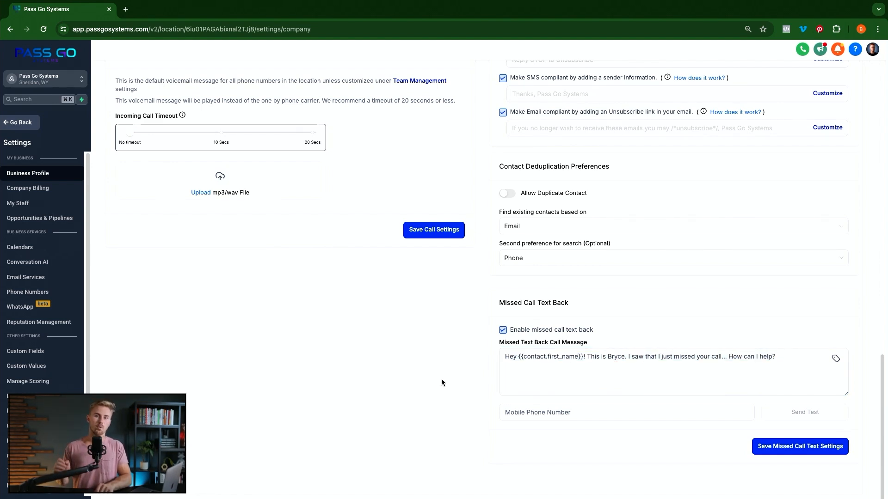
pyautogui.click(554, 355)
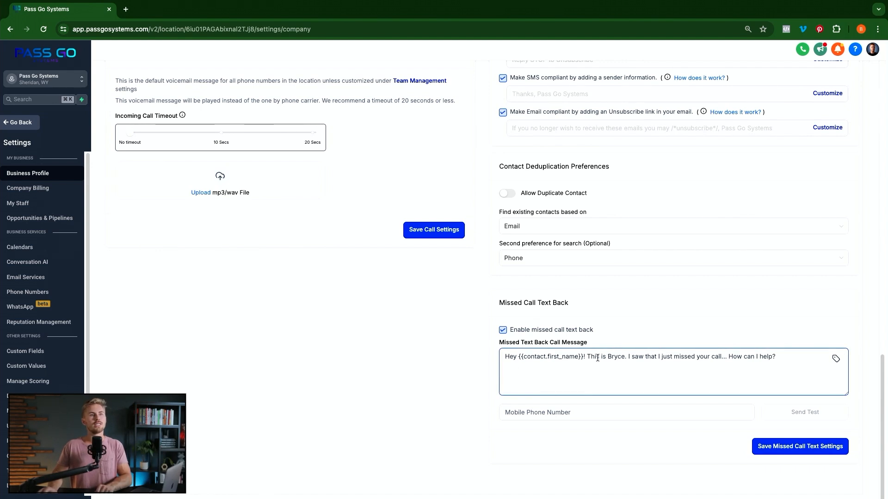
pyautogui.click(356, 363)
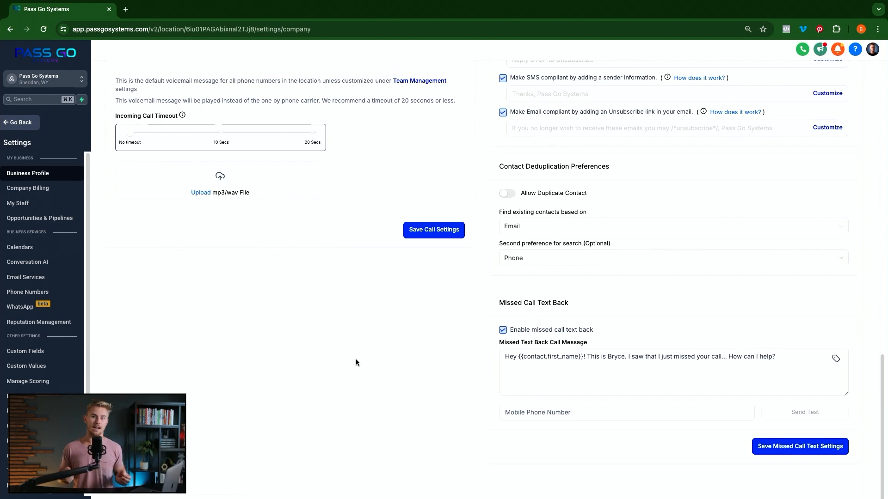
# Step: Disable missed call text back in the business profile and save the missed call text settings
pyautogui.click(503, 330)
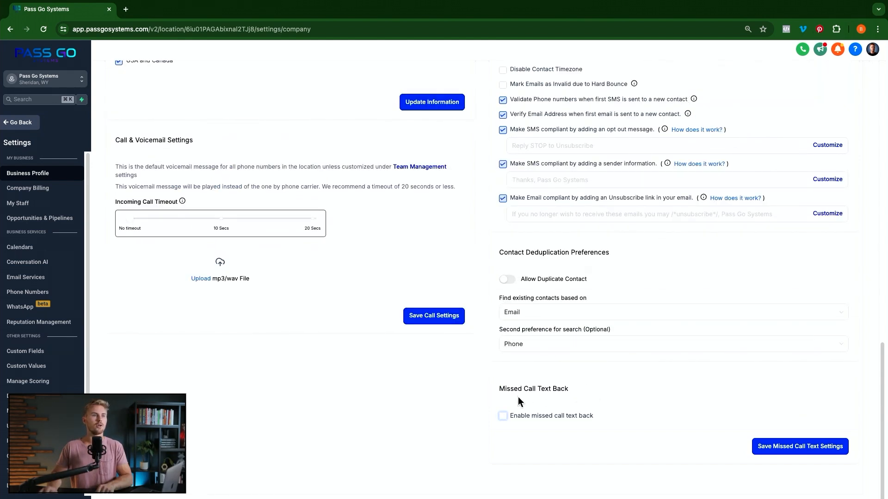
pyautogui.click(782, 446)
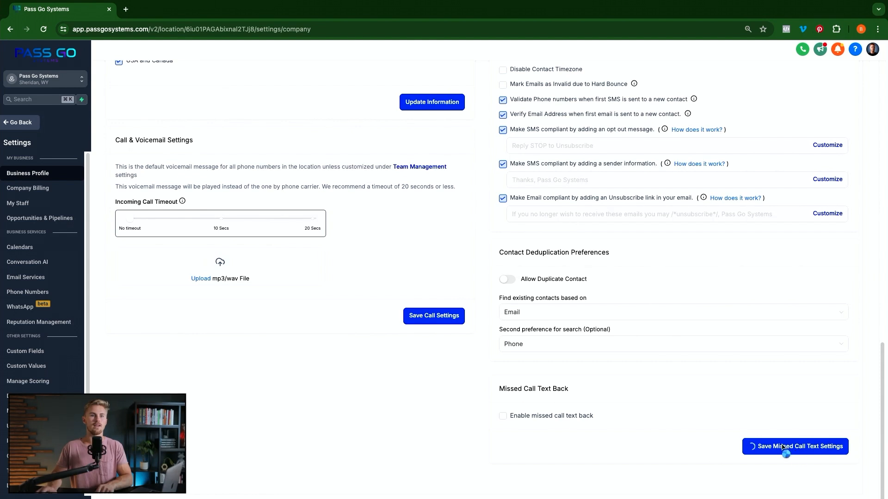
# Step: Create a new automation workflow from the "Recipe - Auto Missed Call Text-Back" template
pyautogui.click(19, 127)
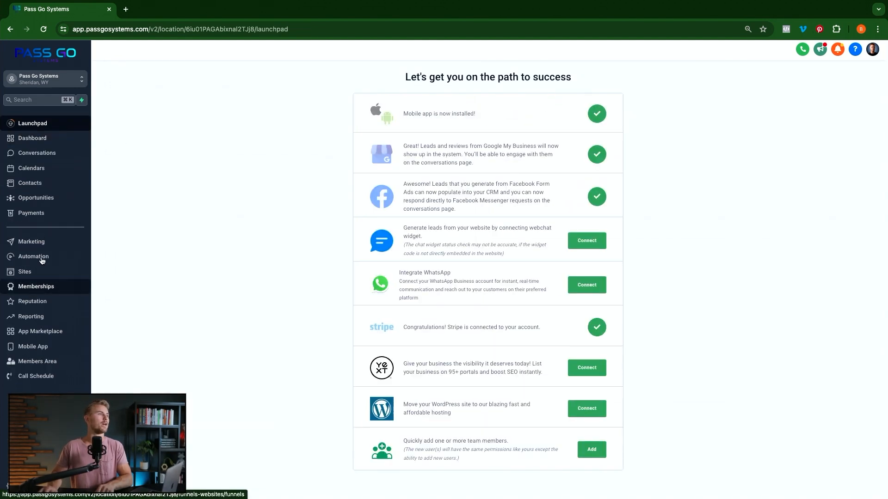
pyautogui.click(41, 260)
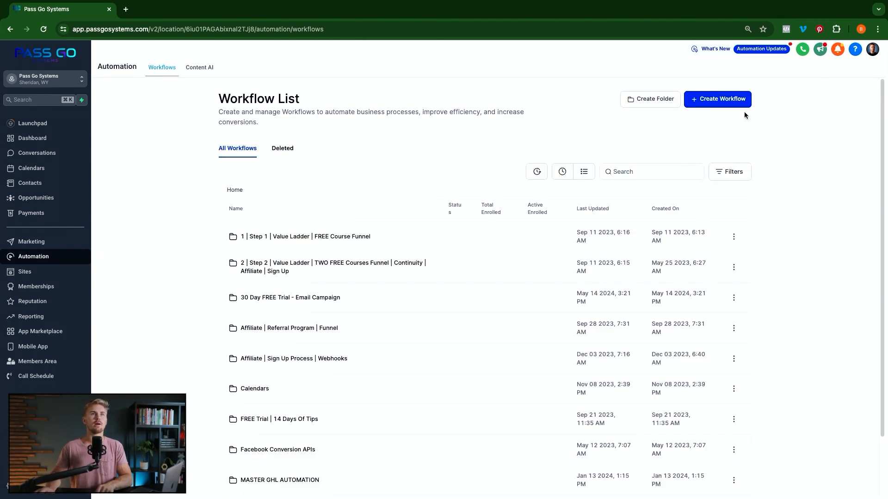
pyautogui.click(722, 103)
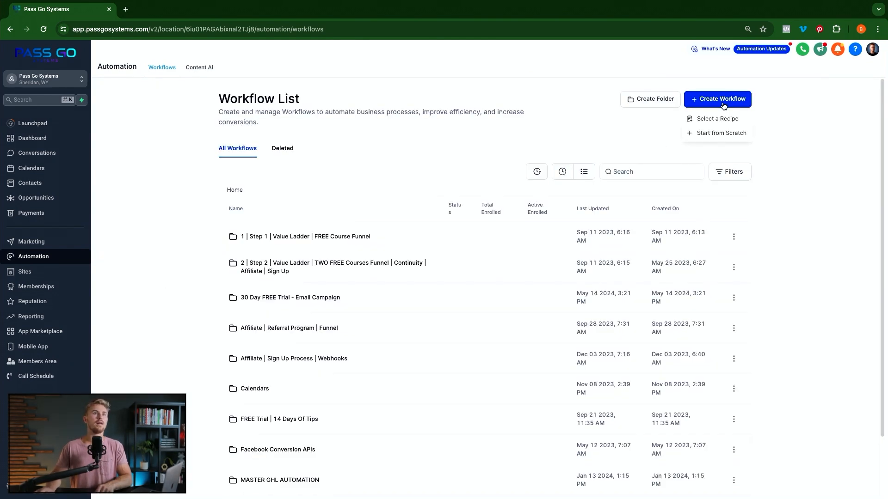
pyautogui.click(713, 119)
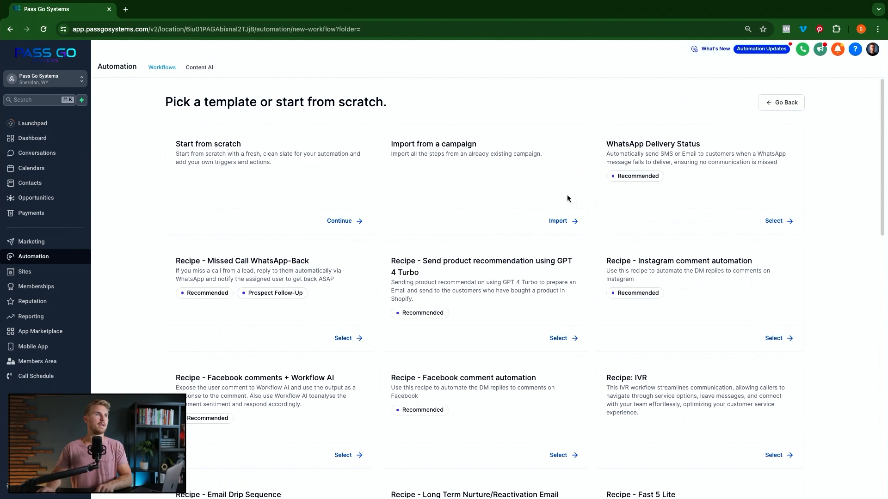
pyautogui.scroll(-8, 486, 201)
pyautogui.scroll(-5, 486, 201)
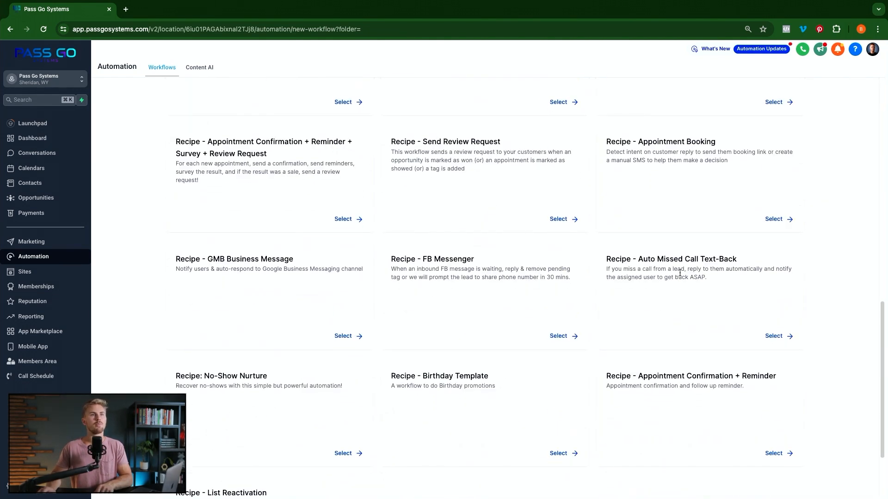
pyautogui.click(774, 337)
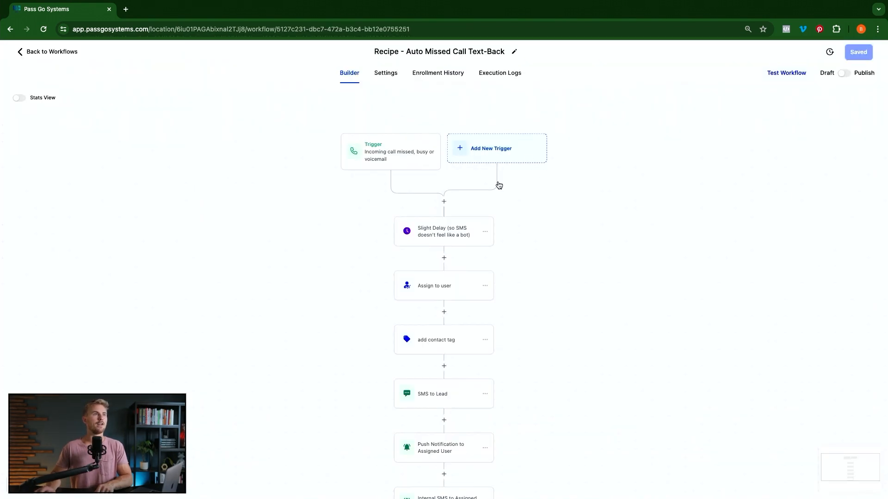
# Step: Examine the recipe workflow's missed call trigger filters and its sequence of actions from the delay to the internal SMS
pyautogui.click(381, 159)
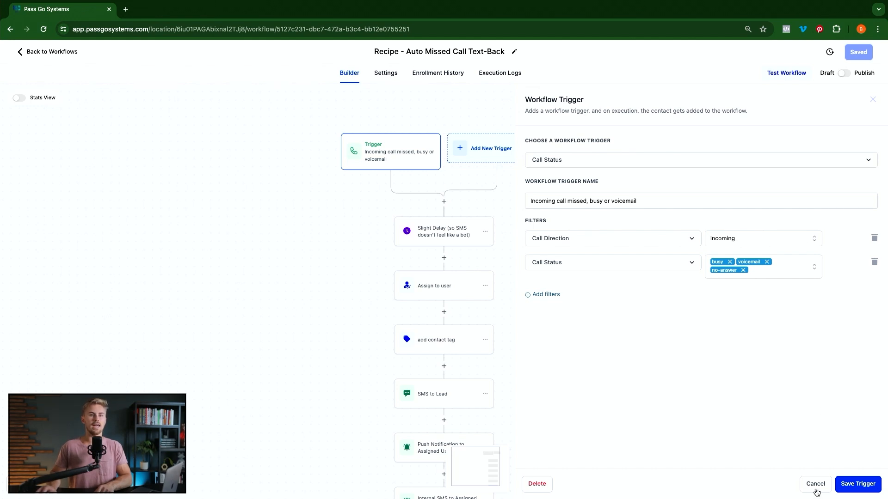
pyautogui.click(815, 486)
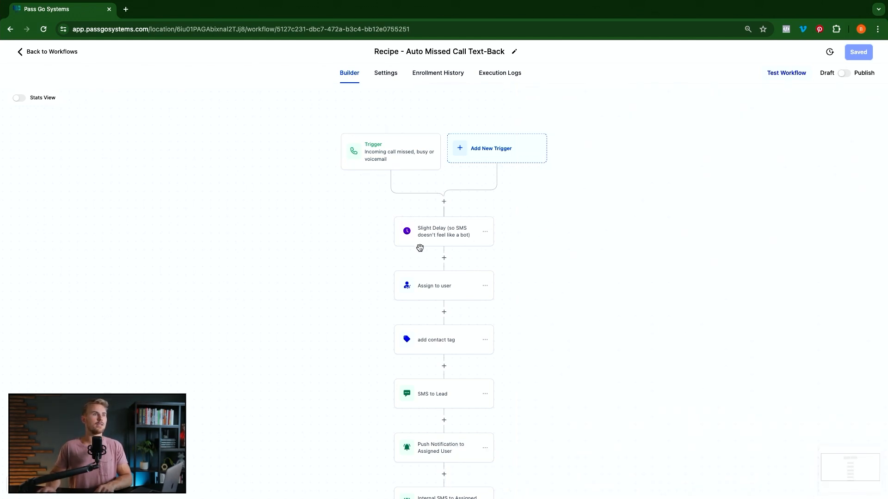
pyautogui.scroll(-1, 462, 272)
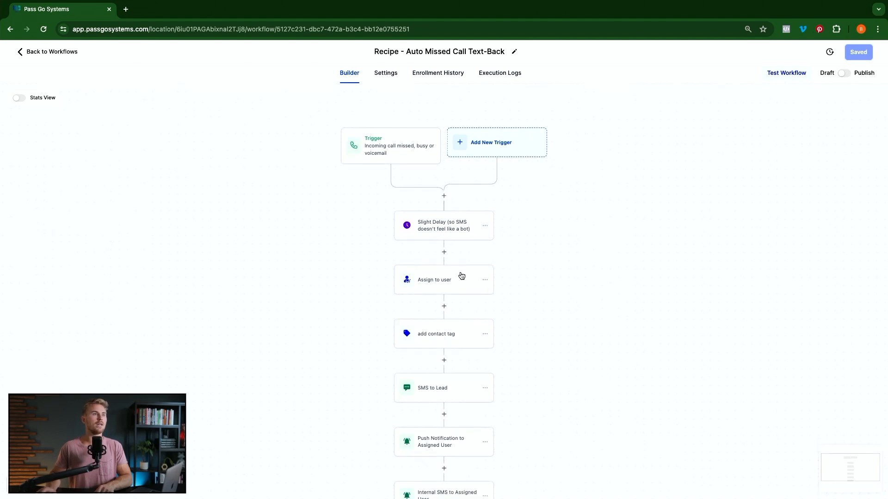
pyautogui.scroll(-1, 483, 287)
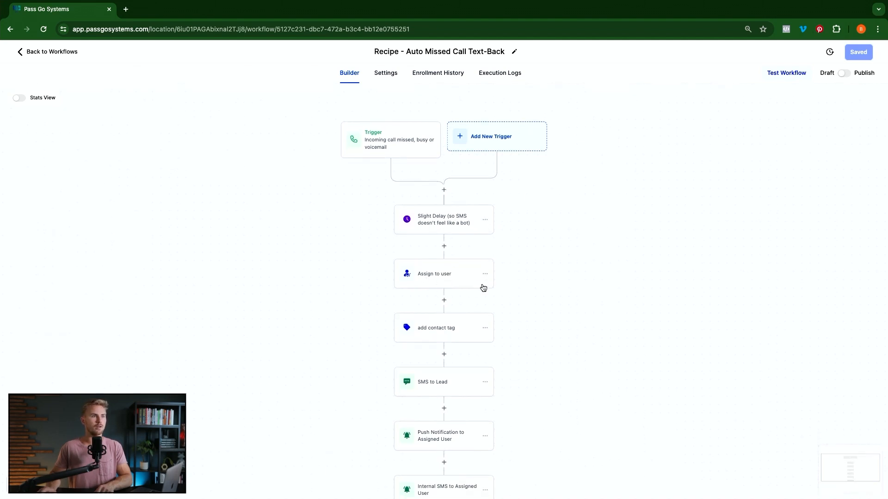
pyautogui.scroll(-3, 462, 317)
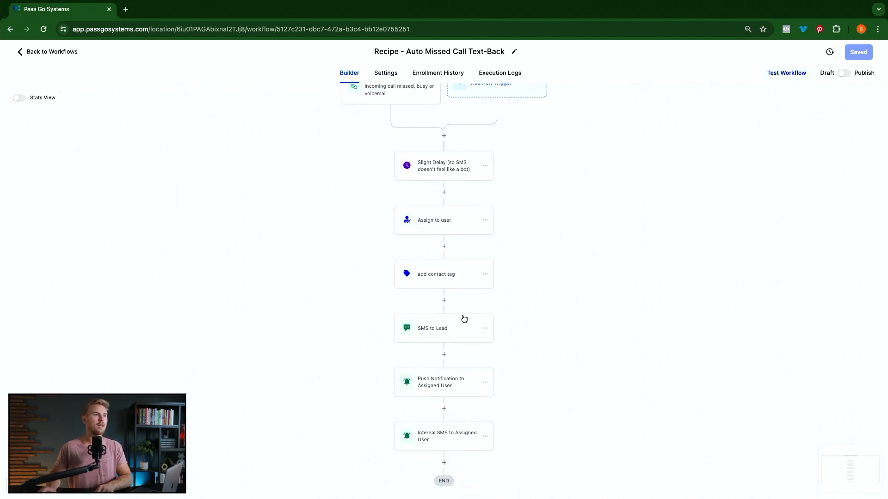
pyautogui.scroll(-1, 464, 319)
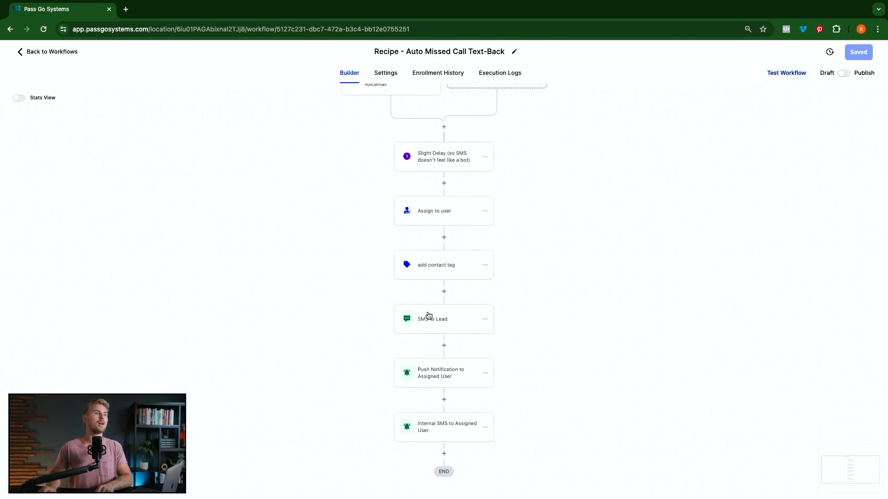
pyautogui.scroll(-1, 472, 325)
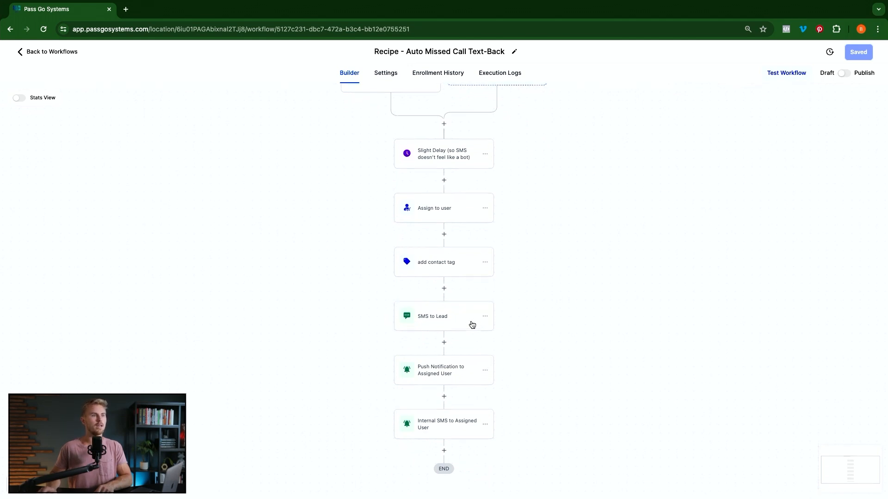
pyautogui.scroll(-1, 472, 325)
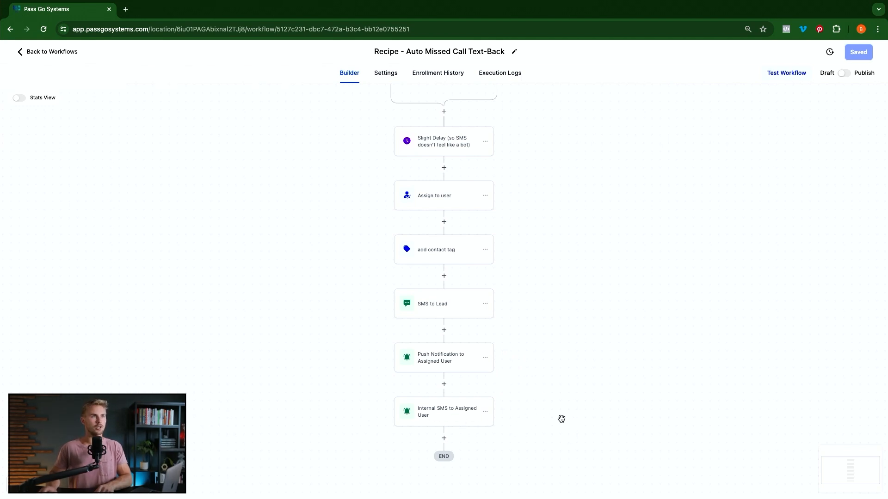
pyautogui.scroll(3, 562, 419)
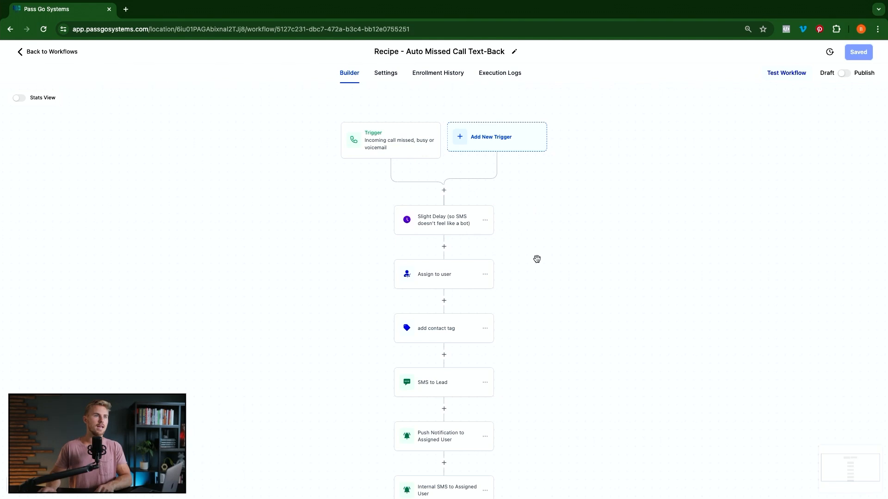
pyautogui.scroll(-3, 537, 258)
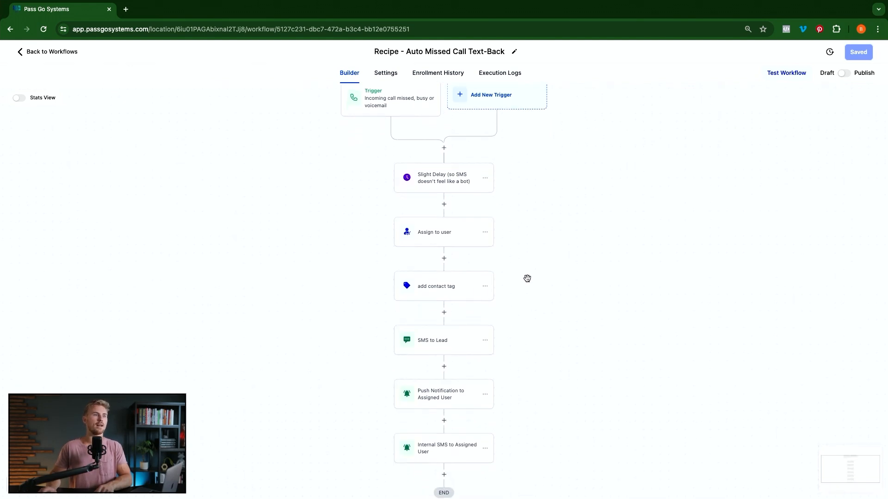
pyautogui.scroll(-1, 546, 280)
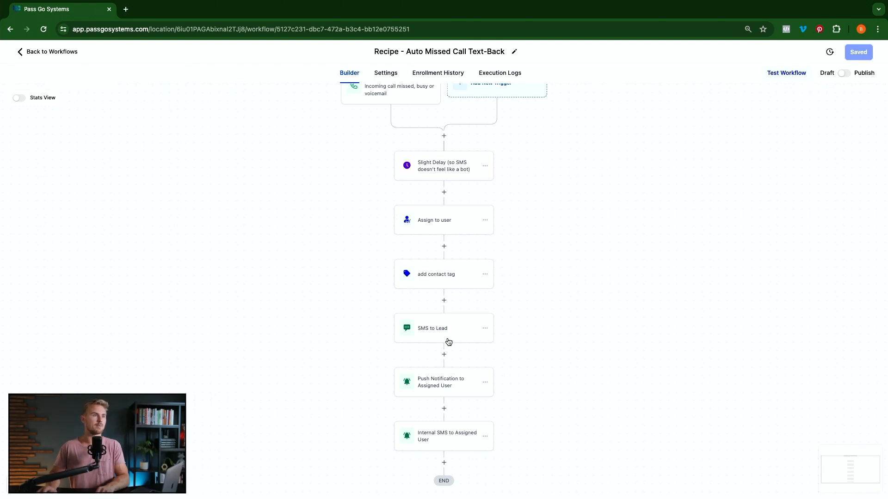
pyautogui.scroll(1, 428, 315)
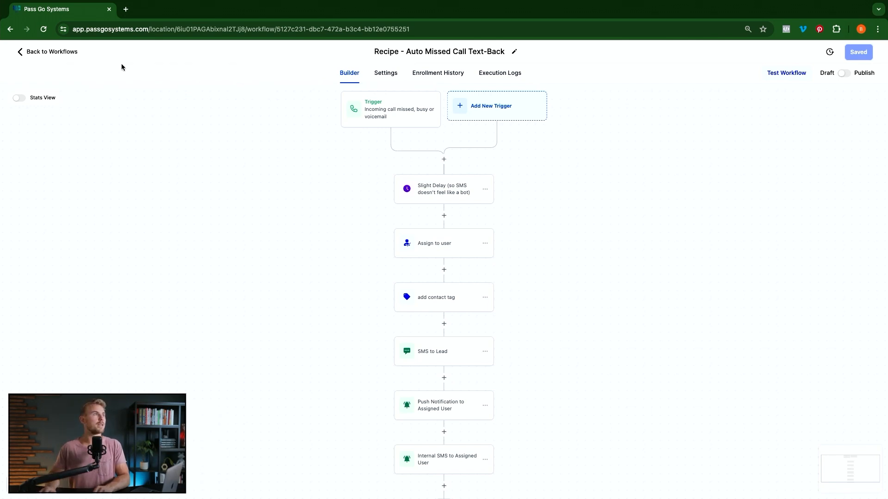
# Step: Leave the workflow builder and open the account's phone number settings
pyautogui.click(59, 52)
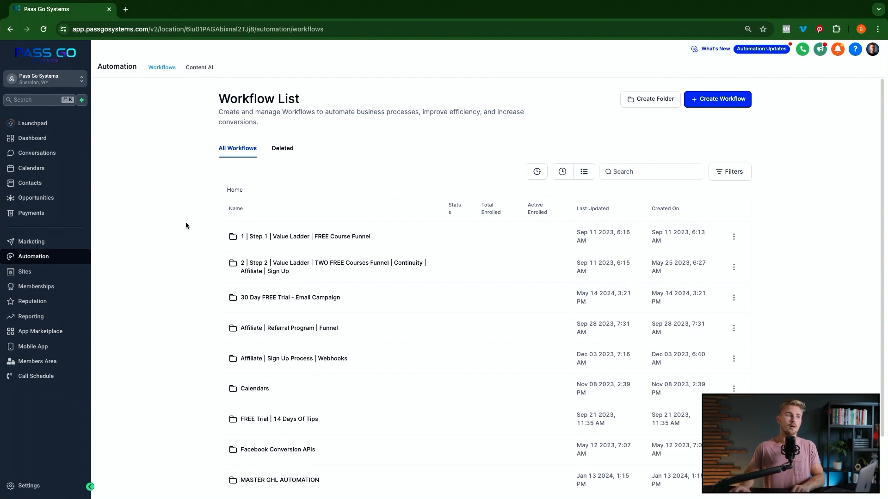
pyautogui.click(26, 486)
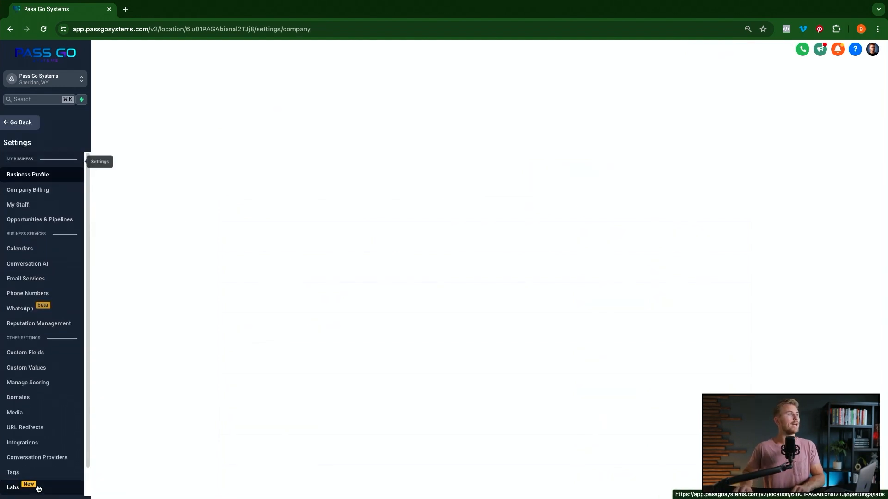
pyautogui.click(39, 293)
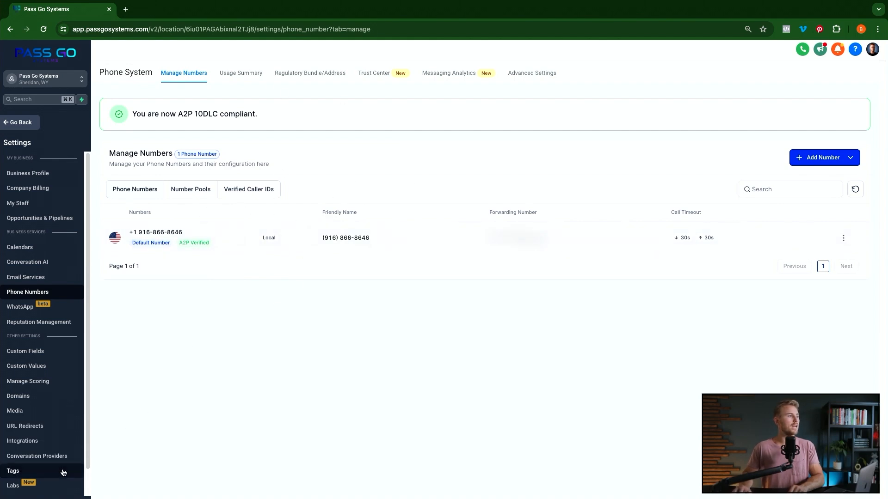
# Step: Open the Tags settings and select the 1st missed call, 2nd missed call and 3rd missed call tags
pyautogui.click(22, 472)
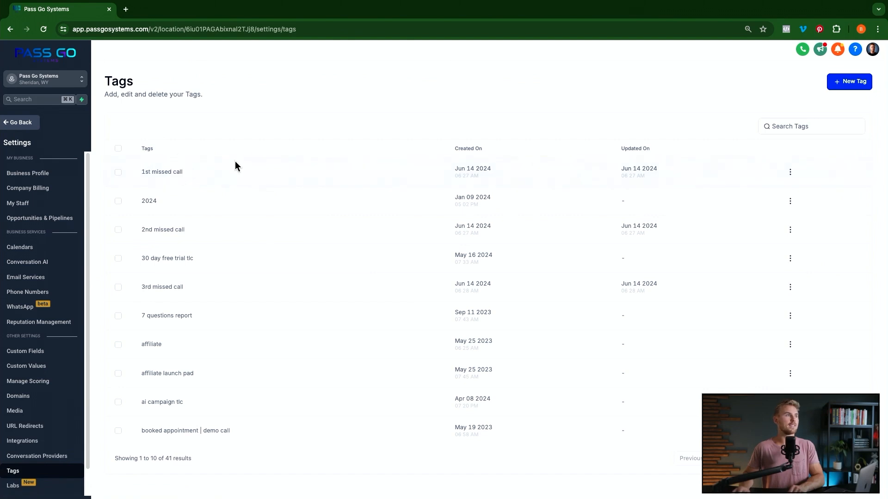
pyautogui.click(116, 174)
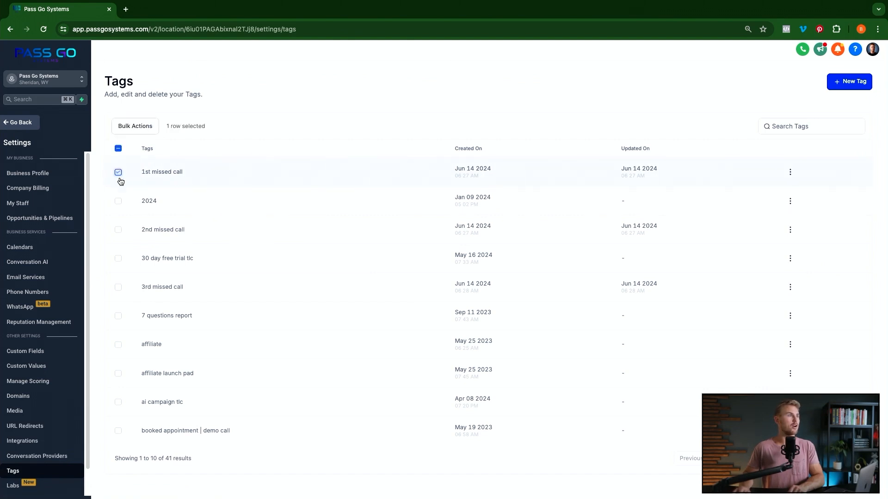
pyautogui.click(118, 230)
pyautogui.click(119, 287)
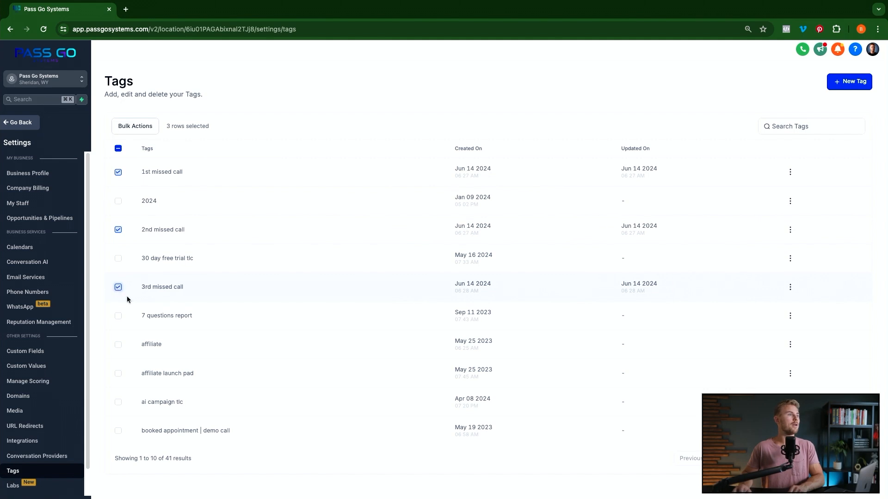
# Step: Create a new tag named "missed call 1"
pyautogui.click(853, 89)
pyautogui.click(500, 290)
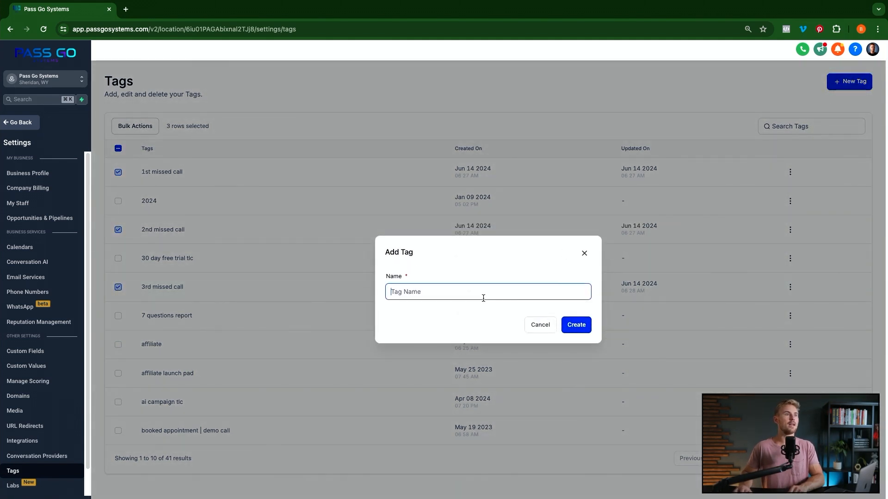
pyautogui.write('missed call 1')
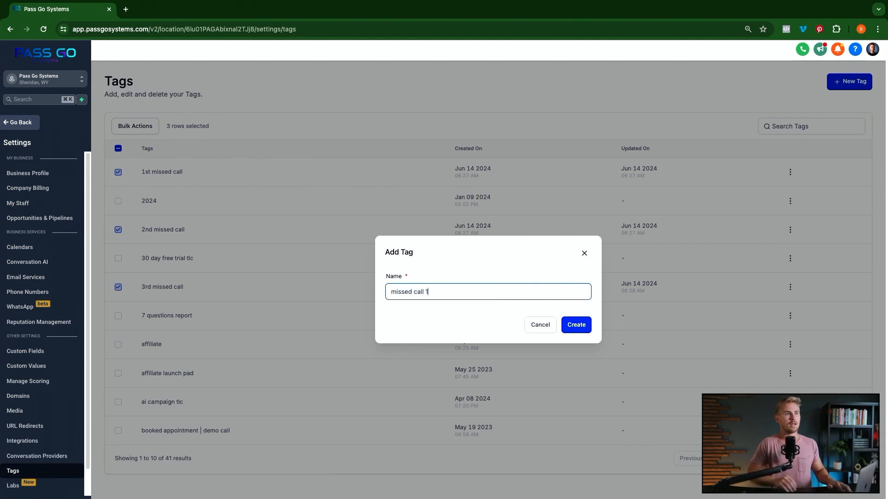
pyautogui.click(569, 329)
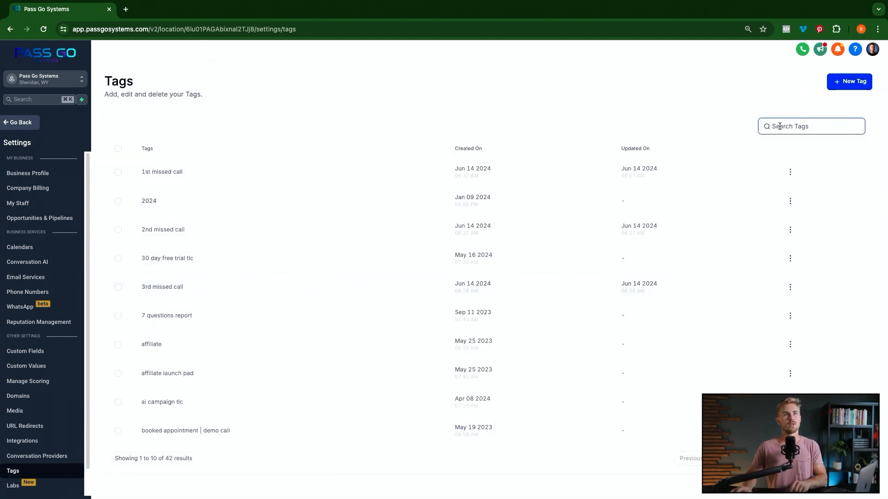
# Step: Search the tags for "missed" and delete the "missed call 1" tag
pyautogui.write('missed')
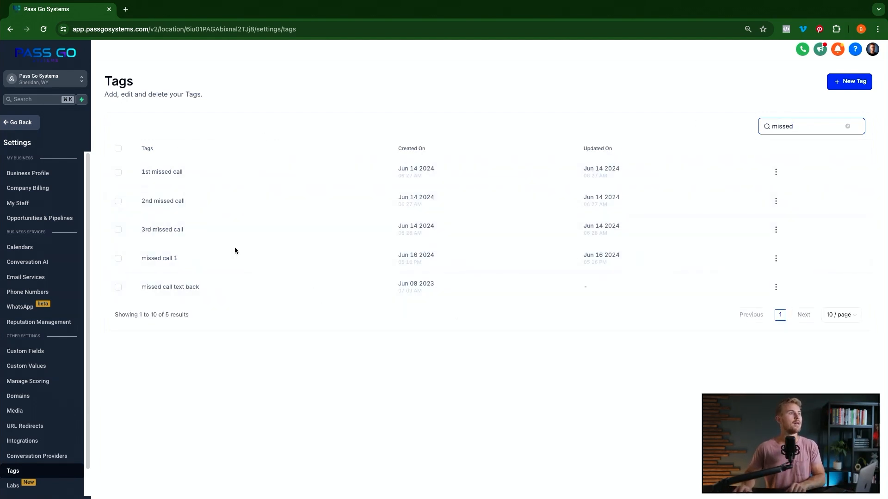
pyautogui.click(775, 259)
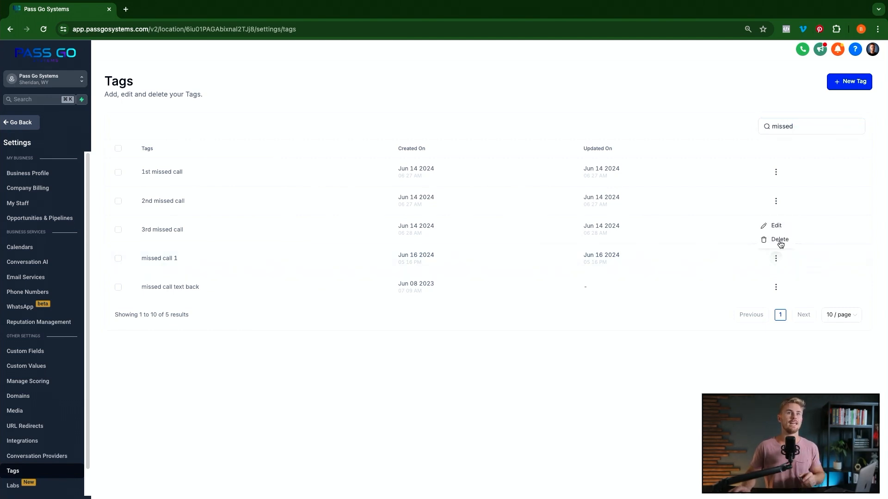
pyautogui.click(780, 240)
pyautogui.click(571, 326)
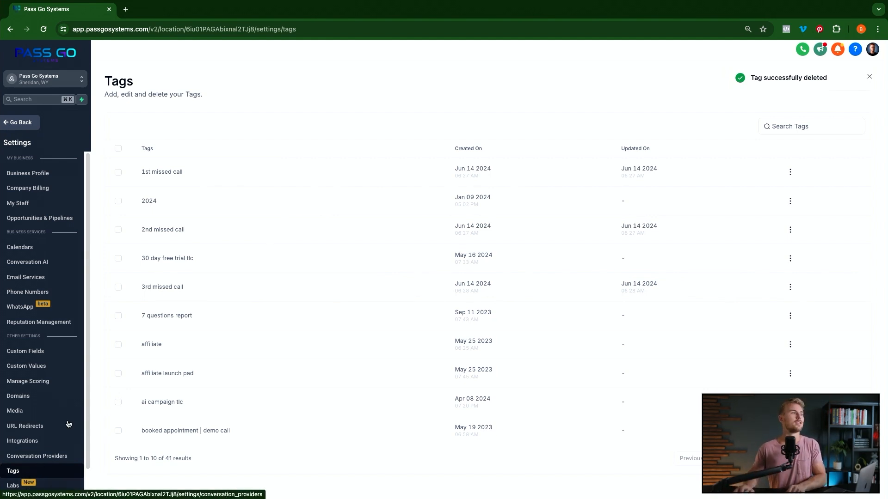
# Step: Go to the automation workflow list, search for "missed" and open the published Missed Call Text Back workflow
pyautogui.click(28, 128)
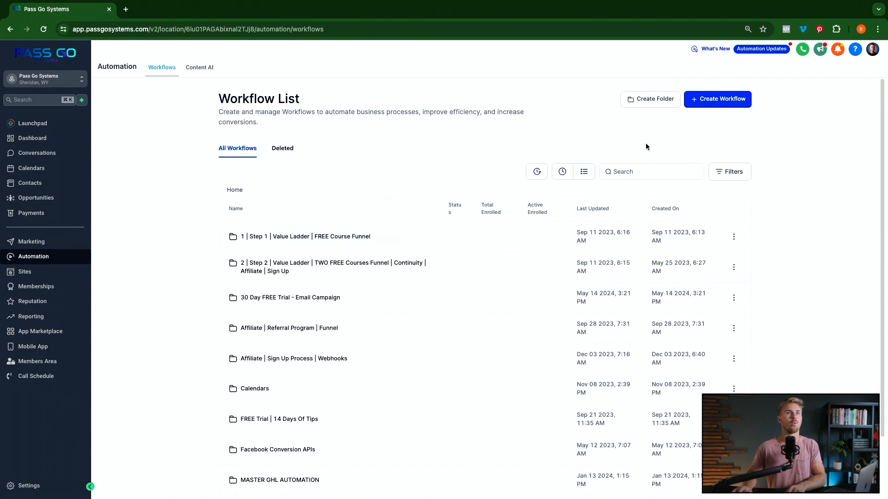
pyautogui.click(723, 103)
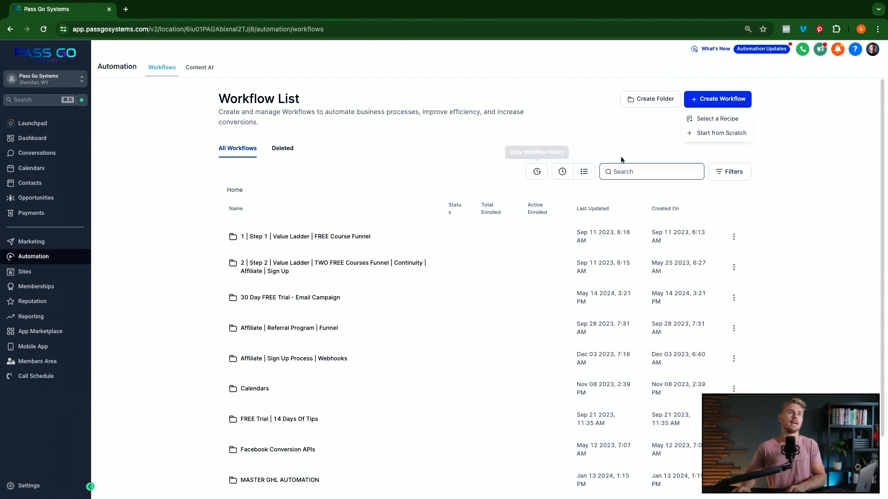
pyautogui.click(617, 140)
pyautogui.click(635, 171)
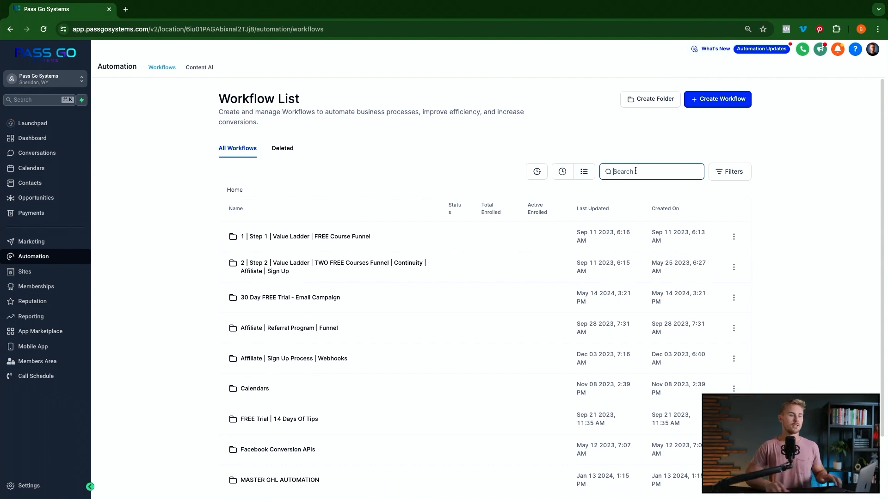
pyautogui.write('missed')
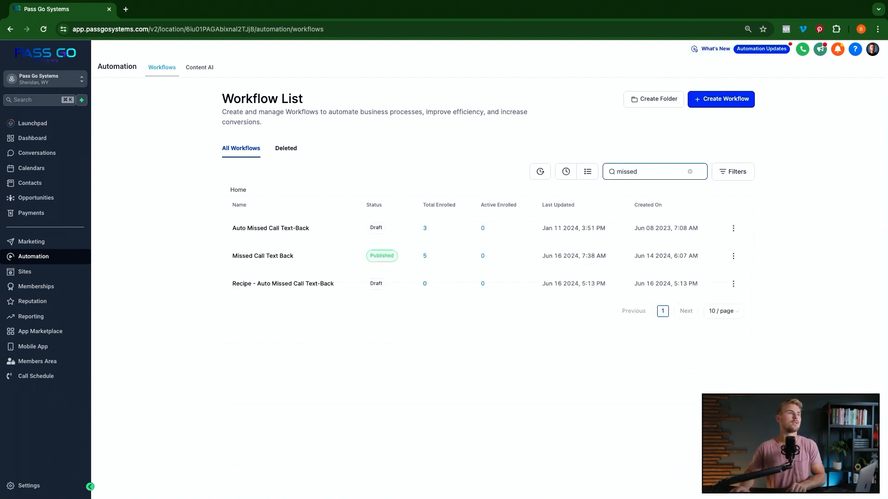
pyautogui.click(274, 257)
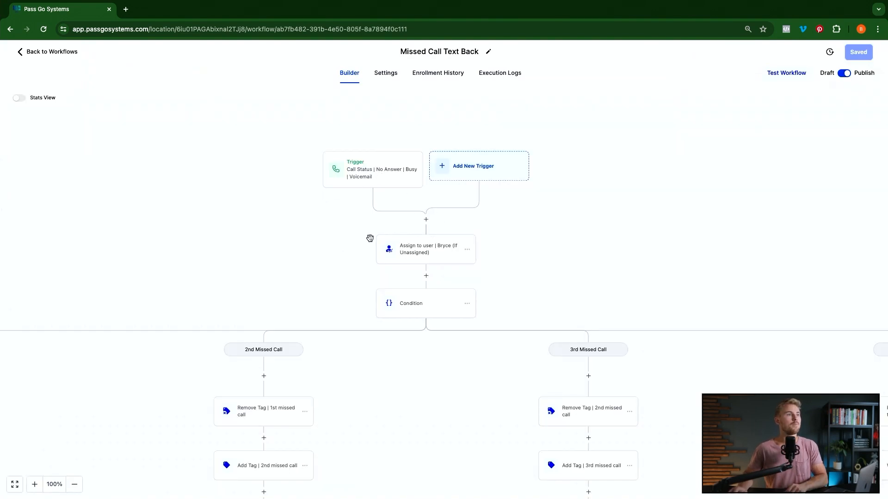
# Step: Examine the workflow's structure from its trigger and condition through the 1st, 2nd, 3rd and 4th Missed Call branches
pyautogui.scroll(-2, 383, 237)
pyautogui.hscroll(-5, 383, 237)
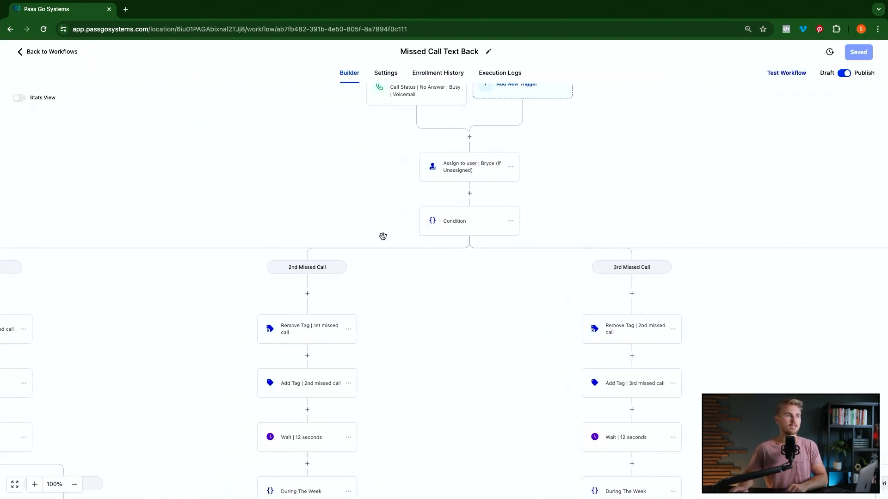
pyautogui.hscroll(-1, 359, 281)
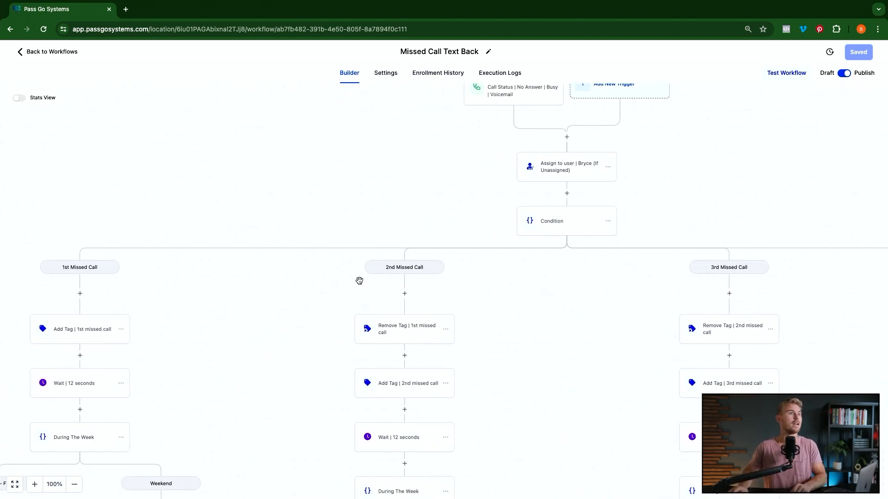
pyautogui.scroll(2, 471, 254)
pyautogui.scroll(-3, 471, 254)
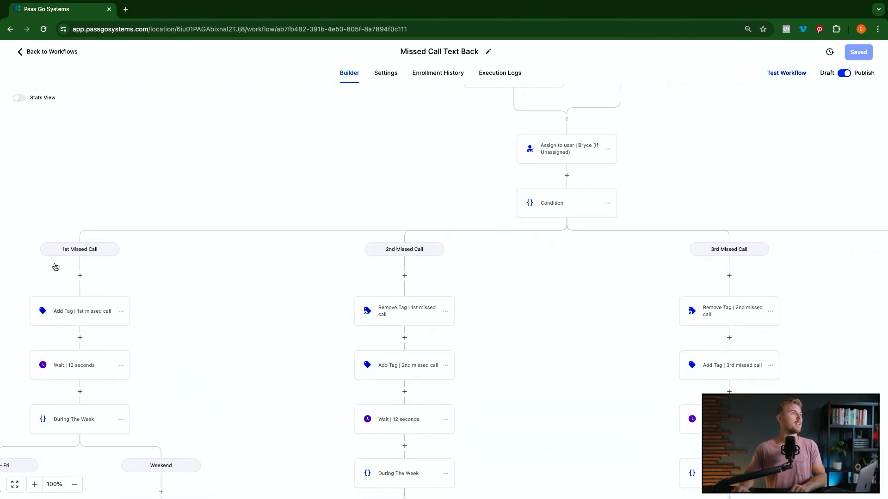
pyautogui.scroll(-2, 98, 259)
pyautogui.hscroll(-2, 98, 259)
pyautogui.scroll(-5, 98, 262)
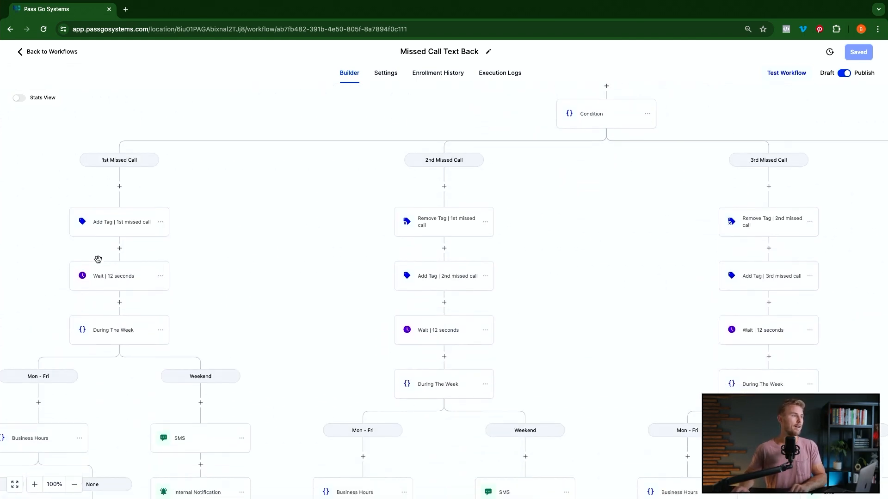
pyautogui.scroll(9, 98, 259)
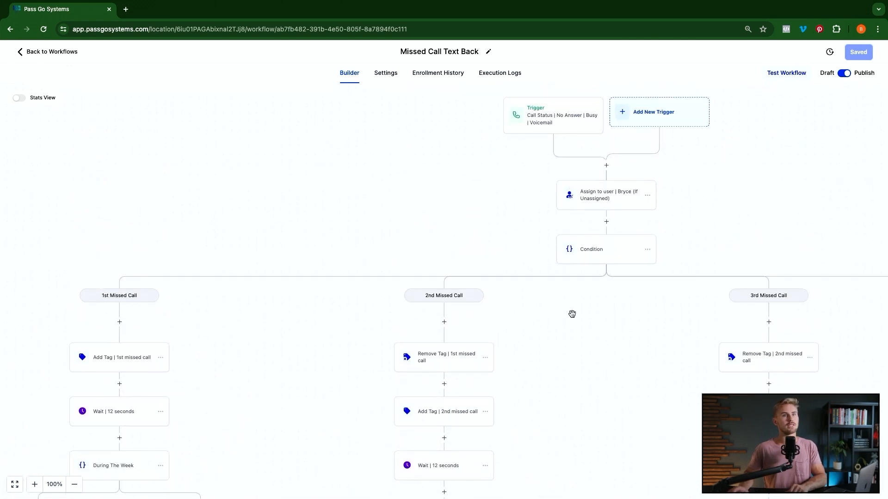
pyautogui.hscroll(10, 546, 293)
pyautogui.hscroll(7, 543, 296)
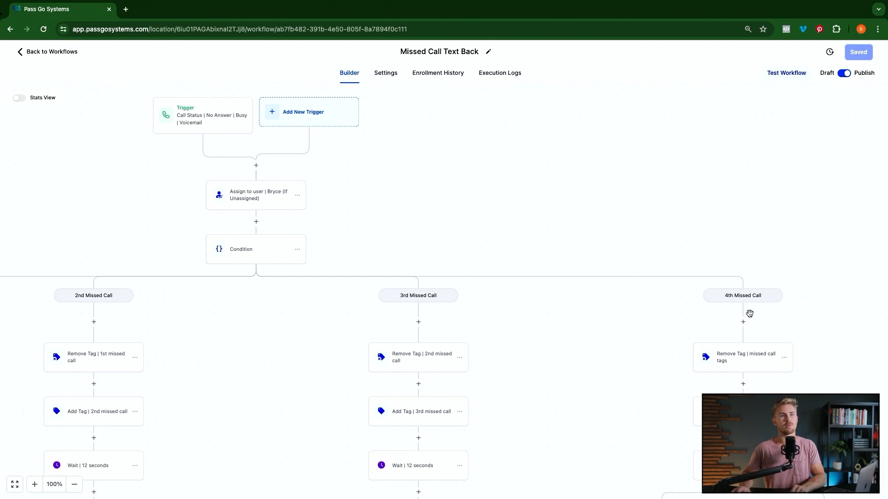
pyautogui.hscroll(-5, 708, 303)
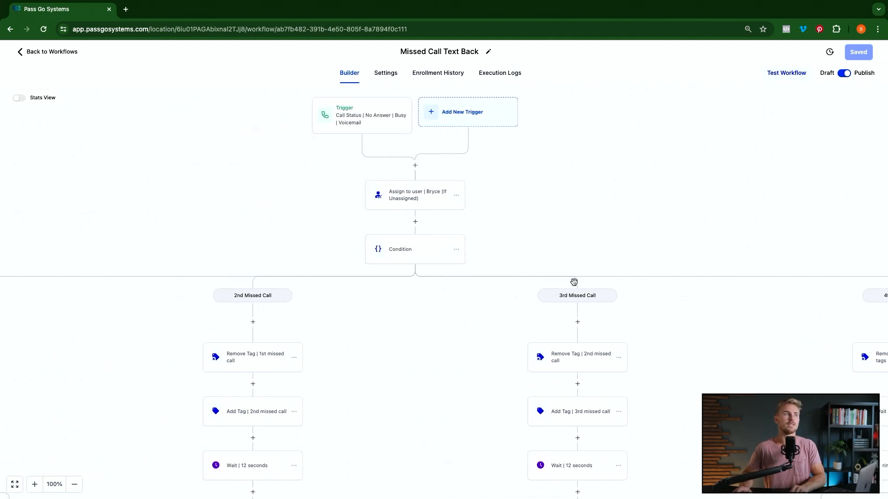
pyautogui.hscroll(-4, 574, 282)
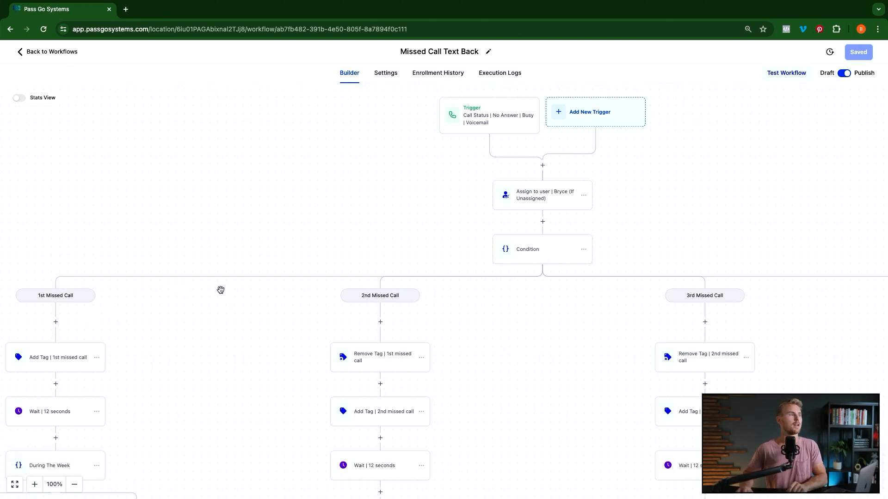
pyautogui.hscroll(10, 430, 299)
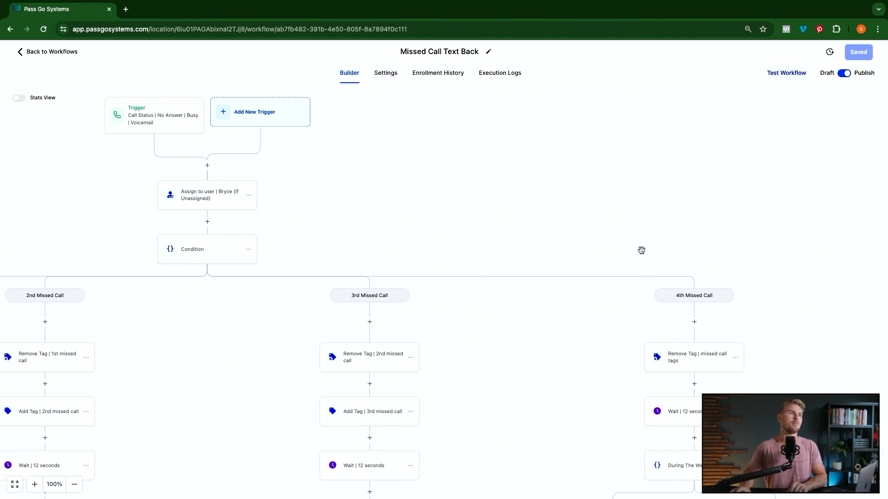
pyautogui.hscroll(-2, 418, 335)
pyautogui.hscroll(-4, 418, 335)
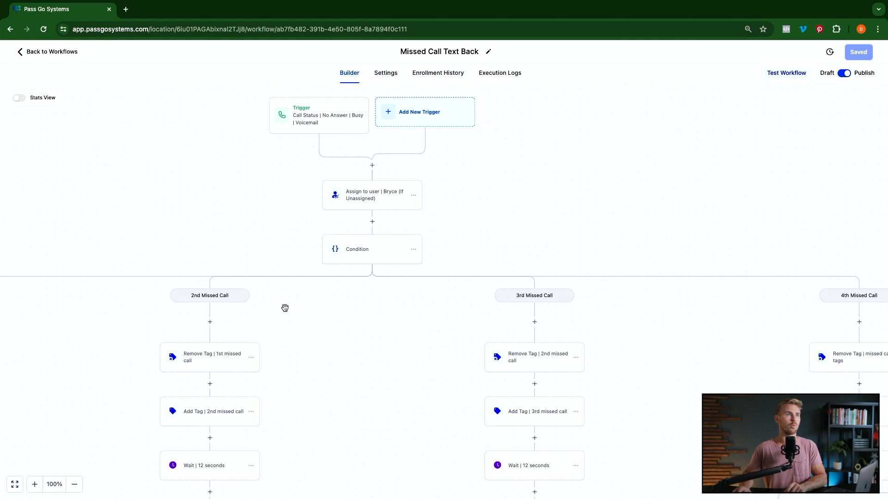
# Step: Add a Call Direction filter set to Incoming to the Call Status trigger and save the trigger
pyautogui.scroll(4, 308, 291)
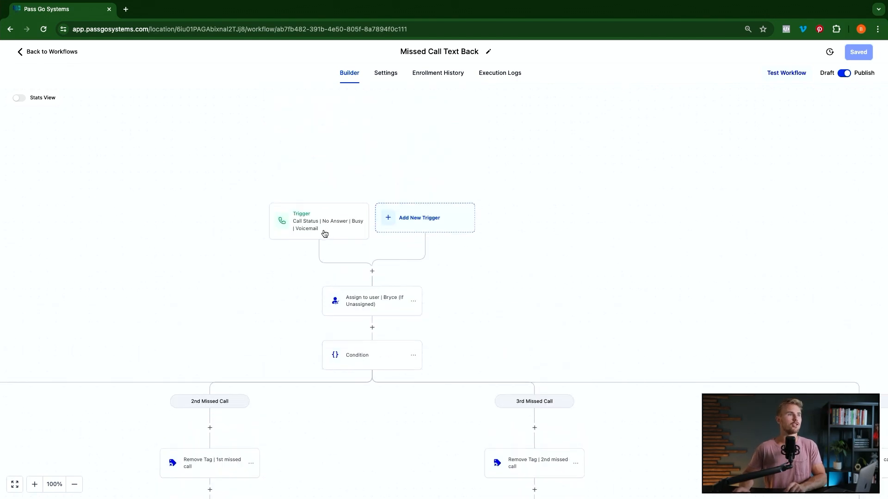
pyautogui.click(328, 231)
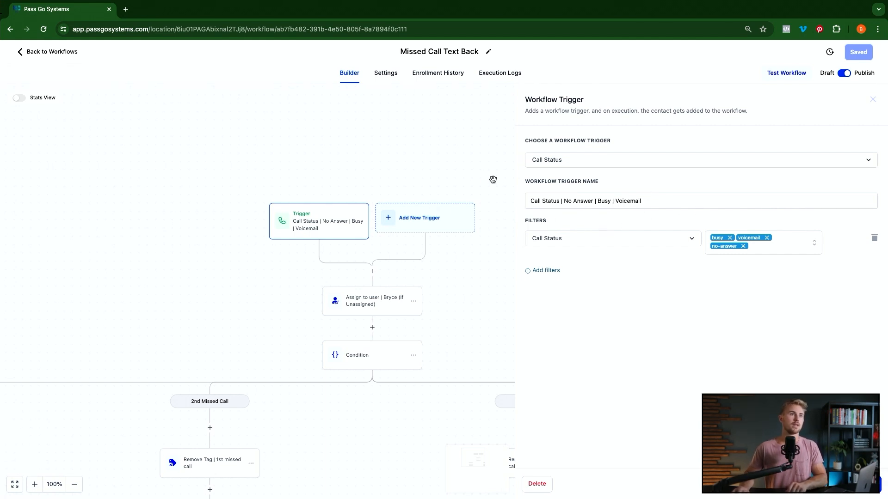
pyautogui.click(664, 244)
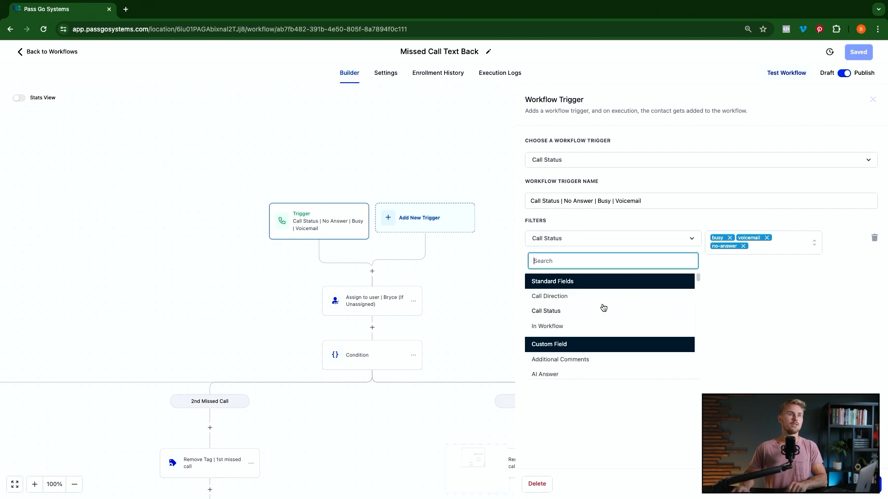
pyautogui.click(747, 280)
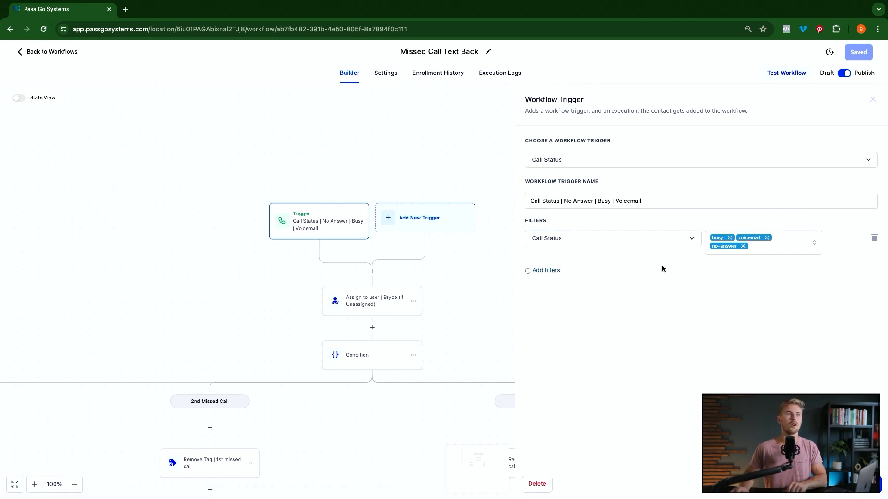
pyautogui.click(548, 271)
pyautogui.click(554, 275)
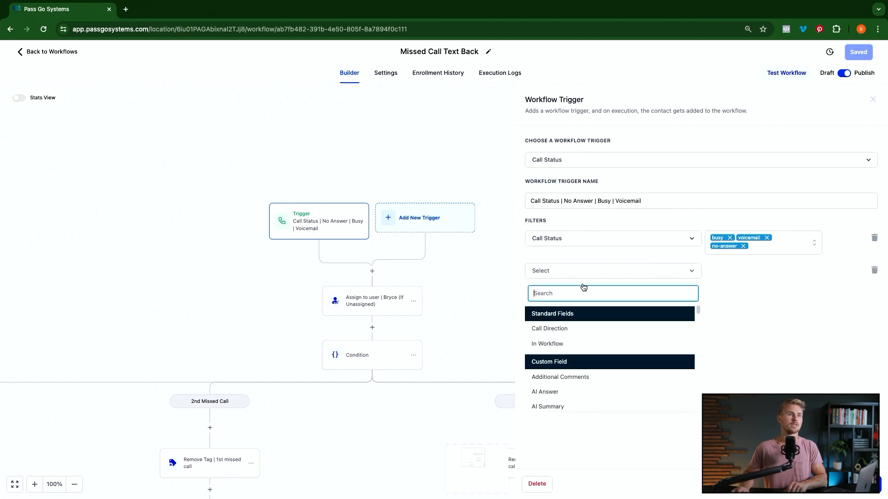
pyautogui.click(571, 330)
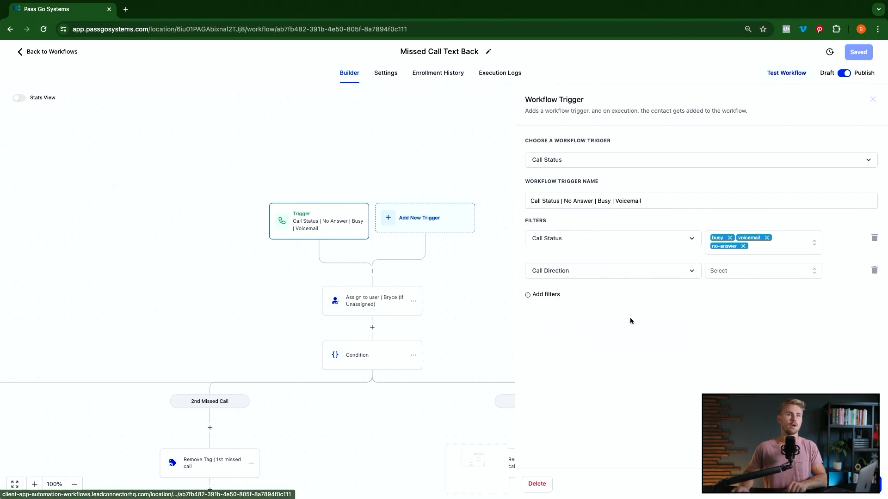
pyautogui.click(759, 272)
pyautogui.click(726, 312)
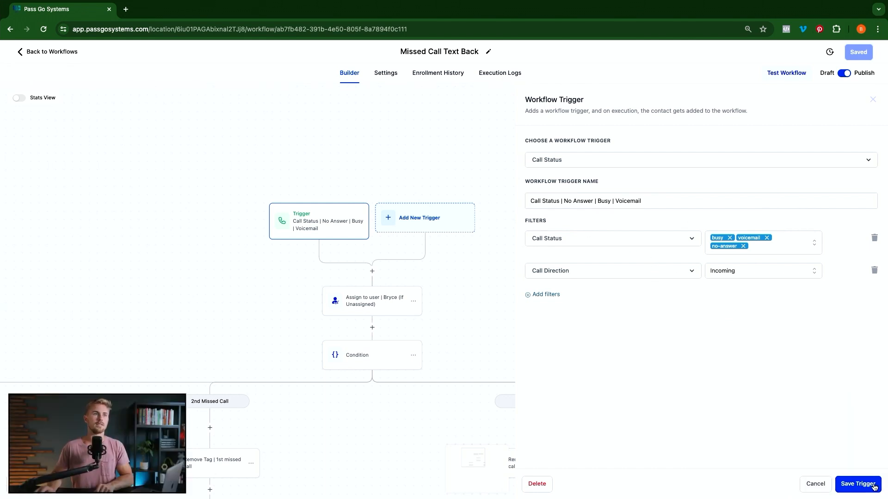
pyautogui.click(873, 486)
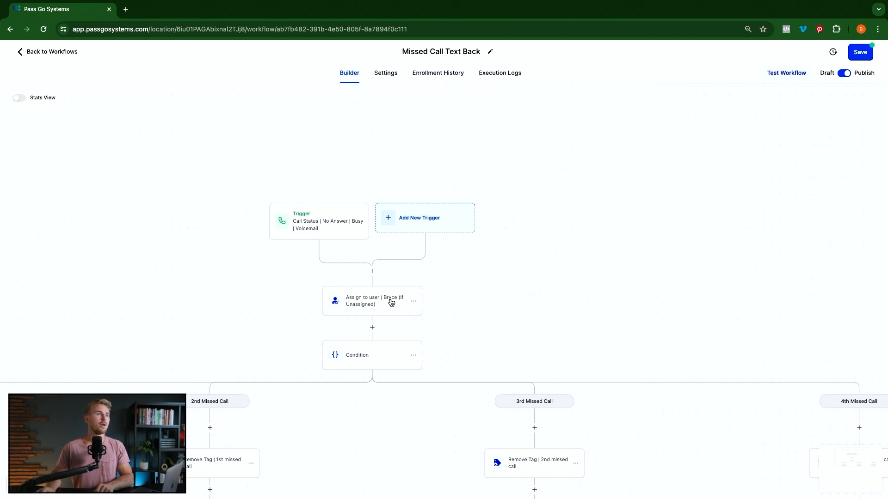
# Step: Review the Assign User action's user and unassigned-contacts setting, save it, and examine the missed call branches below the condition
pyautogui.click(373, 303)
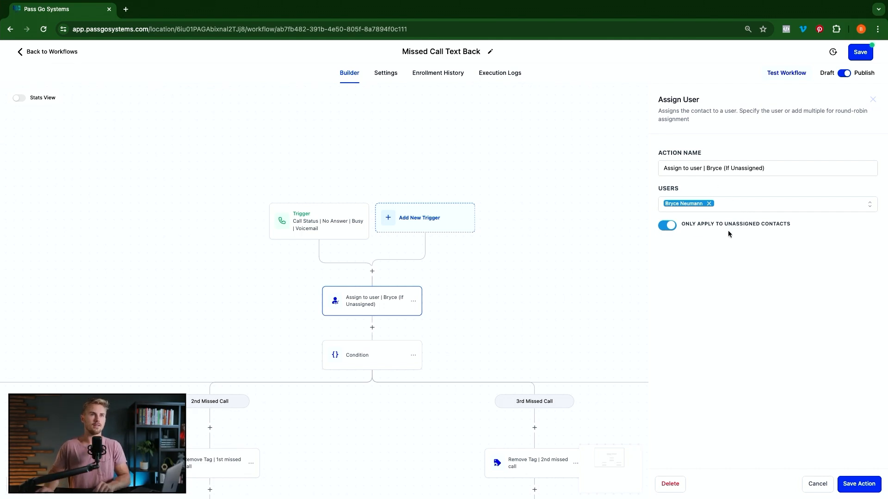
pyautogui.click(871, 484)
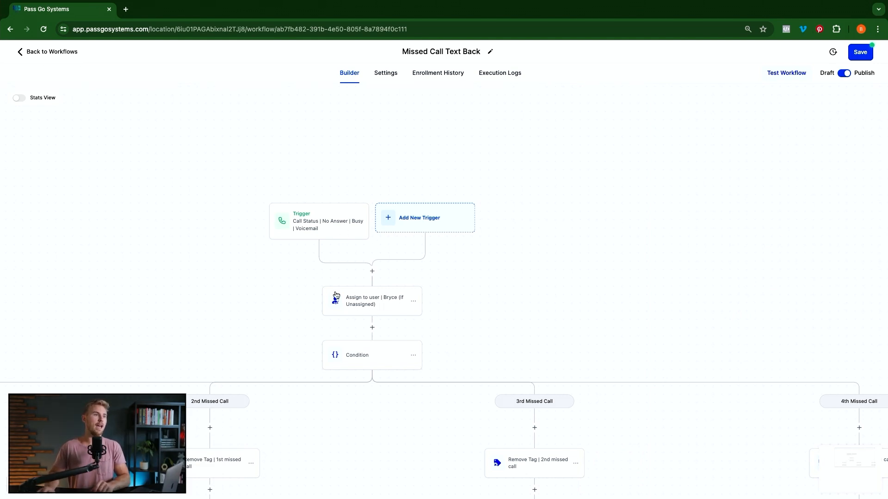
pyautogui.hscroll(-3, 235, 310)
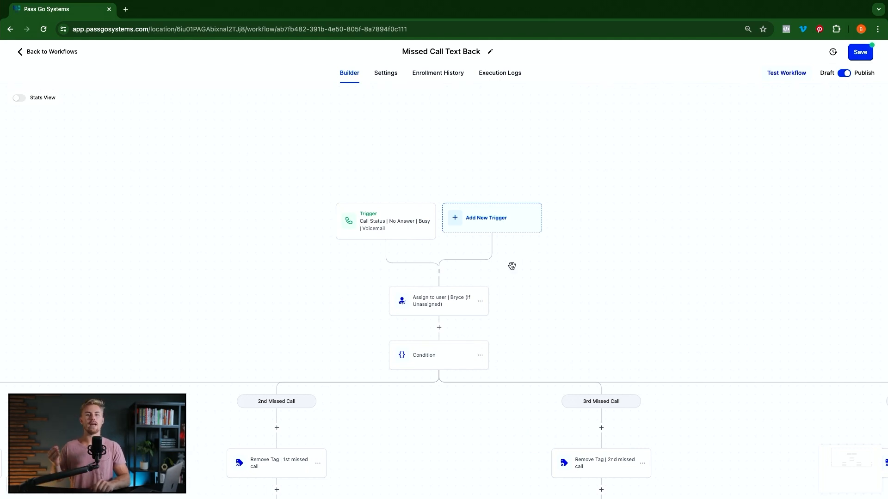
pyautogui.scroll(-5, 503, 274)
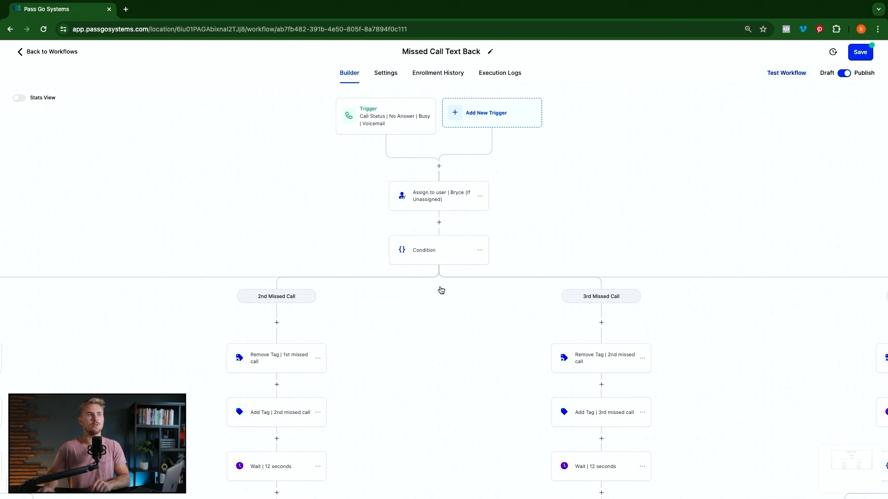
pyautogui.hscroll(-5, 453, 337)
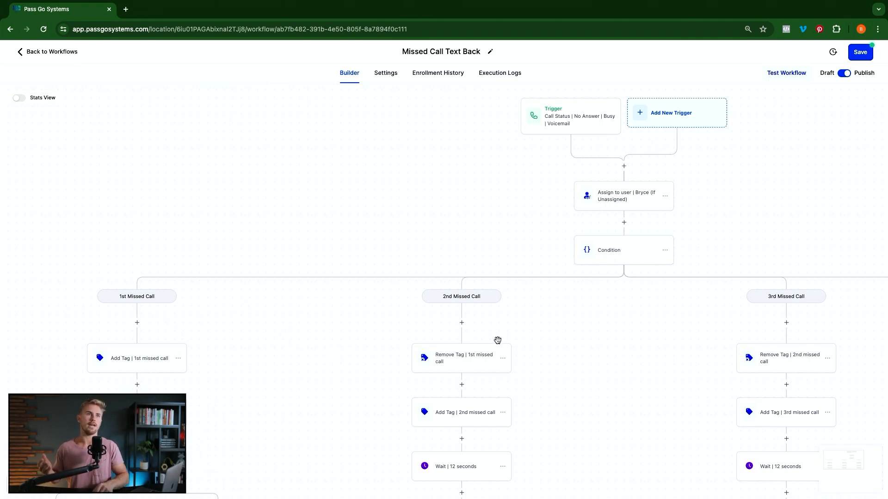
pyautogui.scroll(3, 624, 276)
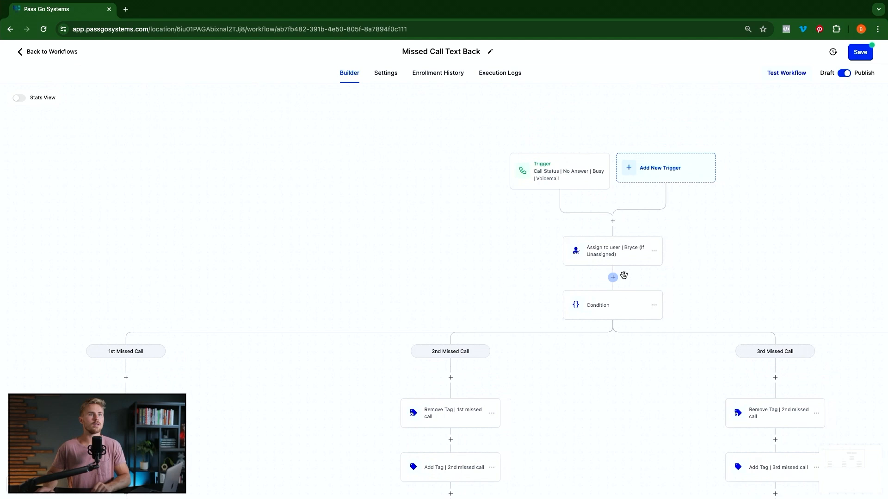
pyautogui.hscroll(2, 587, 264)
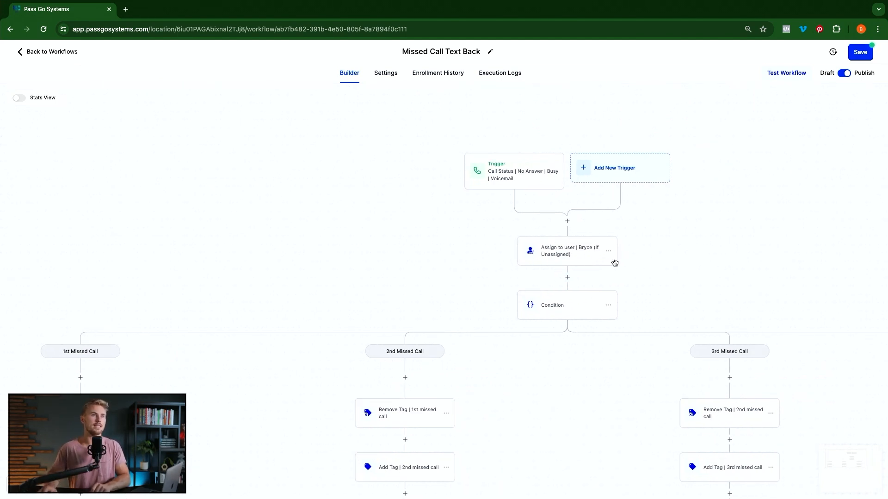
pyautogui.scroll(-2, 613, 266)
pyautogui.hscroll(3, 428, 288)
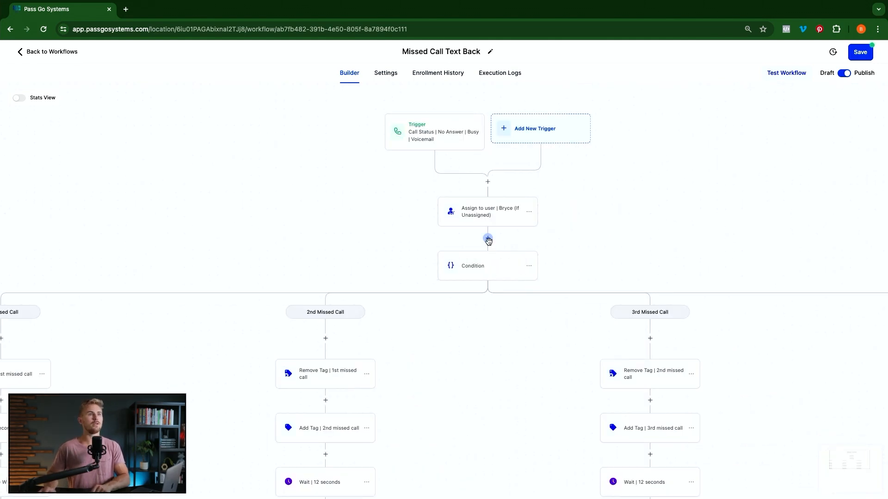
pyautogui.click(488, 239)
pyautogui.write('if')
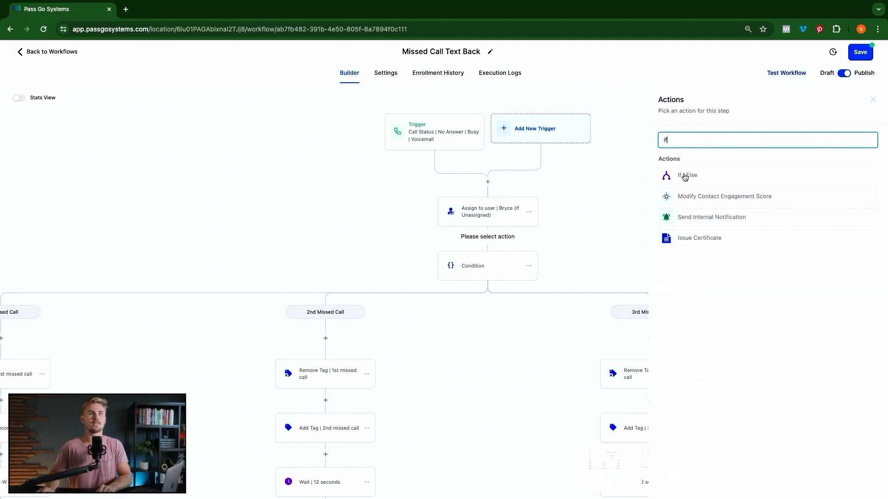
pyautogui.click(682, 176)
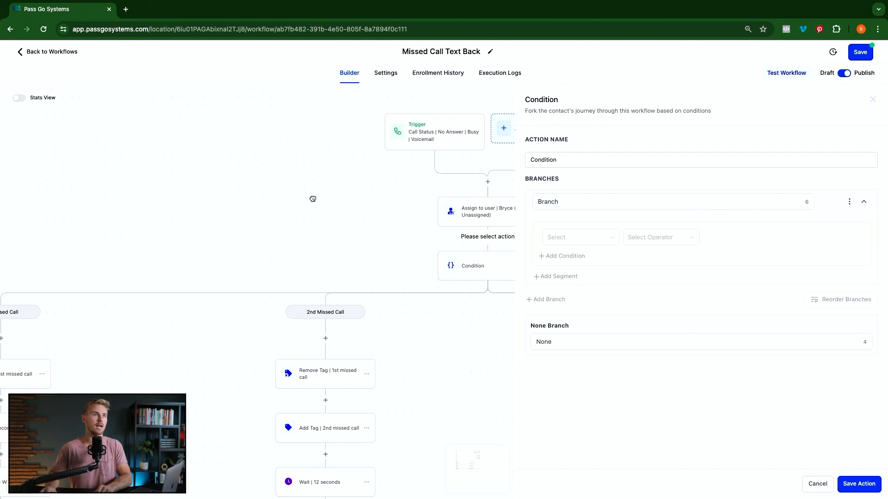
pyautogui.click(346, 230)
# Step: Review the name and tag conditions of the 1st Missed Call branch in the existing Condition action, and close it without saving
pyautogui.click(485, 271)
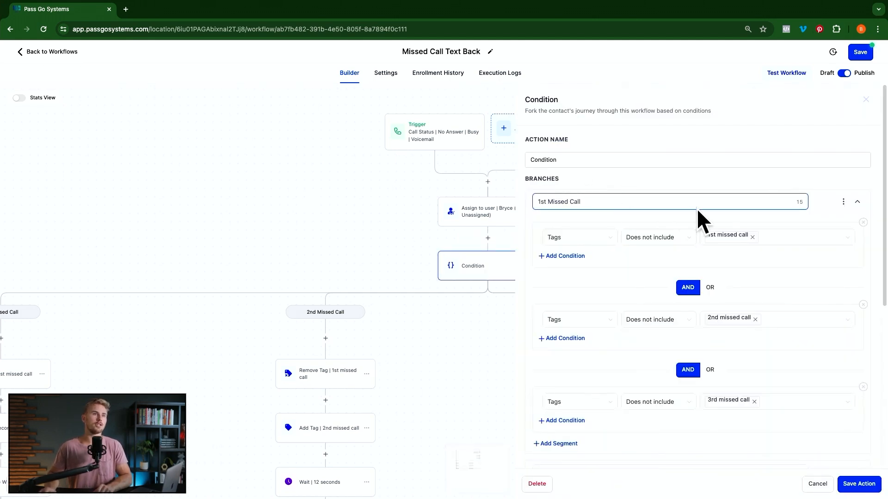
pyautogui.moveTo(549, 199); pyautogui.dragTo(603, 200)
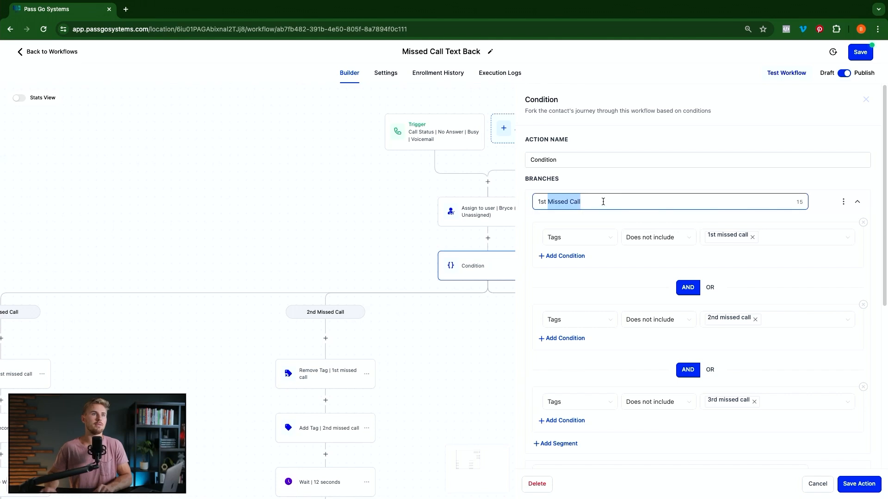
pyautogui.click(644, 201)
pyautogui.scroll(-1, 651, 213)
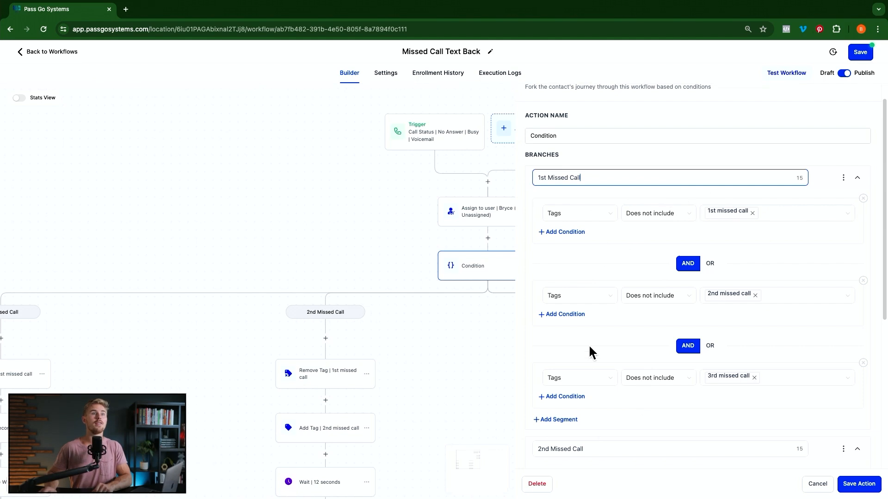
pyautogui.click(825, 489)
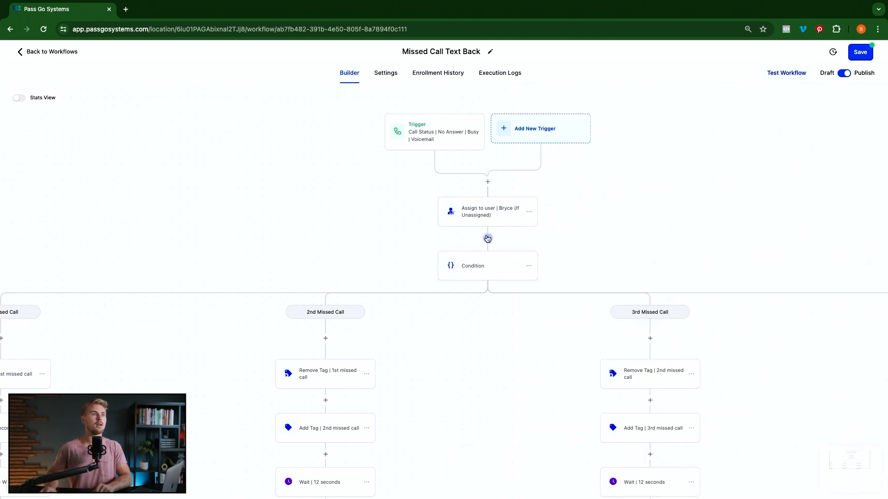
# Step: Insert an If / Else action between the Assign to user action and the existing condition, naming its first branch "1st missed call"
pyautogui.click(488, 239)
pyautogui.write('if')
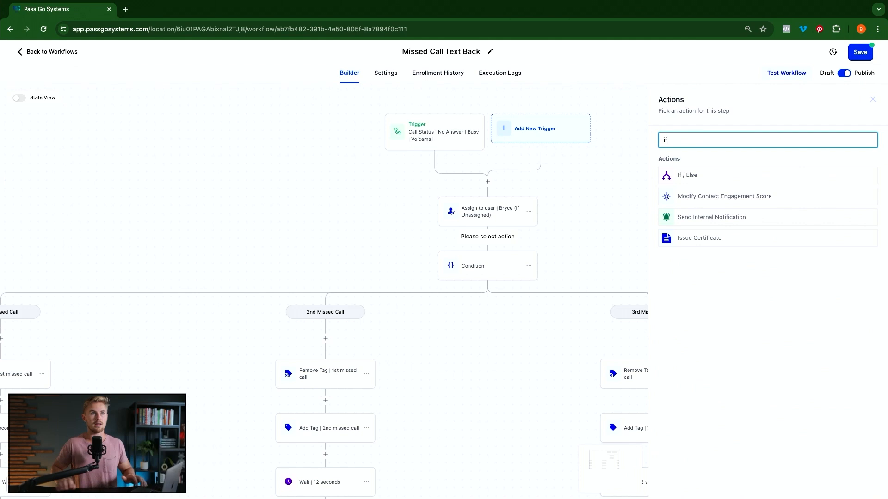
pyautogui.click(671, 174)
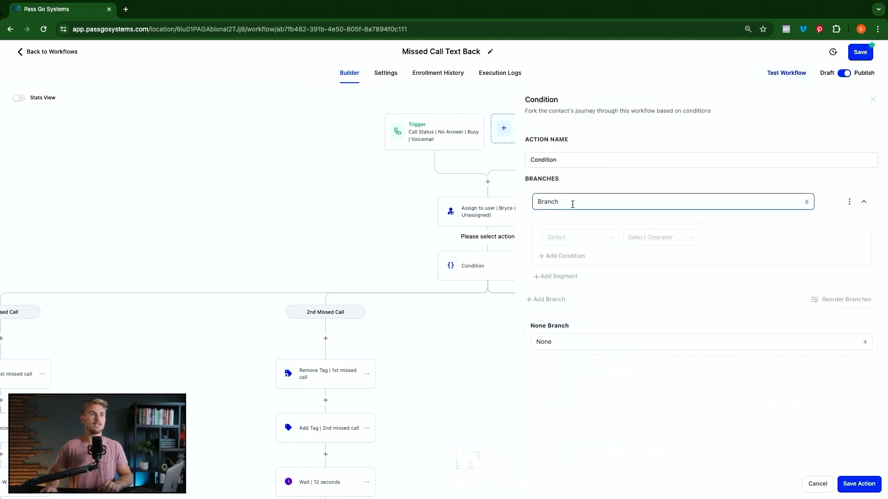
pyautogui.doubleClick(572, 203)
pyautogui.write('1s')
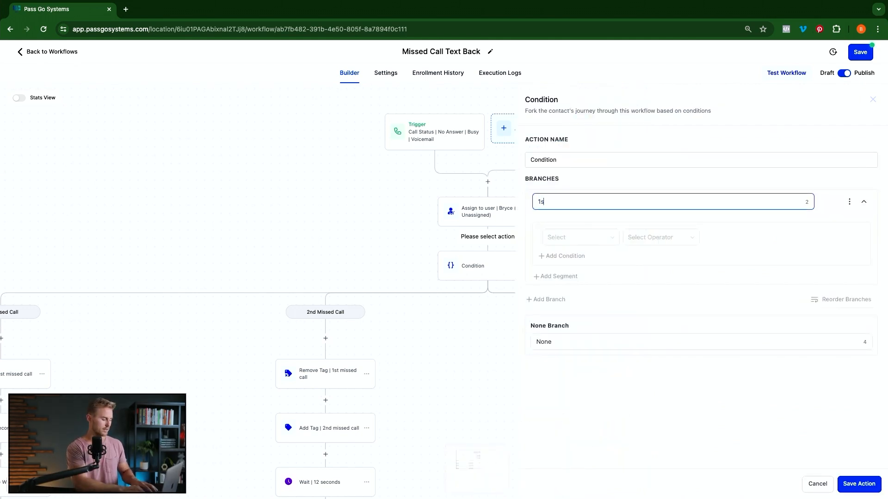
pyautogui.write('t missed call')
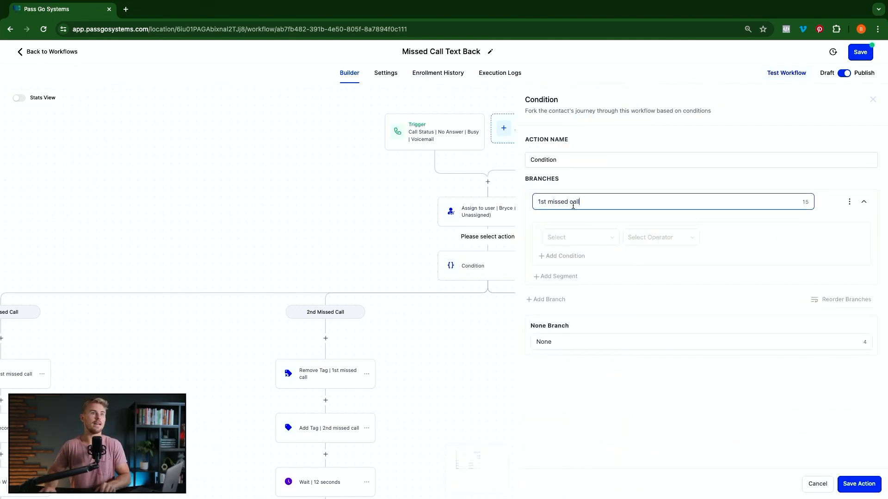
# Step: Set the 1st missed call branch's condition to Tags, Does not include, 1st missed call
pyautogui.click(583, 237)
pyautogui.click(570, 254)
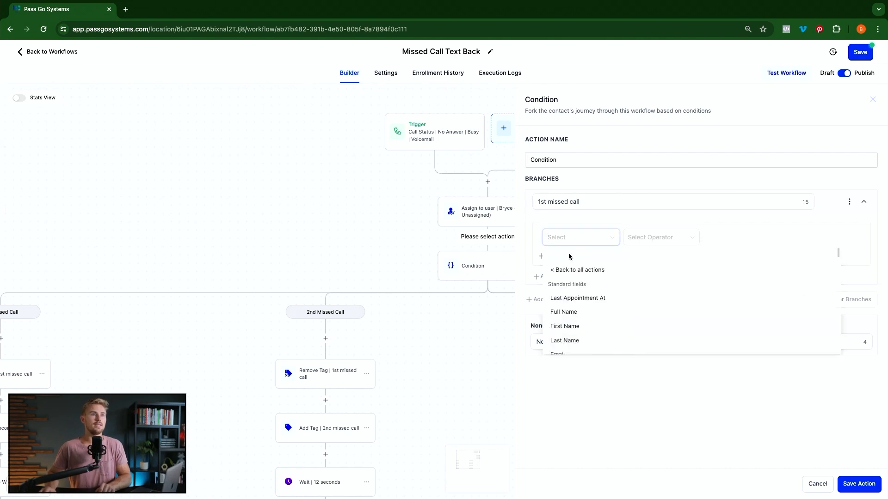
pyautogui.scroll(-5, 585, 308)
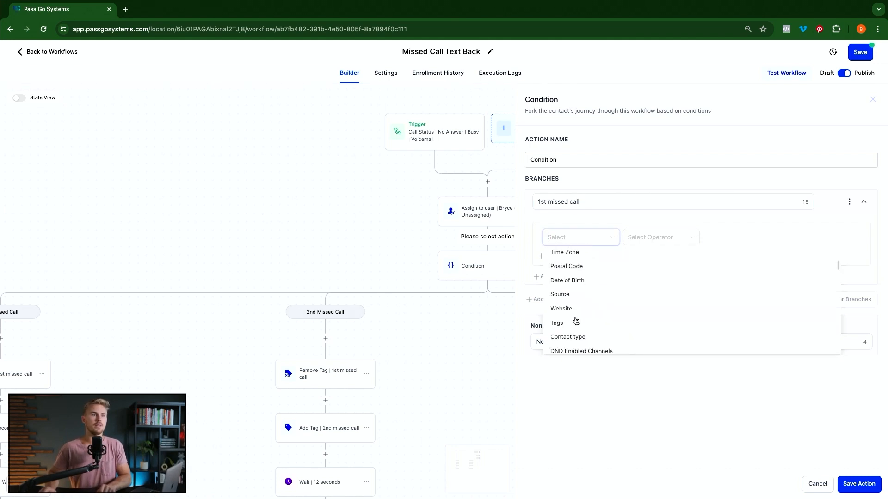
pyautogui.click(564, 326)
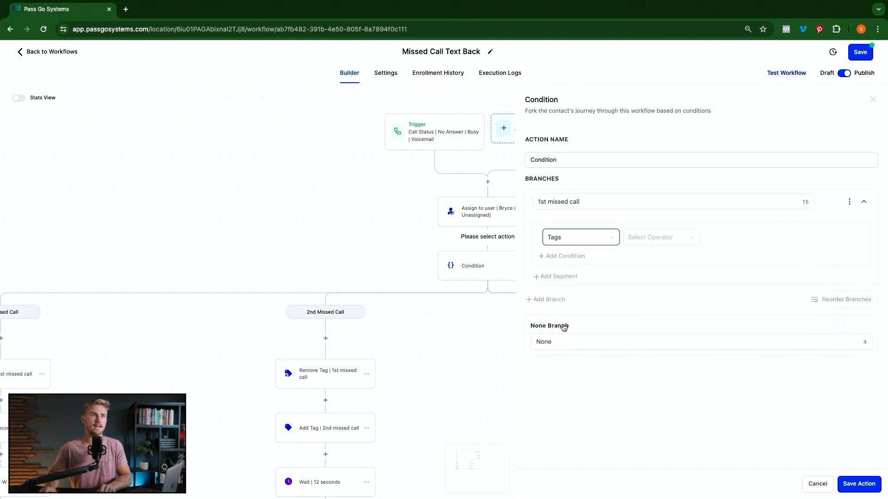
pyautogui.click(665, 239)
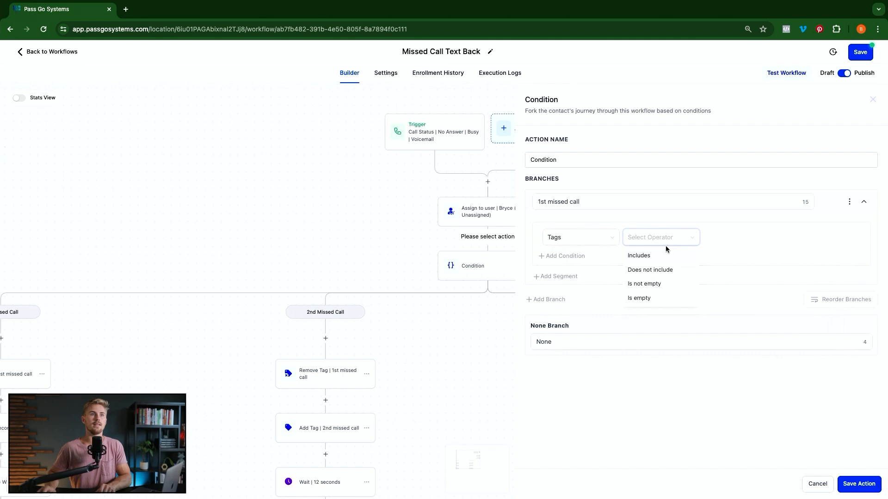
pyautogui.click(656, 271)
pyautogui.click(724, 238)
pyautogui.click(740, 256)
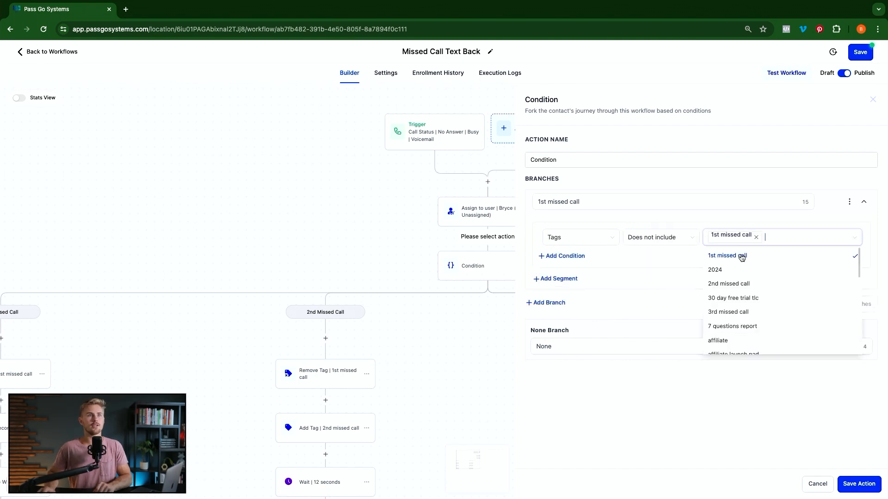
# Step: Try adding the 2nd missed call and 3rd missed call tags to the branch's first condition, and remove both again
pyautogui.click(736, 285)
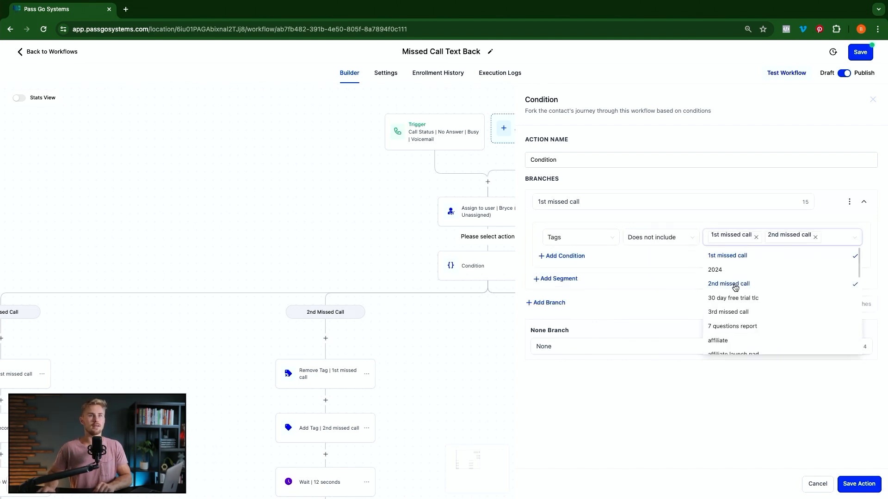
pyautogui.click(730, 312)
pyautogui.click(662, 262)
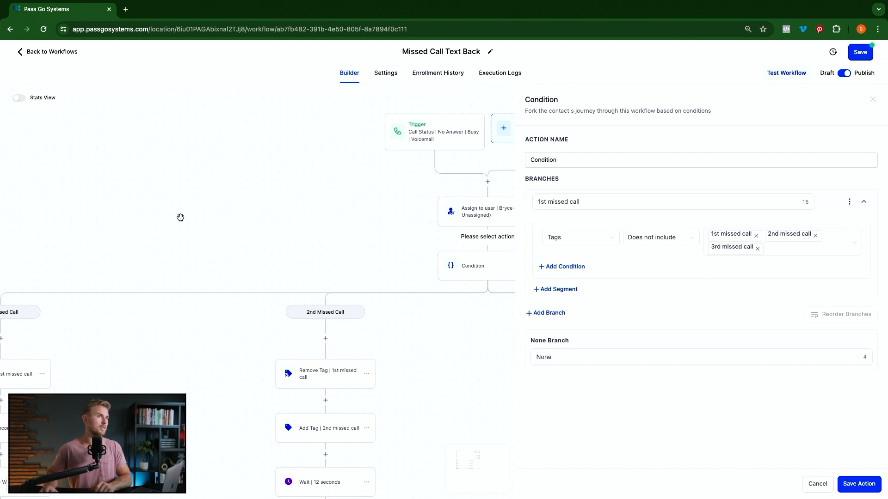
pyautogui.click(758, 250)
pyautogui.click(814, 238)
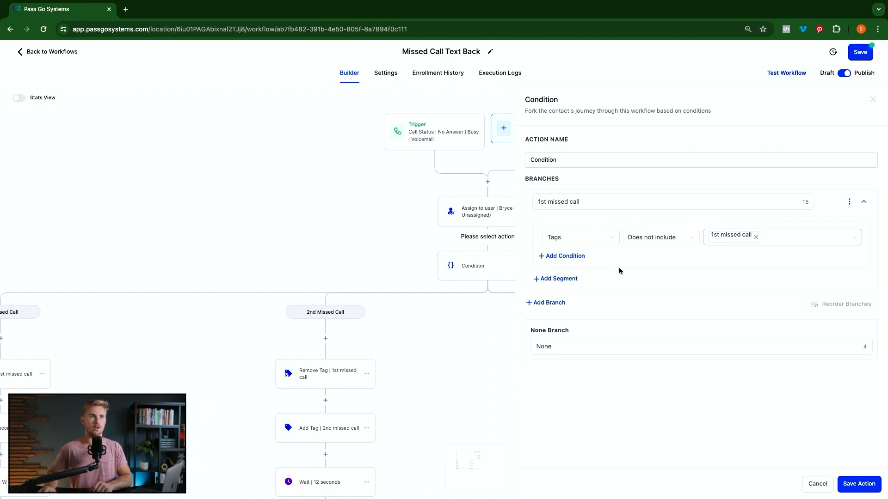
# Step: Add a second segment joined by AND to the 1st missed call branch, with Tags, Does not include, 2nd missed call
pyautogui.click(560, 279)
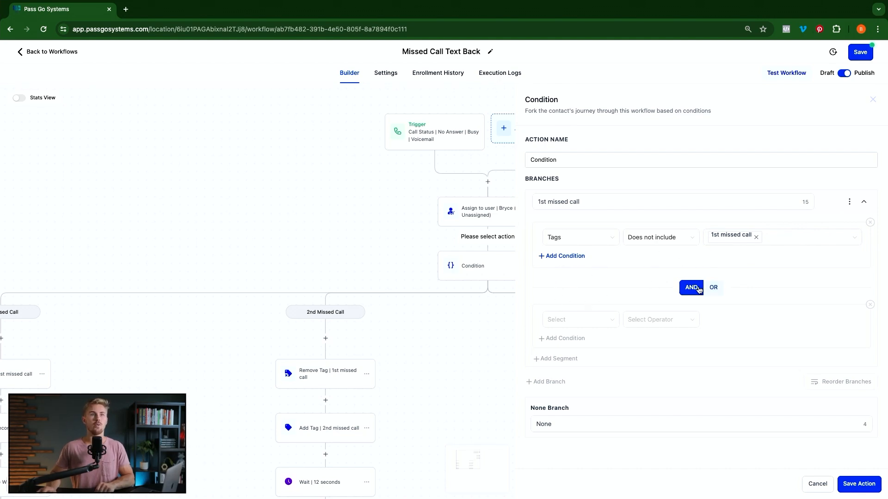
pyautogui.click(603, 321)
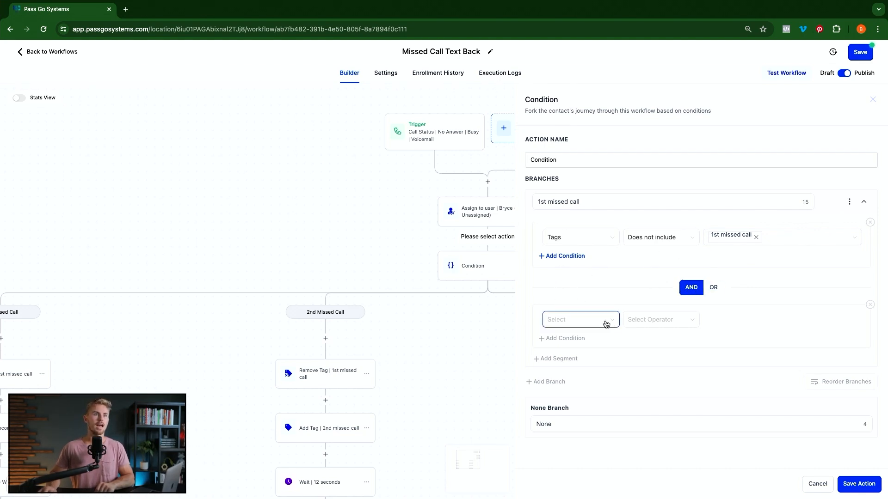
pyautogui.click(570, 339)
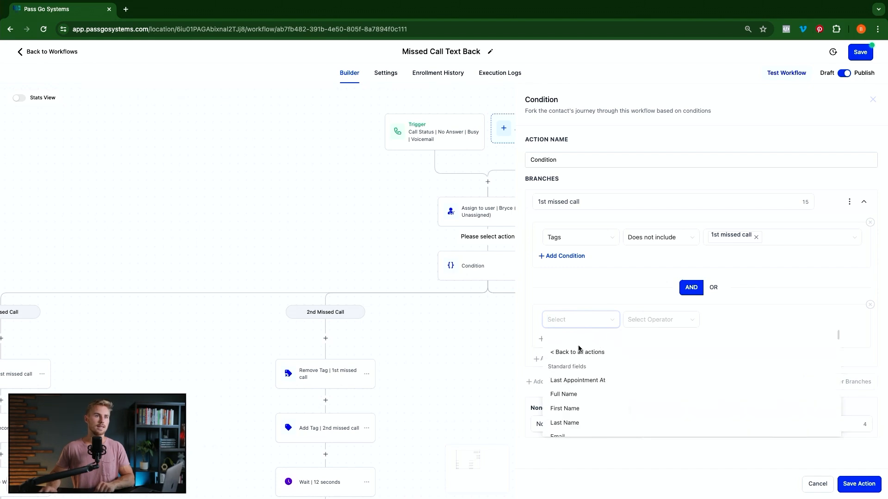
pyautogui.scroll(-8, 587, 379)
pyautogui.scroll(-2, 585, 392)
pyautogui.scroll(5, 578, 392)
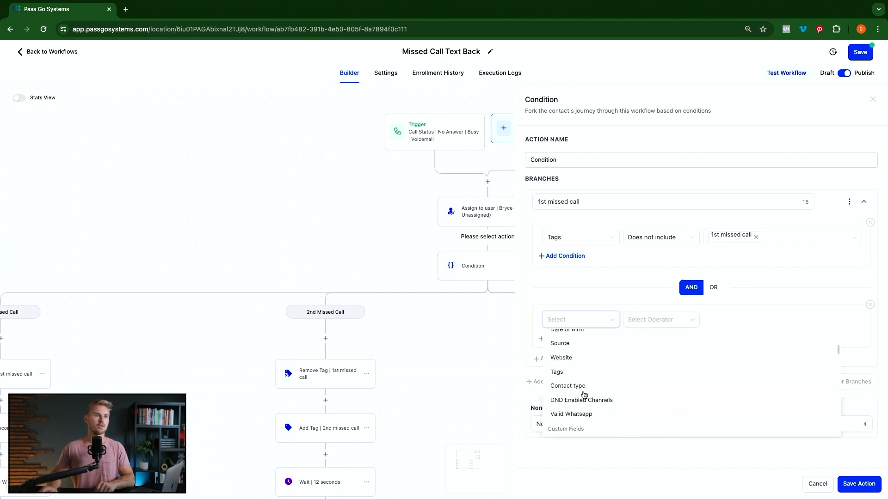
pyautogui.click(556, 391)
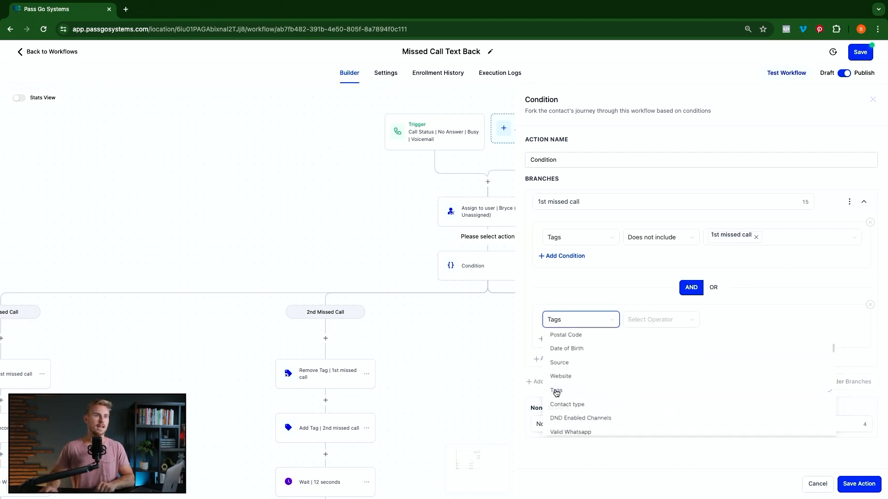
pyautogui.click(652, 324)
pyautogui.click(656, 353)
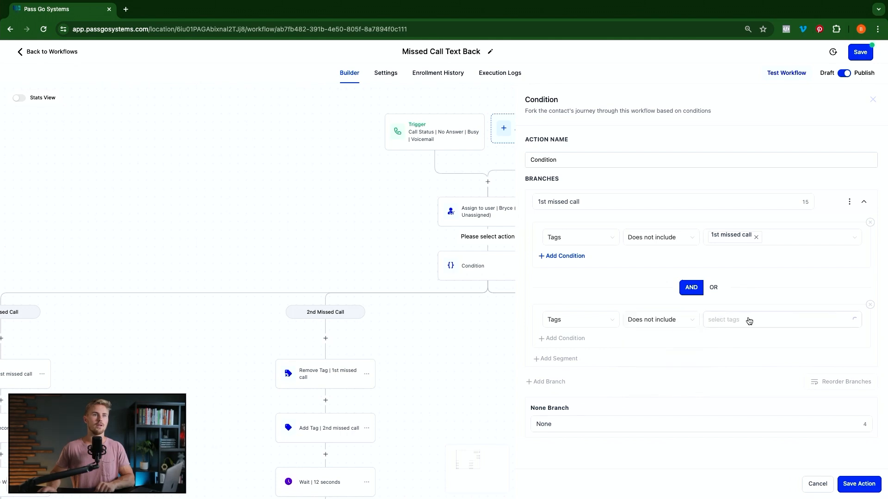
pyautogui.click(751, 321)
pyautogui.click(735, 366)
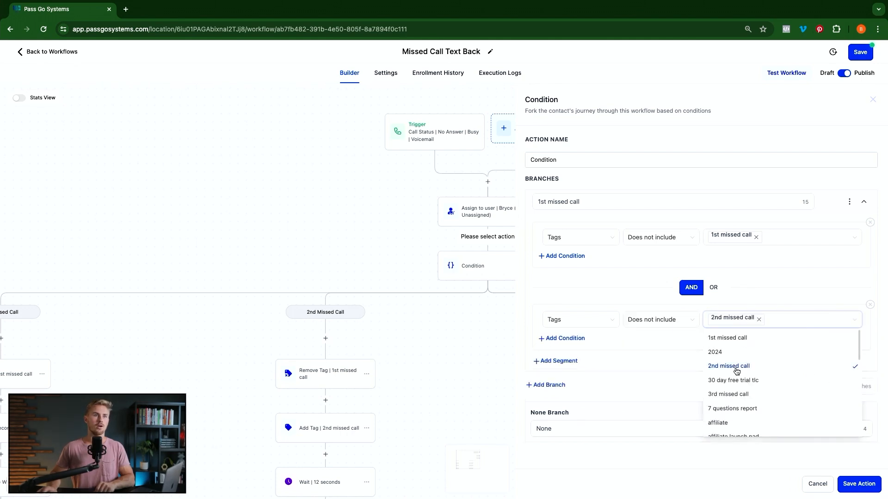
pyautogui.click(609, 363)
# Step: Add a third segment joined by AND to the 1st missed call branch, with Tags, Does not include, 3rd missed call
pyautogui.click(559, 361)
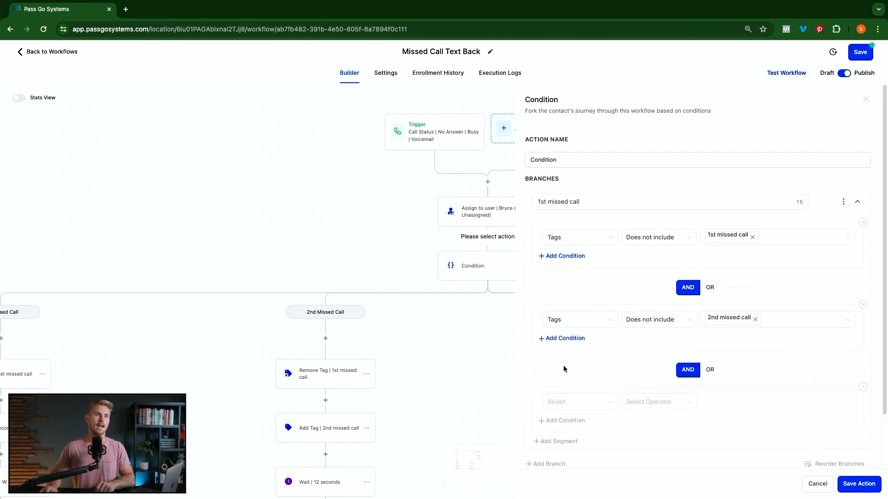
pyautogui.click(598, 403)
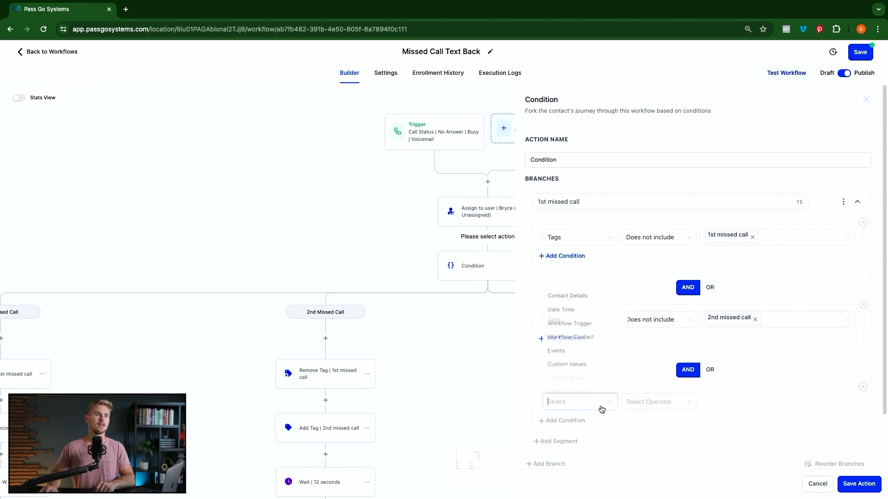
pyautogui.click(578, 294)
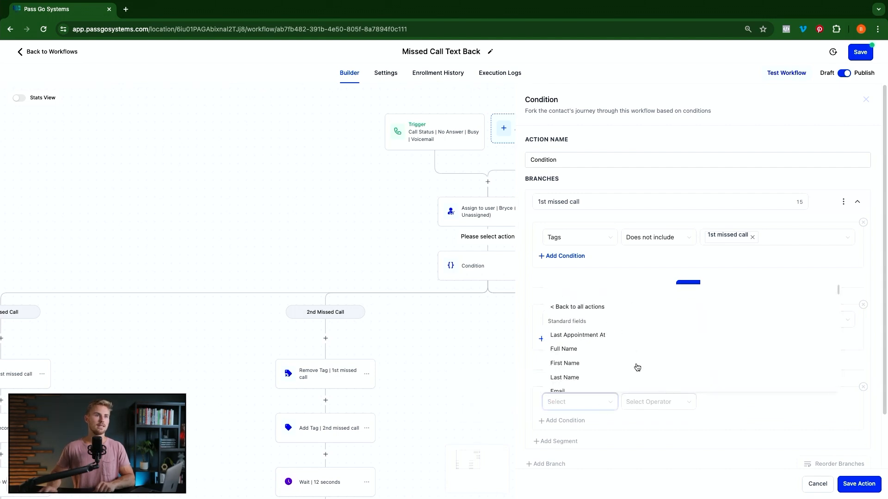
pyautogui.click(573, 376)
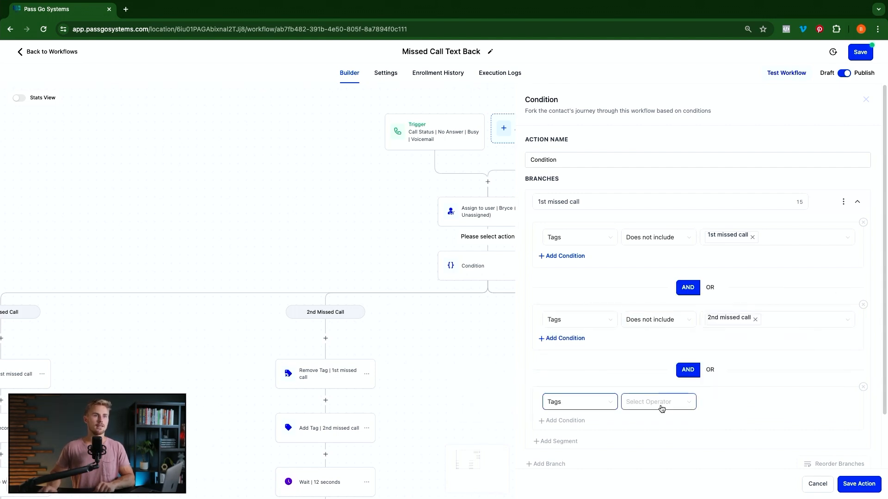
pyautogui.click(662, 407)
pyautogui.click(651, 433)
pyautogui.click(724, 404)
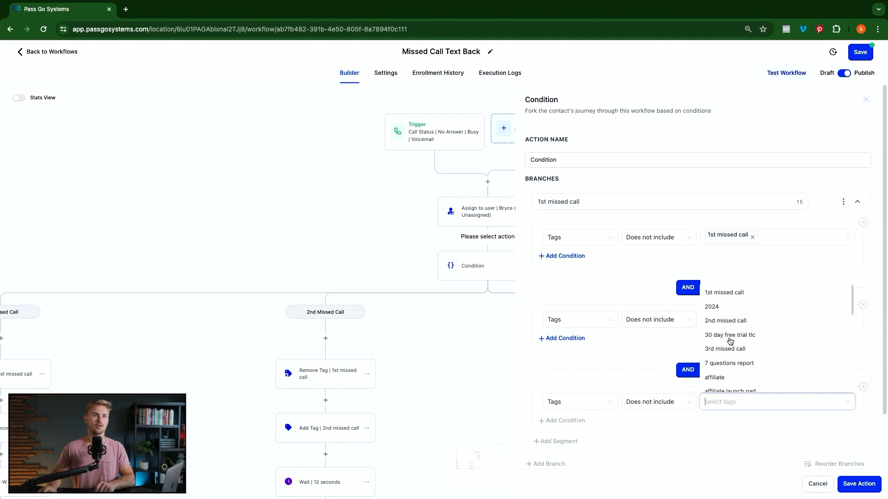
pyautogui.click(730, 352)
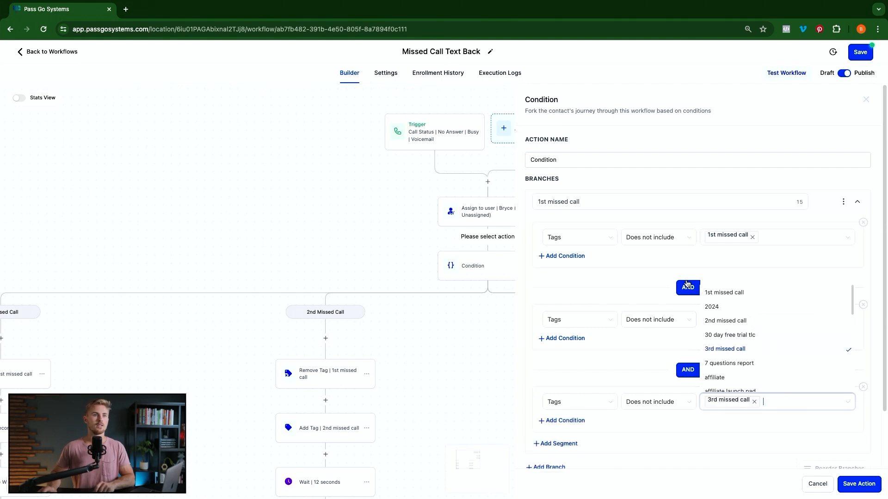
pyautogui.click(631, 268)
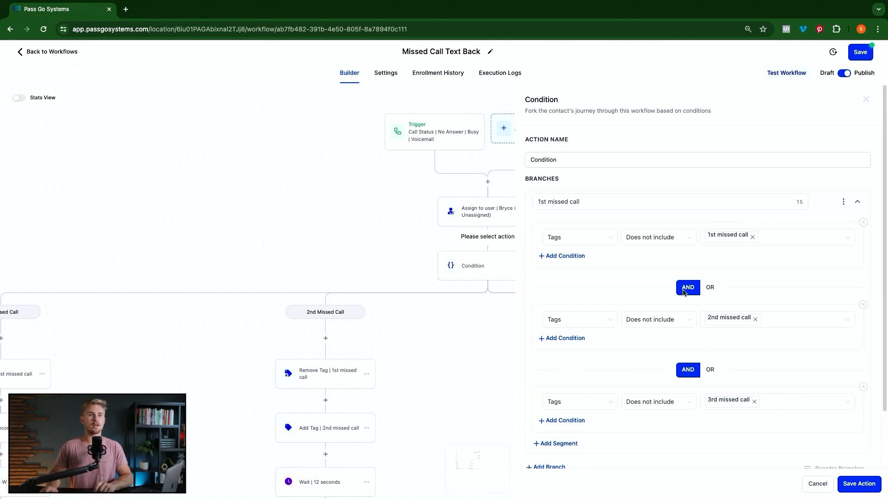
# Step: Add a second branch to the condition and name it 2nd missed call
pyautogui.scroll(-2, 725, 382)
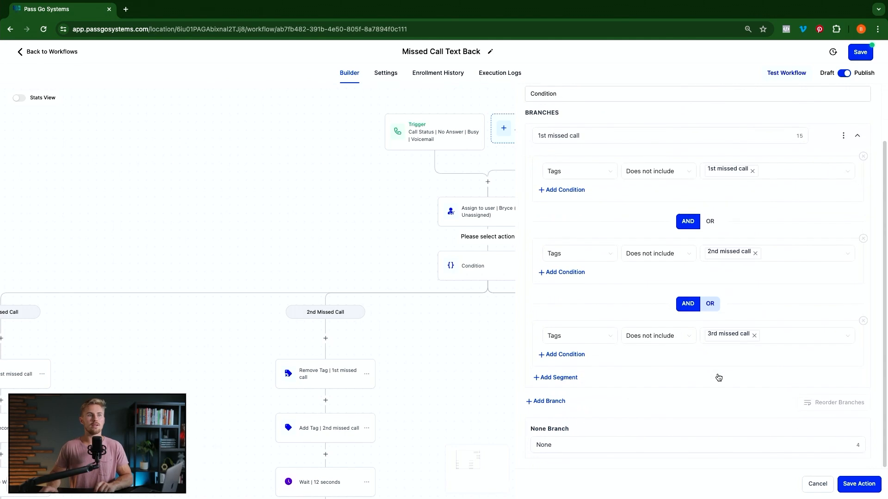
pyautogui.click(543, 402)
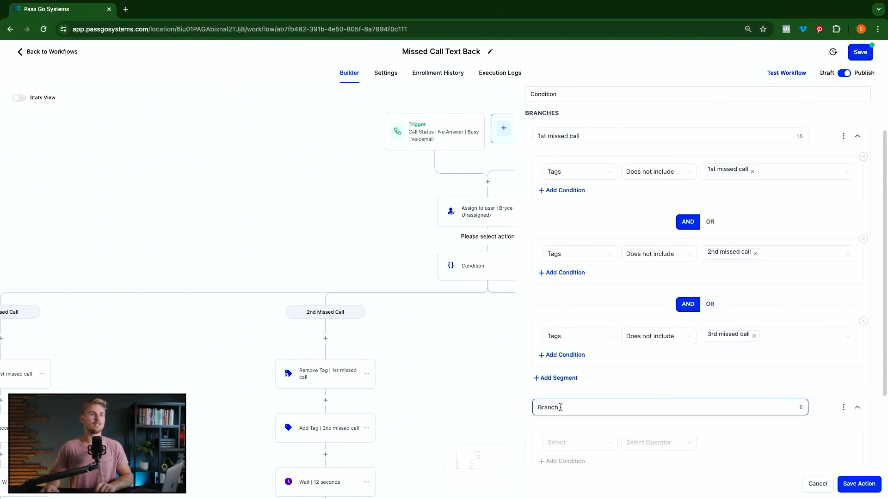
pyautogui.doubleClick(583, 401)
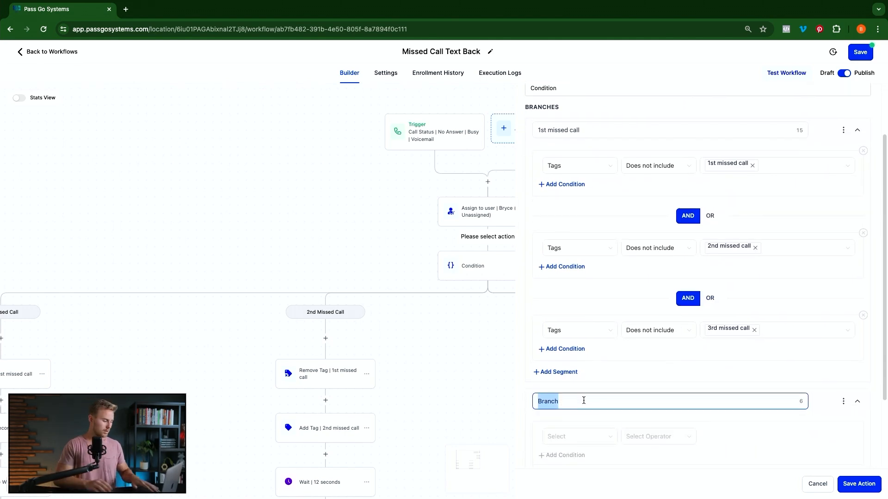
pyautogui.write('2nd missed call')
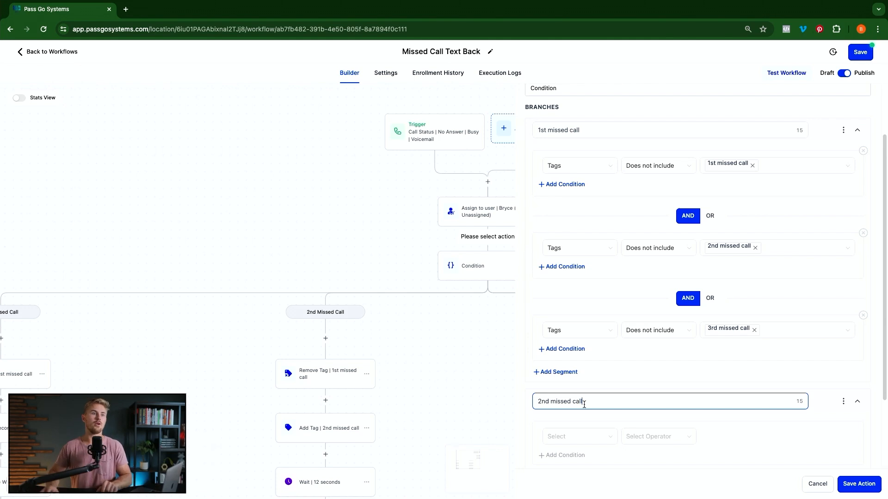
# Step: Set the 2nd missed call branch's condition to Tags, Includes, 1st missed call, and discard the unsaved condition action
pyautogui.click(583, 438)
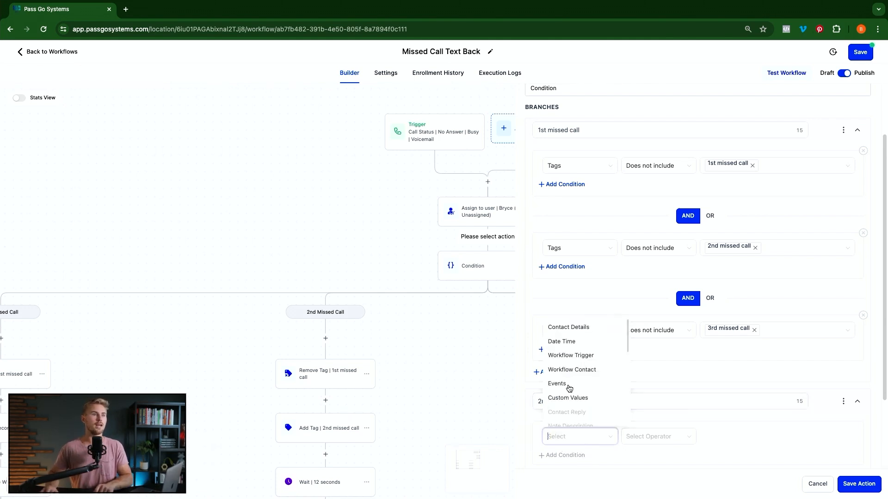
pyautogui.click(578, 328)
pyautogui.scroll(-5, 568, 385)
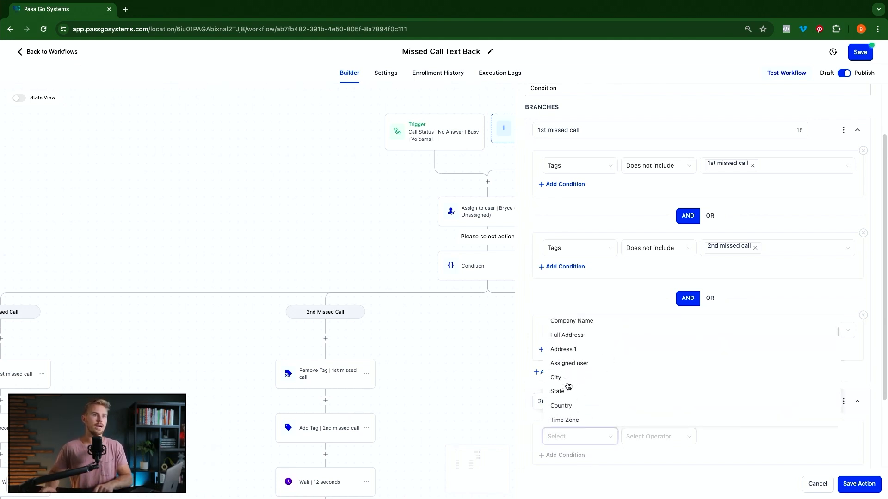
pyautogui.scroll(-2, 573, 397)
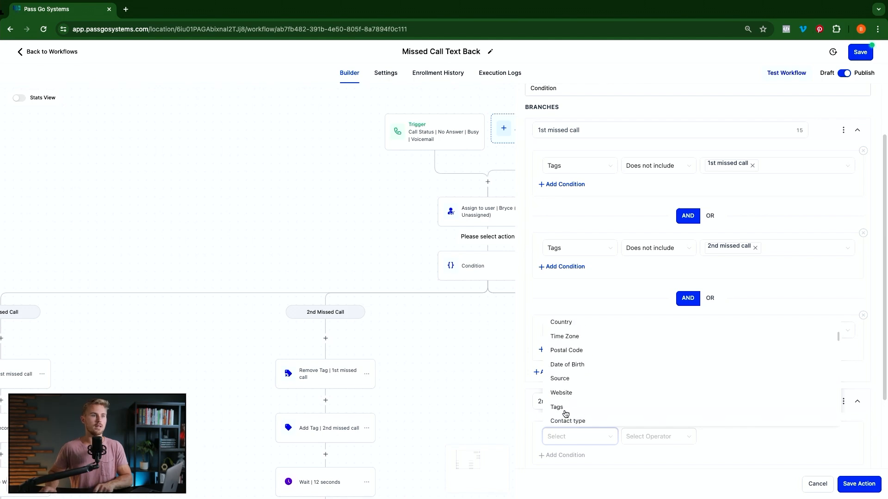
pyautogui.click(558, 407)
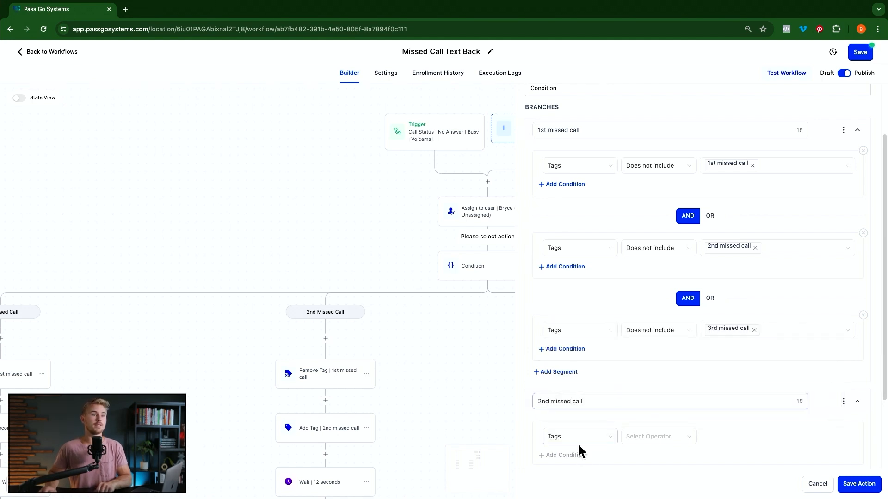
pyautogui.click(645, 437)
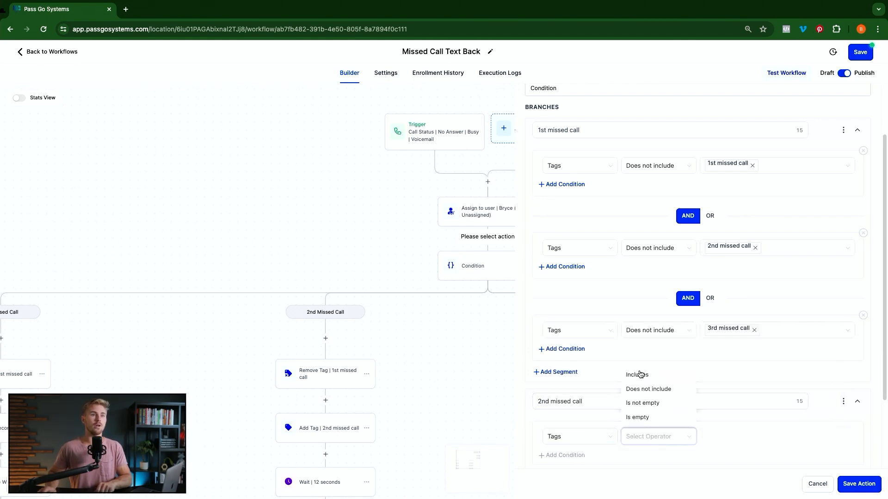
pyautogui.click(641, 375)
pyautogui.click(731, 434)
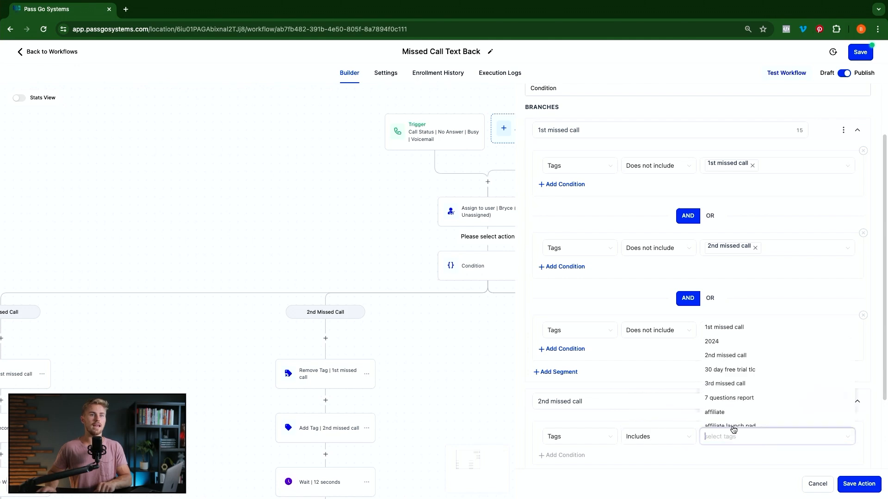
pyautogui.click(736, 329)
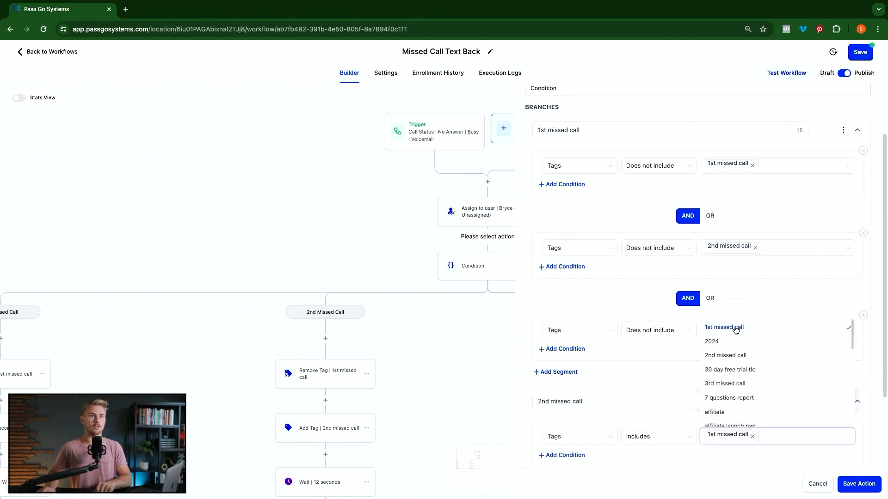
pyautogui.click(748, 460)
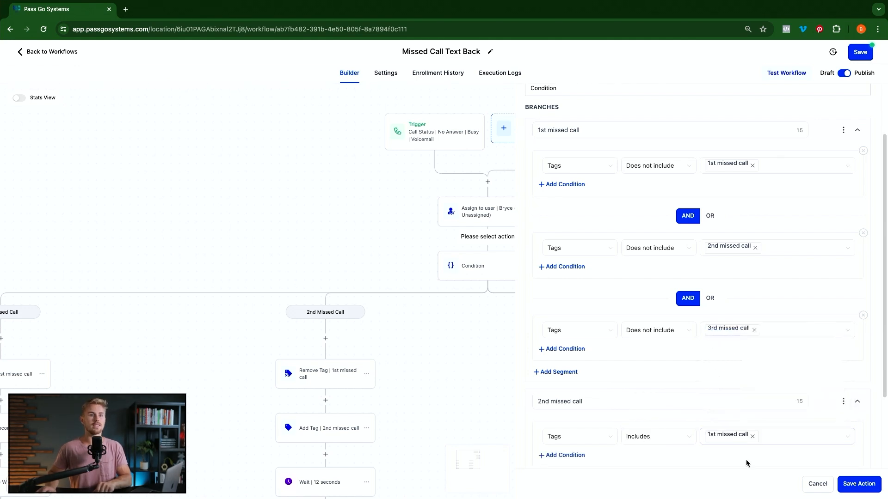
pyautogui.click(818, 486)
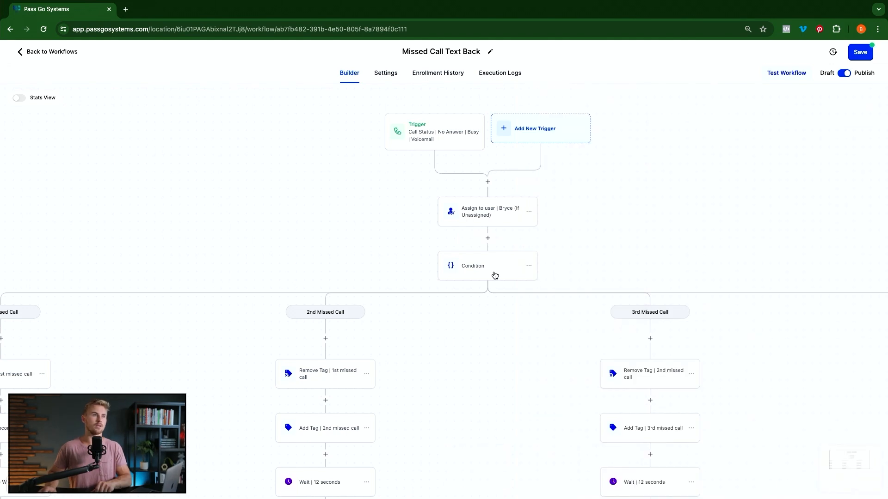
# Step: Review the tag rules of the existing Condition action's missed call branches and the None Branch name, and save the action
pyautogui.click(491, 275)
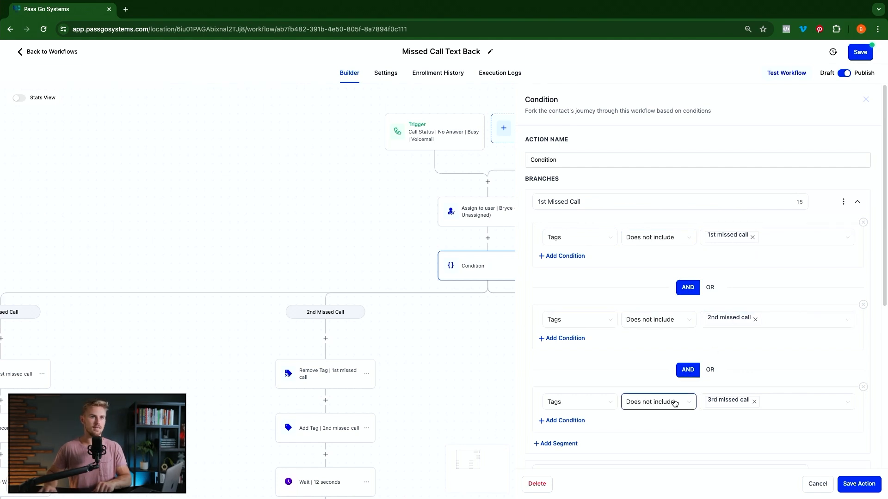
pyautogui.scroll(-2, 703, 407)
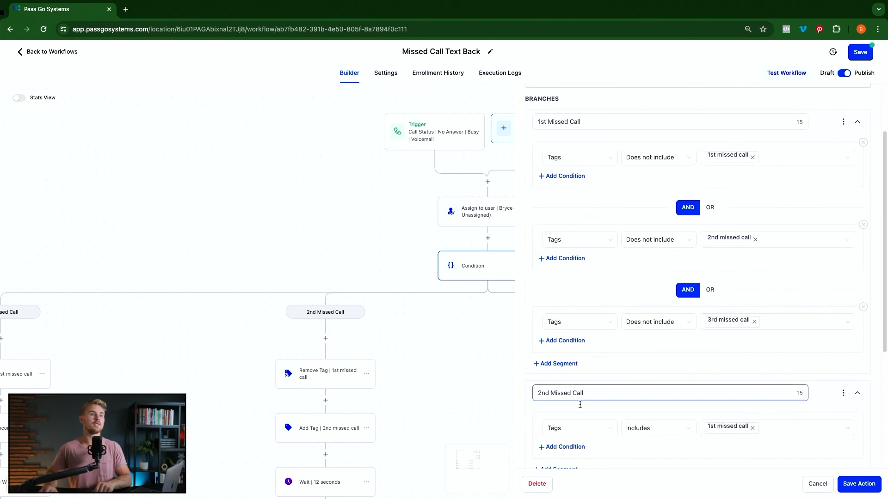
pyautogui.scroll(-1, 580, 404)
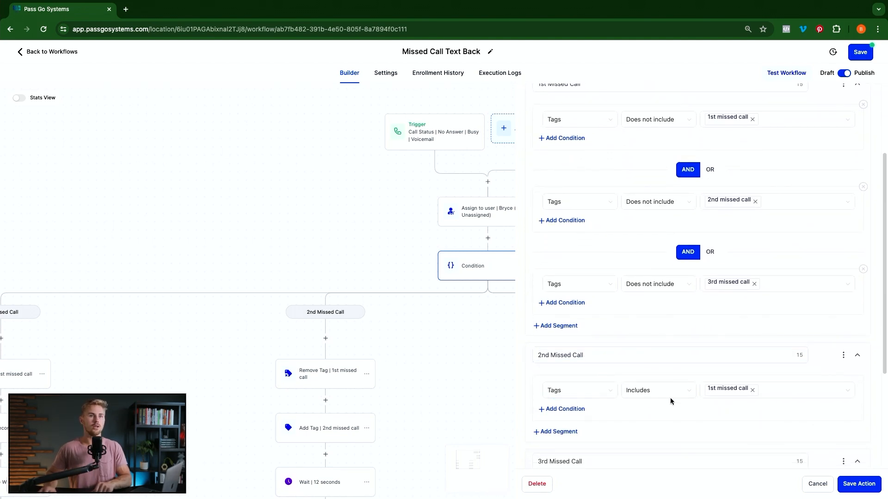
pyautogui.scroll(-1, 649, 401)
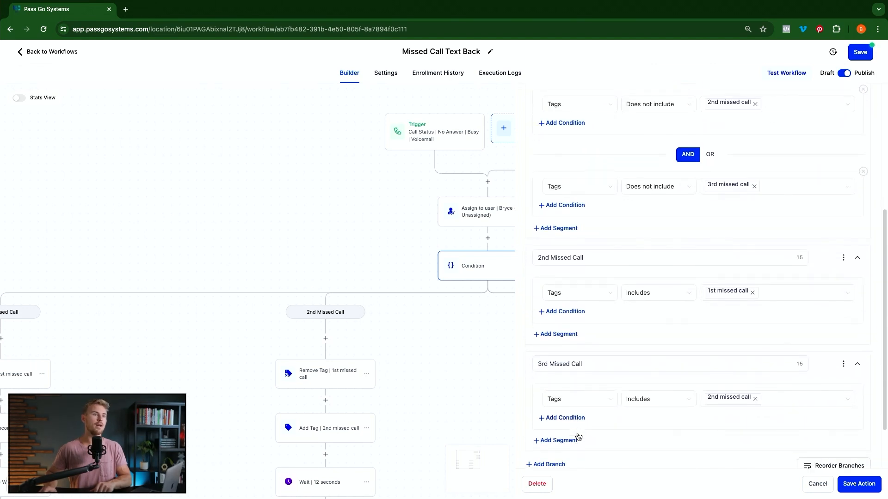
pyautogui.scroll(-1, 573, 439)
pyautogui.click(566, 357)
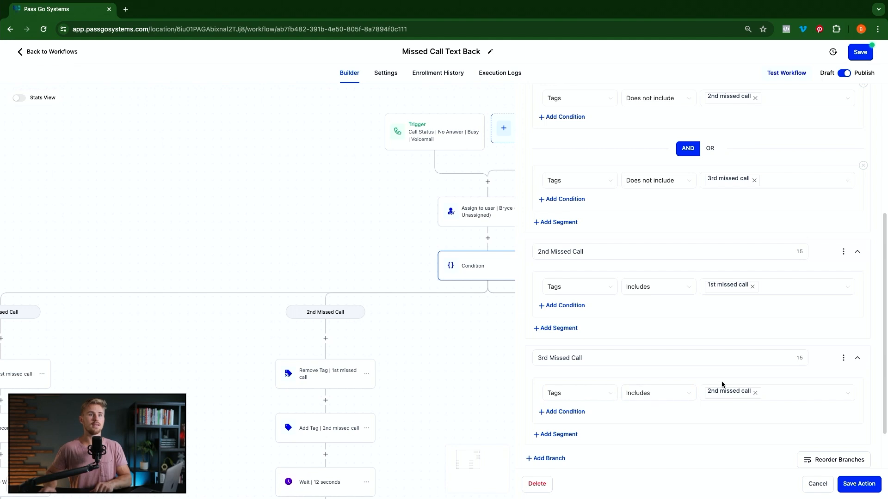
pyautogui.scroll(-3, 721, 409)
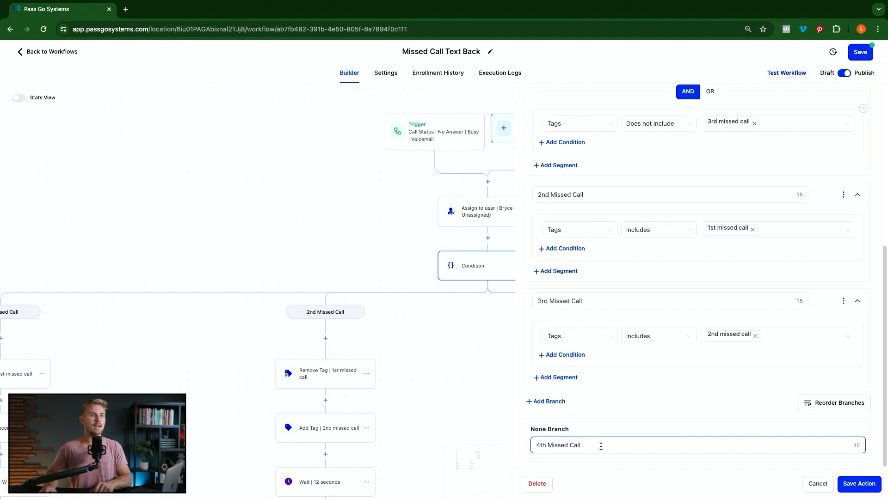
pyautogui.moveTo(598, 445); pyautogui.dragTo(507, 443)
pyautogui.click(852, 488)
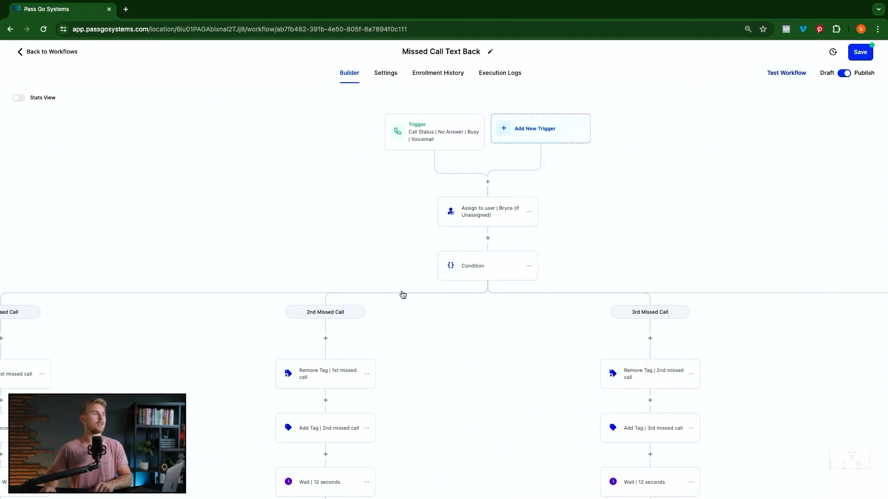
# Step: Look over the workflow's branches from 1st Missed Call to 4th Missed Call, including their first tag actions
pyautogui.hscroll(-2, 403, 295)
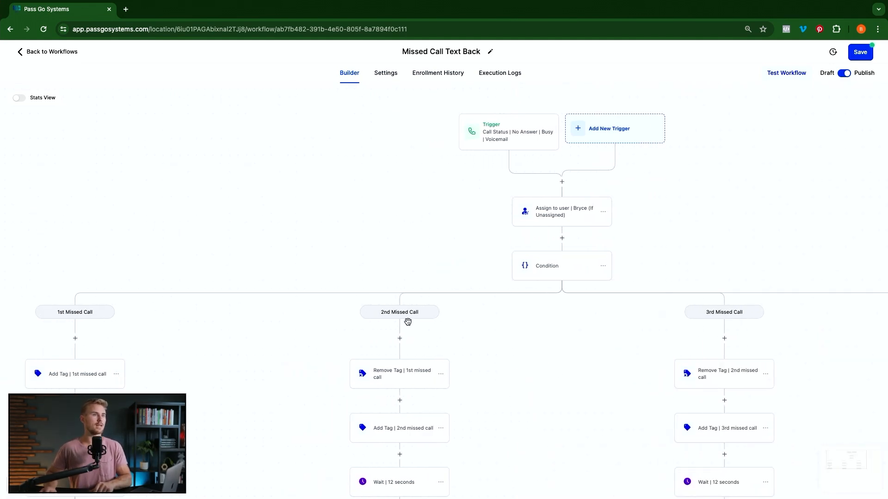
pyautogui.hscroll(6, 646, 312)
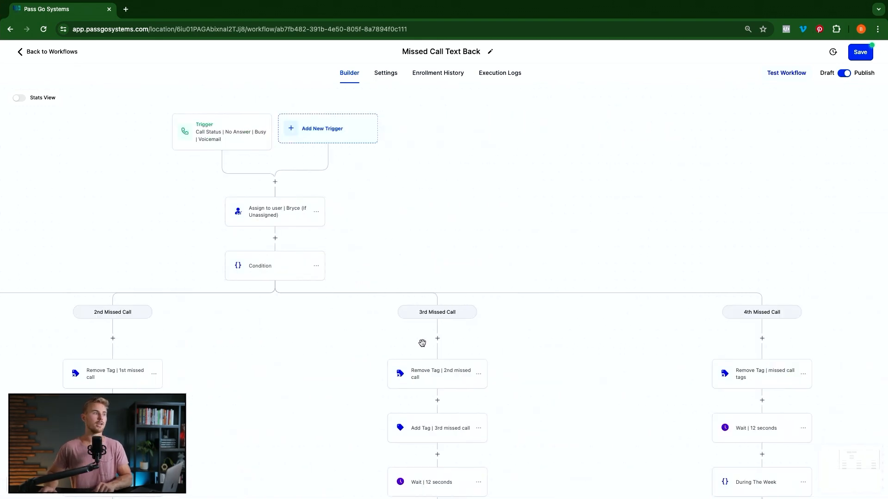
pyautogui.hscroll(-8, 422, 343)
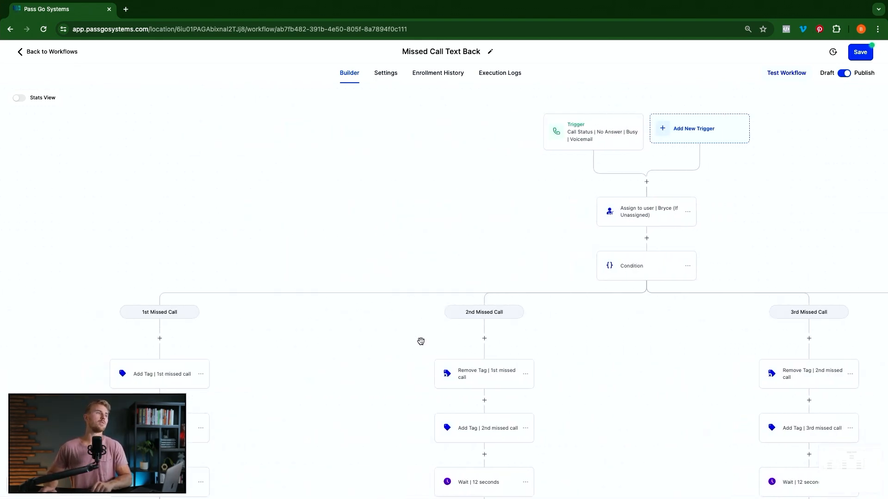
pyautogui.hscroll(-2, 407, 339)
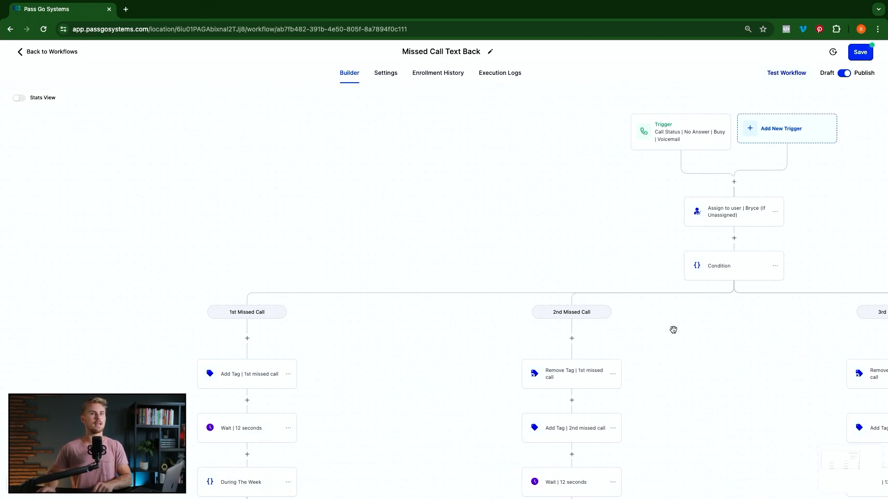
pyautogui.hscroll(6, 672, 327)
pyautogui.hscroll(3, 672, 328)
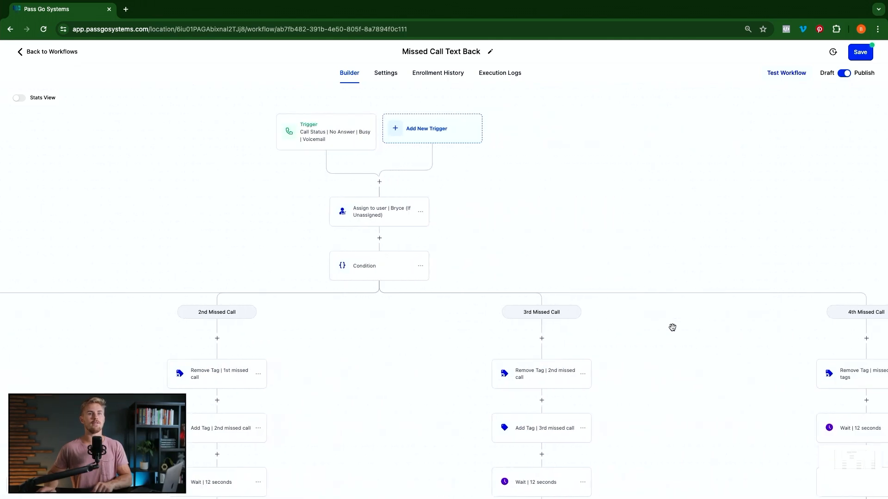
pyautogui.hscroll(-4, 670, 327)
pyautogui.hscroll(-2, 609, 328)
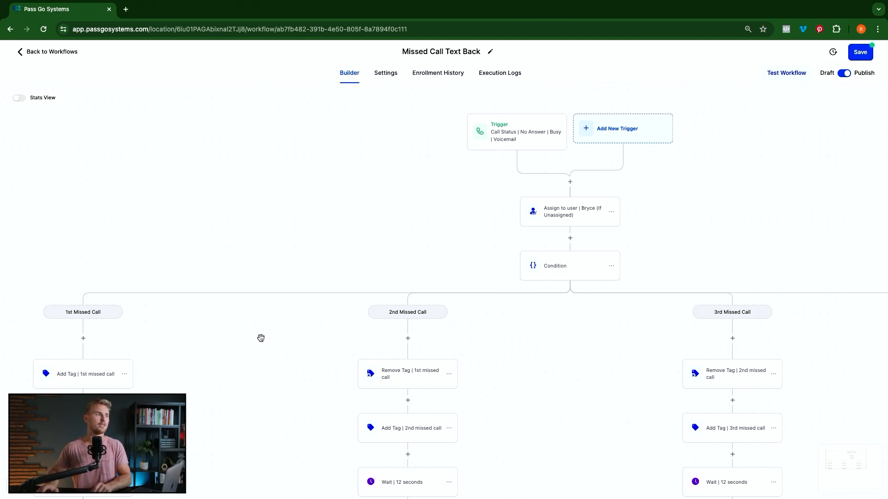
# Step: Check the tag assigned by the Add Tag action in the 1st Missed Call branch, and close its settings
pyautogui.hscroll(-6, 261, 338)
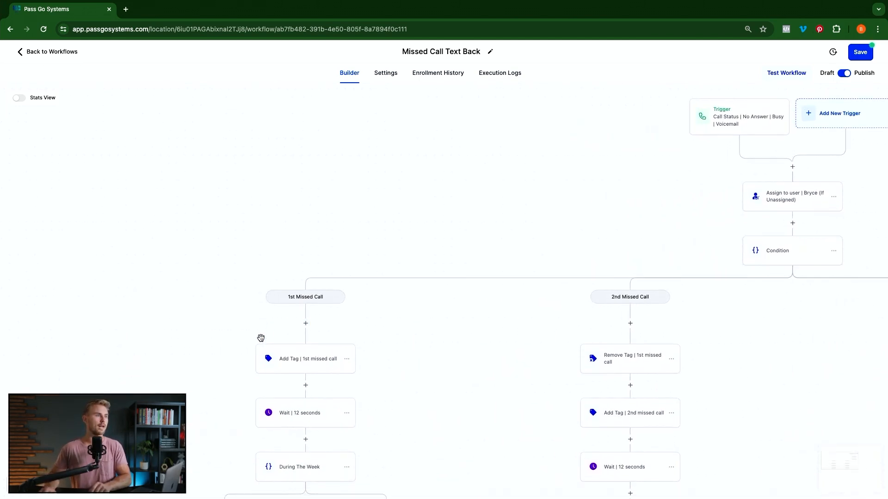
pyautogui.scroll(-3, 261, 338)
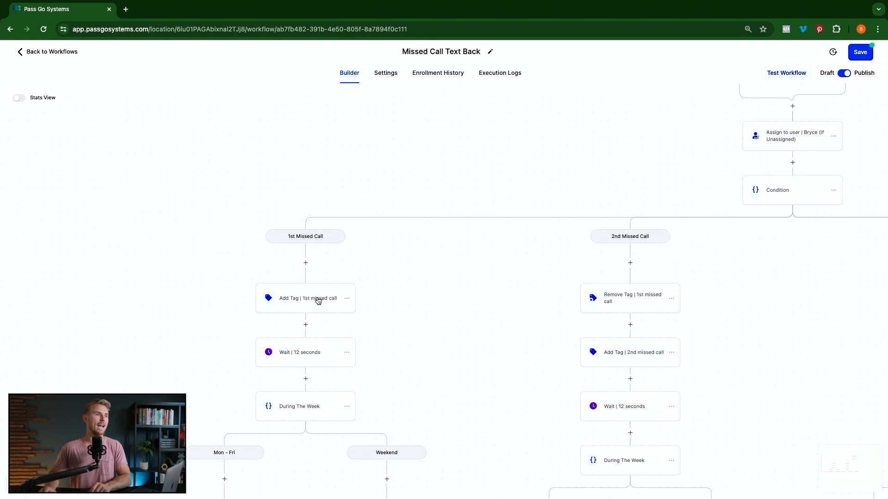
pyautogui.click(301, 306)
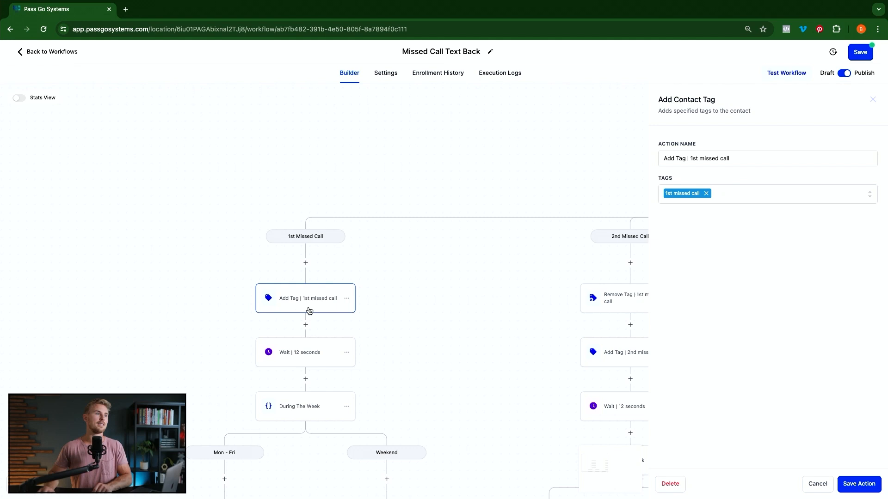
pyautogui.click(453, 284)
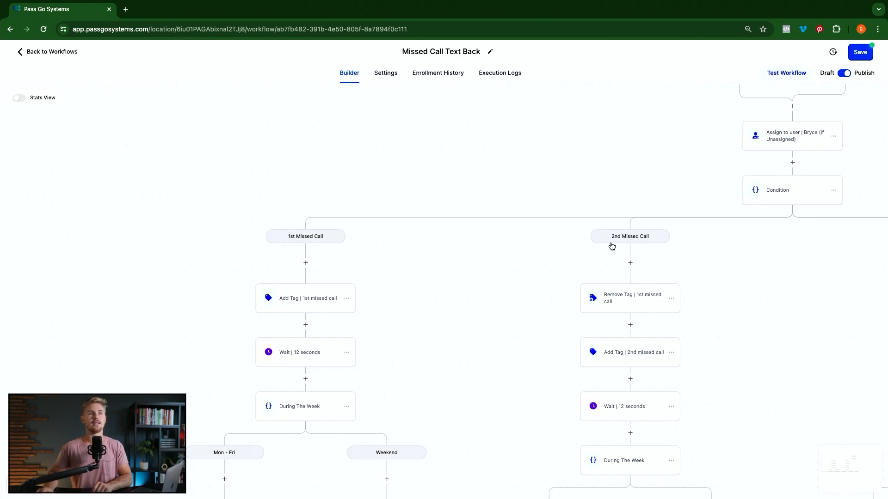
# Step: Review the 2nd Missed Call branch's field, operator and tag in the Condition action, and save the action
pyautogui.click(779, 199)
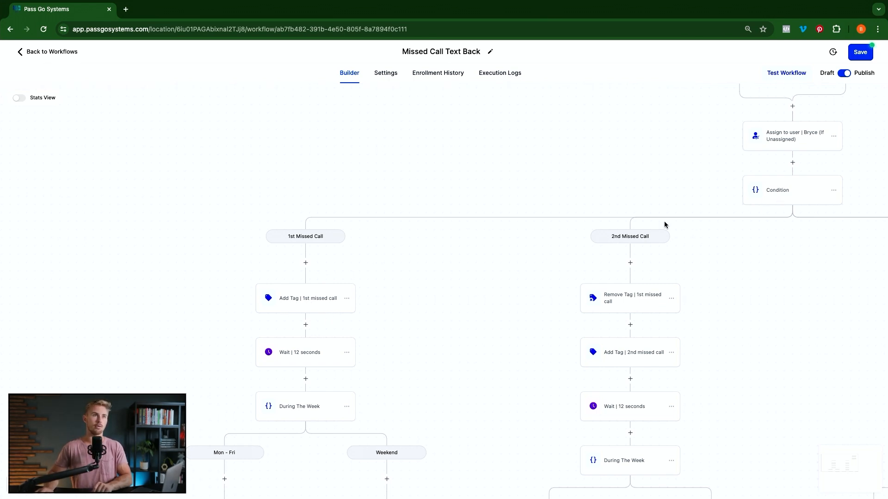
pyautogui.scroll(-3, 644, 243)
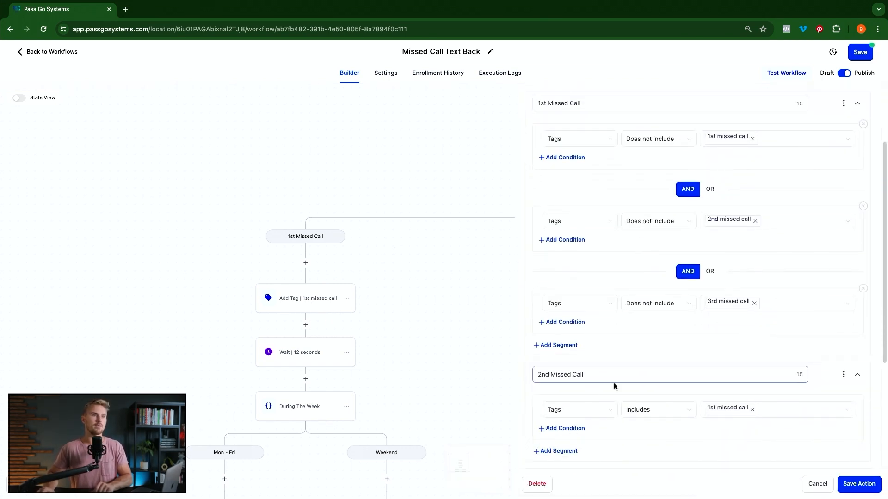
pyautogui.click(584, 375)
pyautogui.click(564, 414)
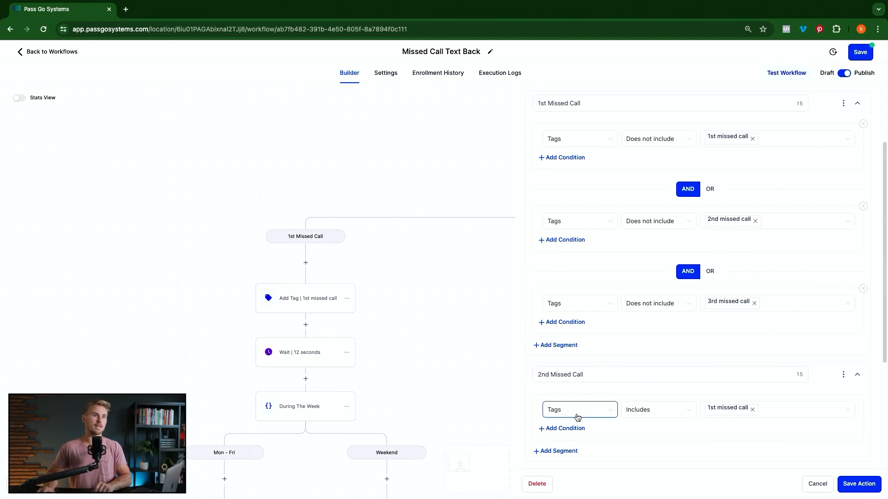
pyautogui.click(657, 411)
pyautogui.click(729, 412)
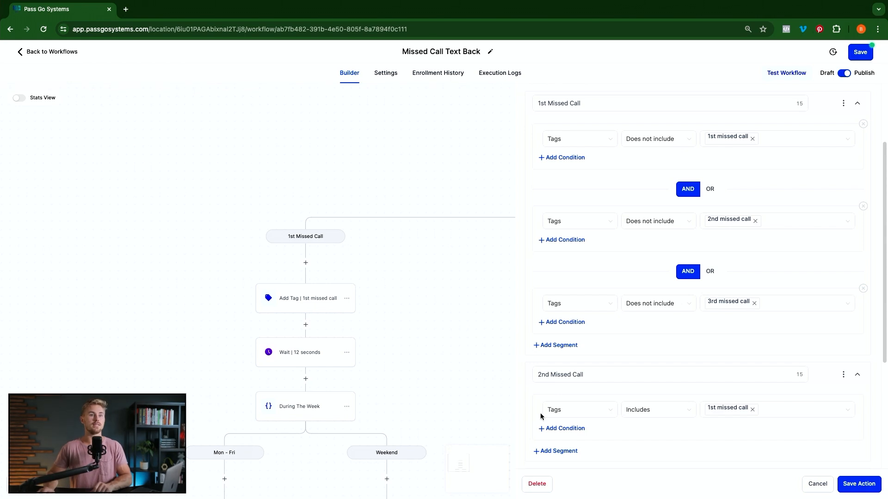
pyautogui.click(865, 486)
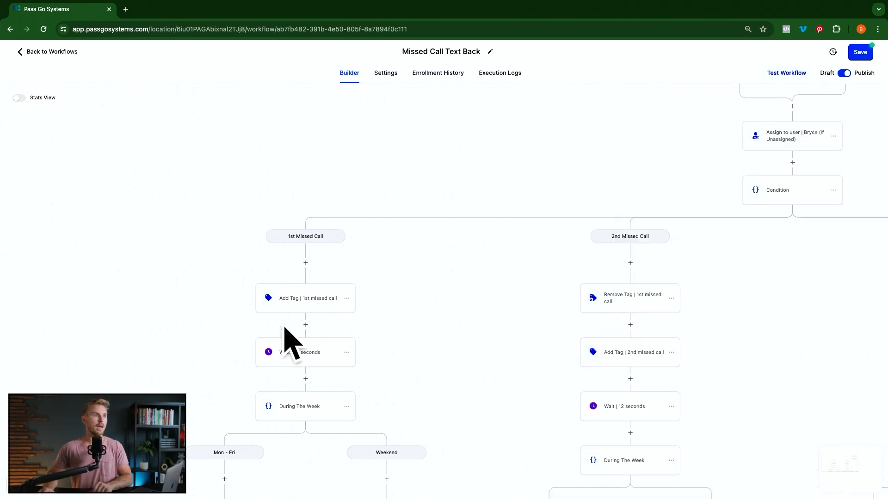
# Step: Check the time delay of the 1st Missed Call branch's Wait action, and save the action
pyautogui.click(312, 357)
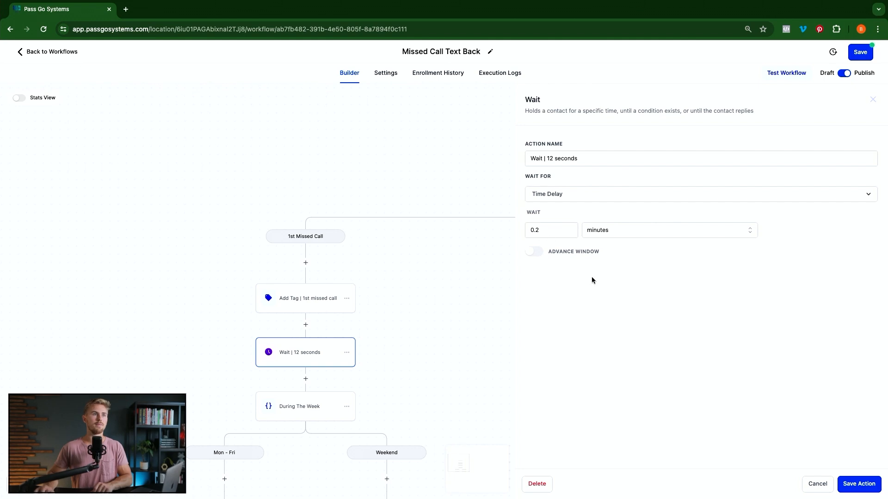
pyautogui.click(859, 484)
# Step: Check the tags used by the Remove Tag and Add Tag actions in the 2nd Missed Call branch, and close the settings
pyautogui.hscroll(3, 518, 347)
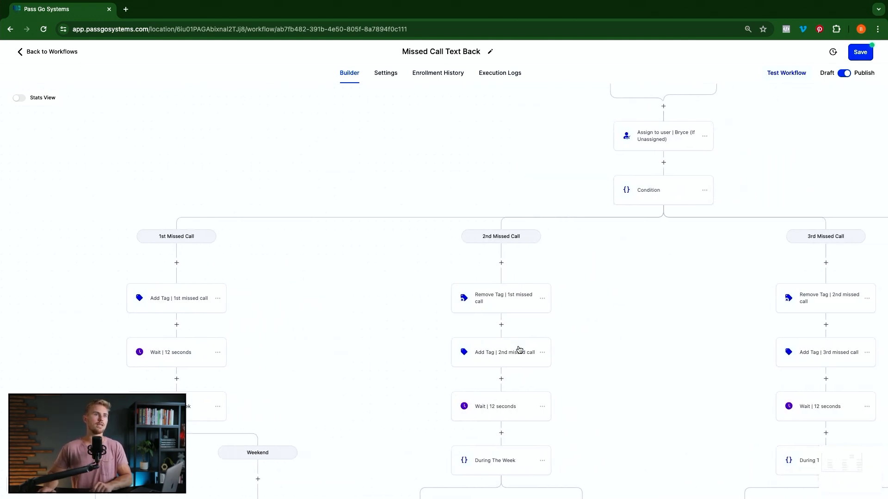
pyautogui.hscroll(1, 518, 347)
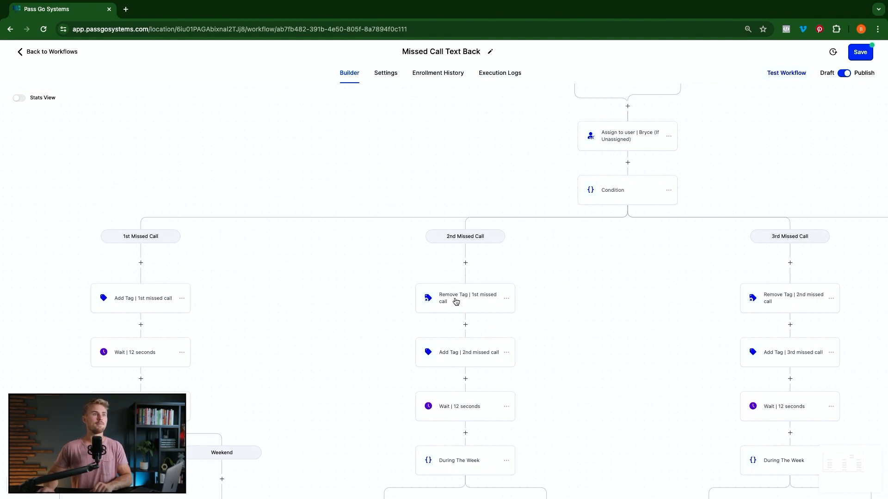
pyautogui.click(475, 303)
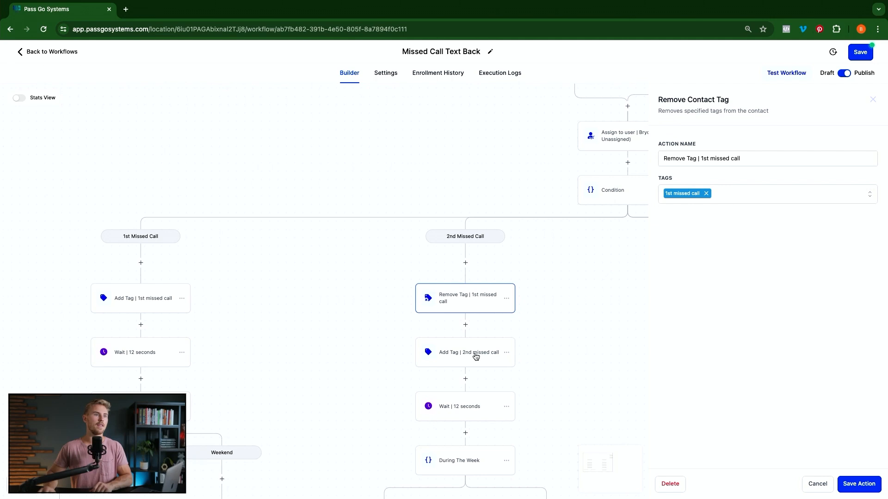
pyautogui.click(475, 356)
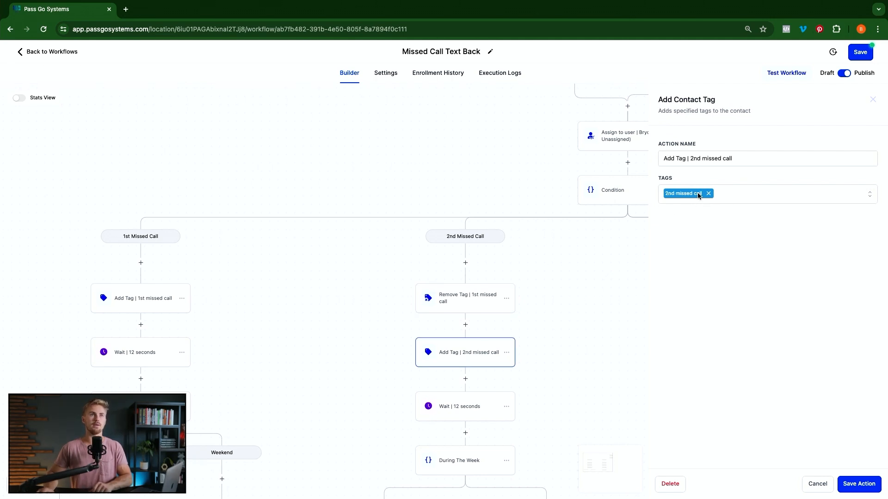
pyautogui.click(595, 333)
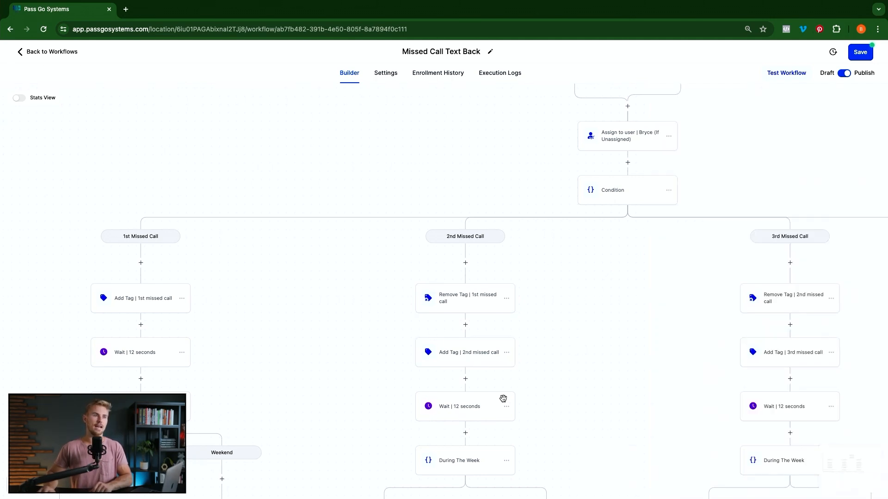
# Step: Review which tags the Remove Tag action in the 4th Missed Call branch clears, and save the action
pyautogui.hscroll(3, 634, 315)
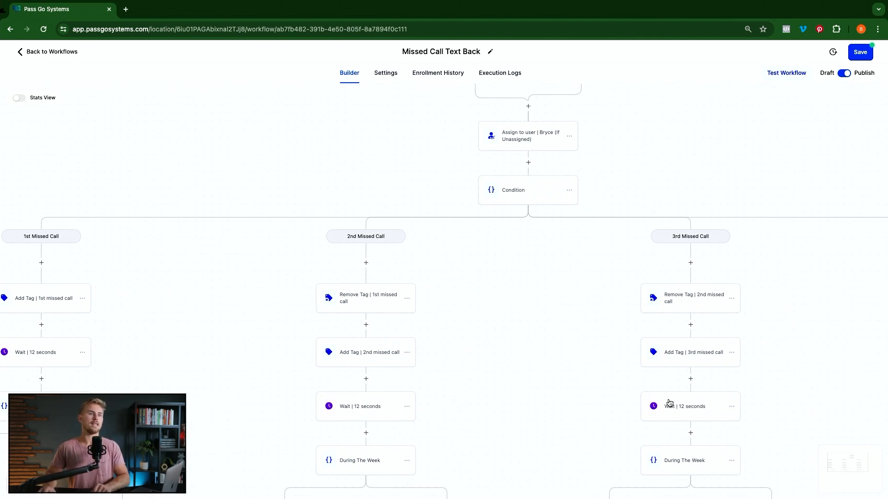
pyautogui.hscroll(7, 632, 368)
pyautogui.hscroll(3, 620, 357)
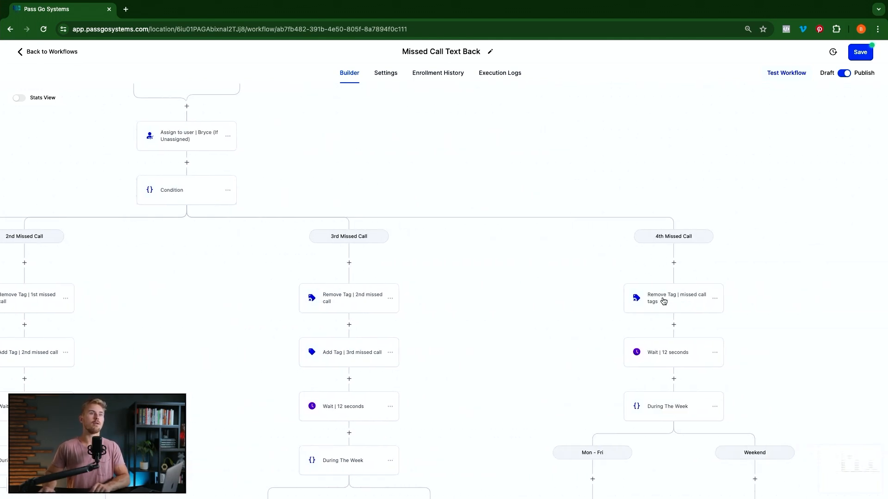
pyautogui.click(663, 301)
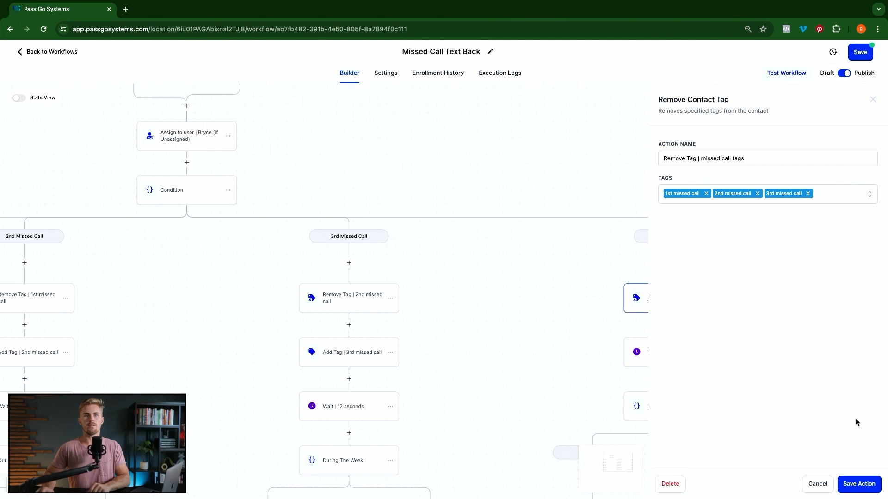
pyautogui.click(859, 483)
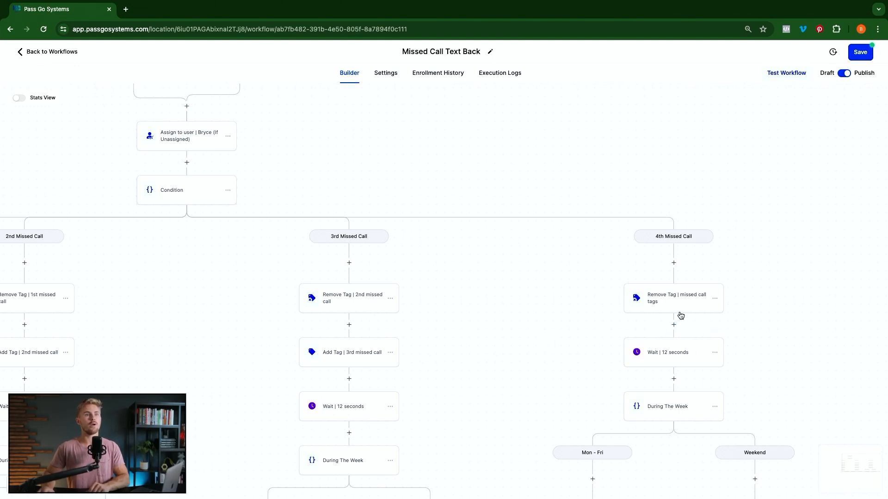
# Step: Compare the tag actions across the missed call branches from 1st Missed Call to 4th Missed Call
pyautogui.hscroll(-5, 679, 313)
pyautogui.hscroll(-5, 680, 313)
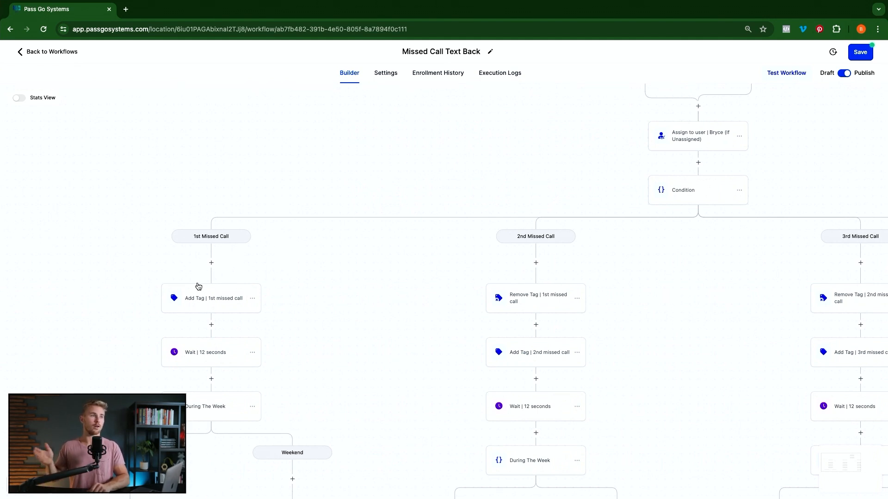
pyautogui.hscroll(5, 512, 315)
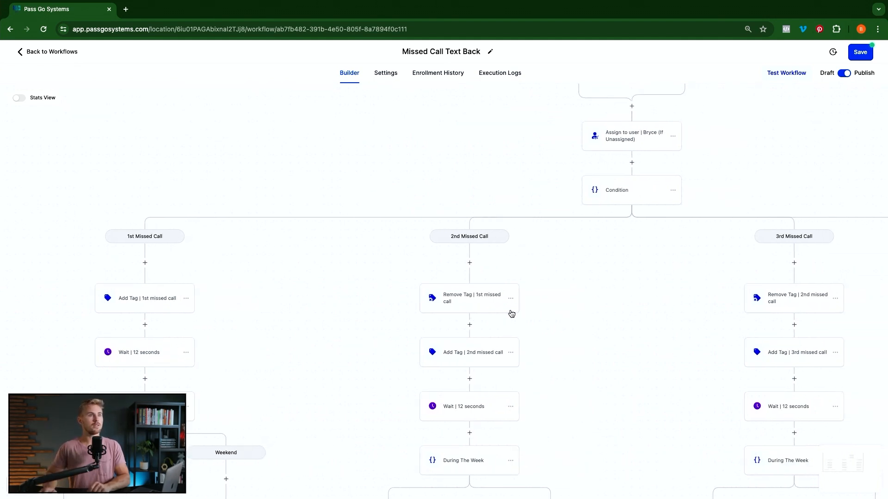
pyautogui.hscroll(4, 673, 253)
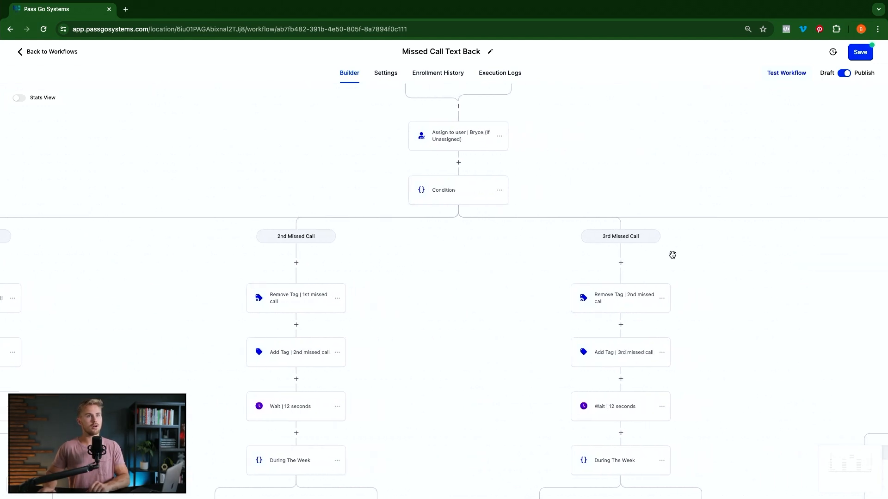
pyautogui.hscroll(-6, 792, 247)
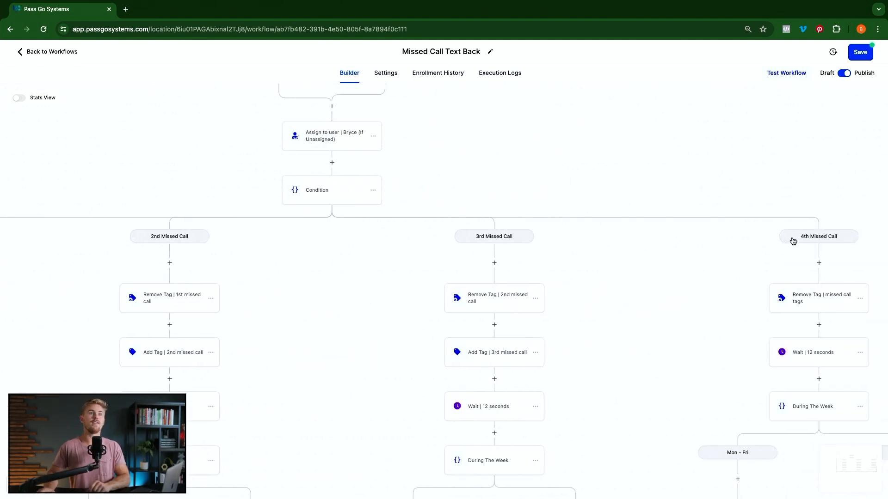
pyautogui.hscroll(-1, 437, 256)
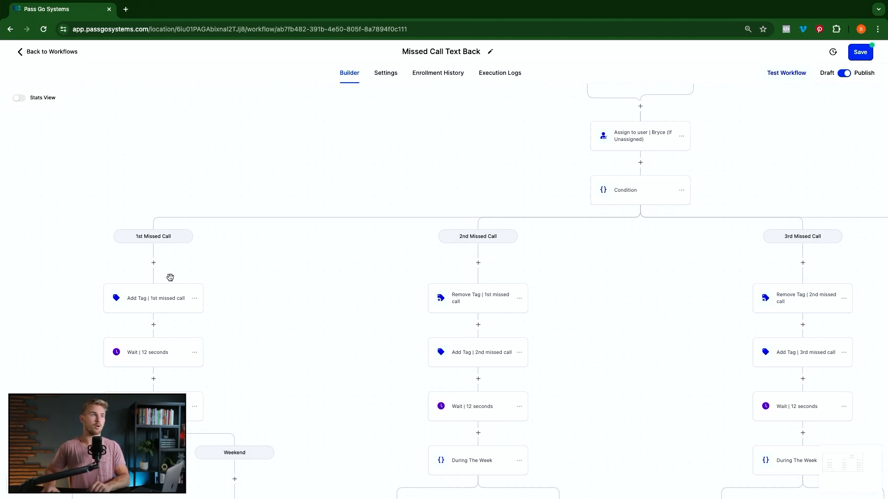
# Step: Examine the branch rule and None Branch name of the During The Week condition under 1st Missed Call, and close its settings
pyautogui.scroll(-2, 243, 280)
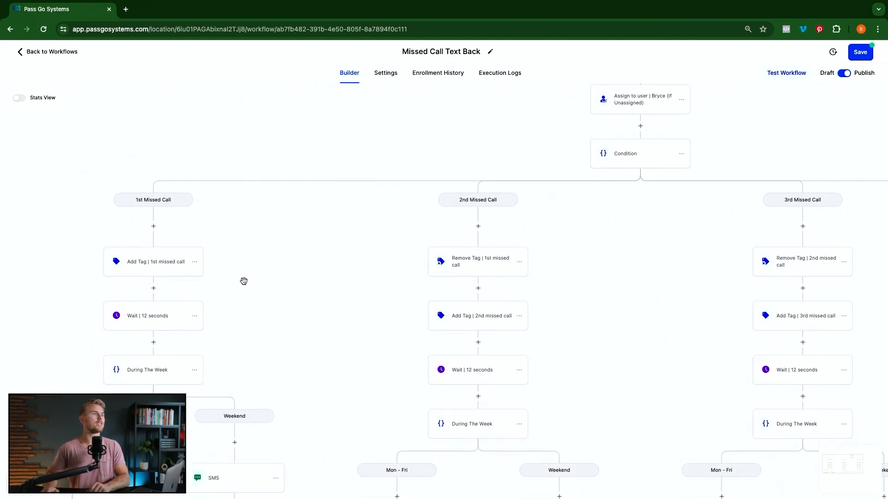
pyautogui.hscroll(-3, 244, 281)
pyautogui.scroll(-2, 243, 281)
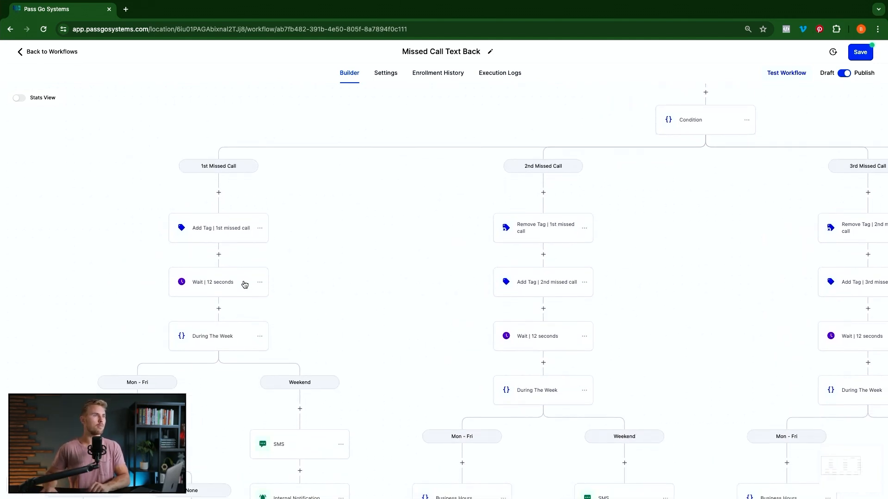
pyautogui.scroll(-1, 245, 284)
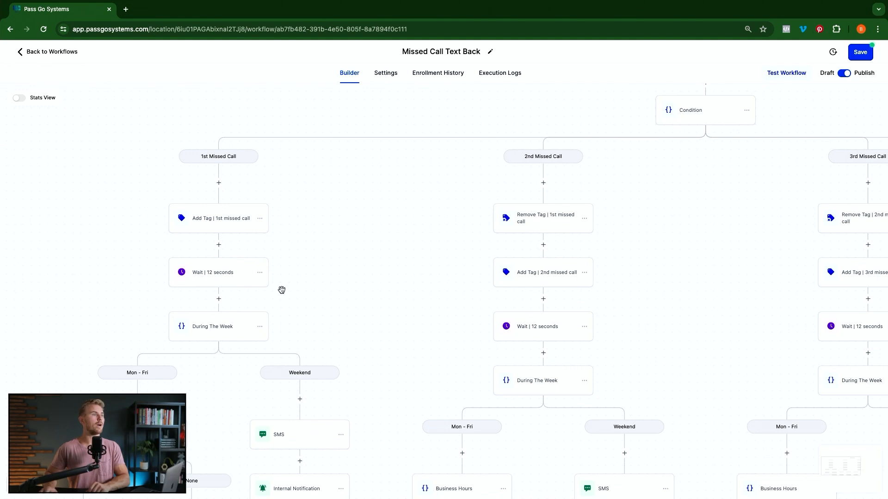
pyautogui.scroll(-2, 279, 289)
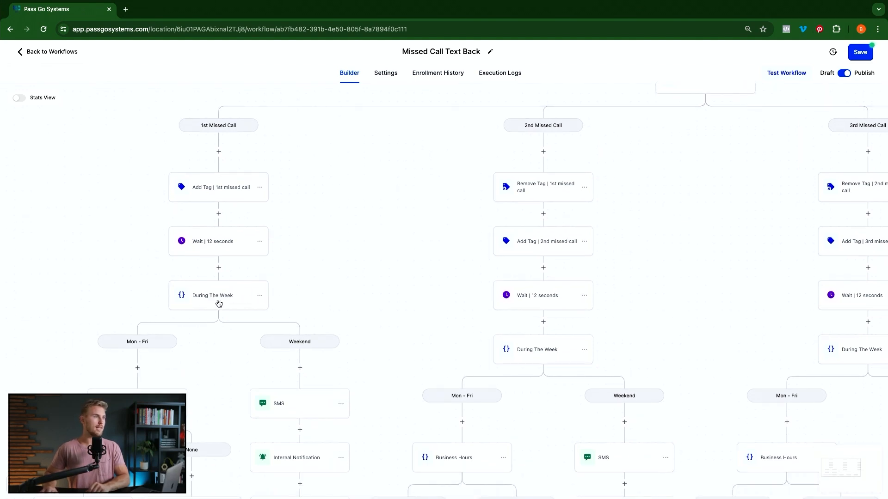
pyautogui.click(230, 297)
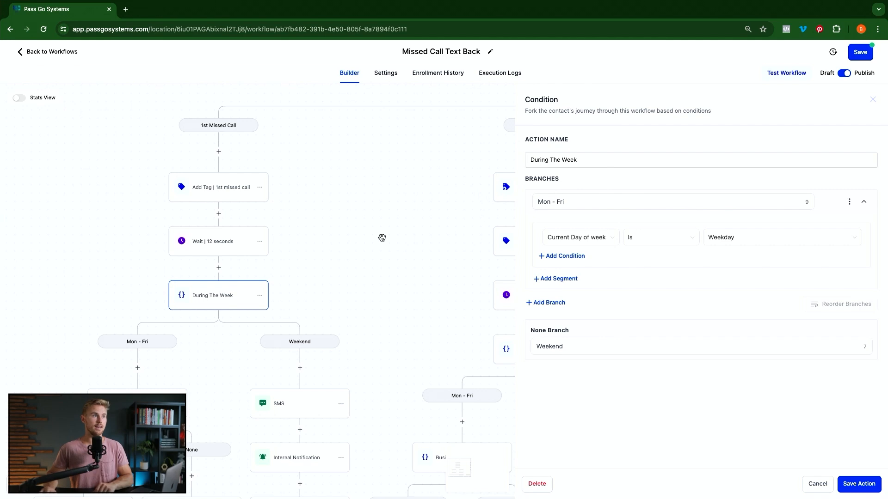
pyautogui.click(273, 255)
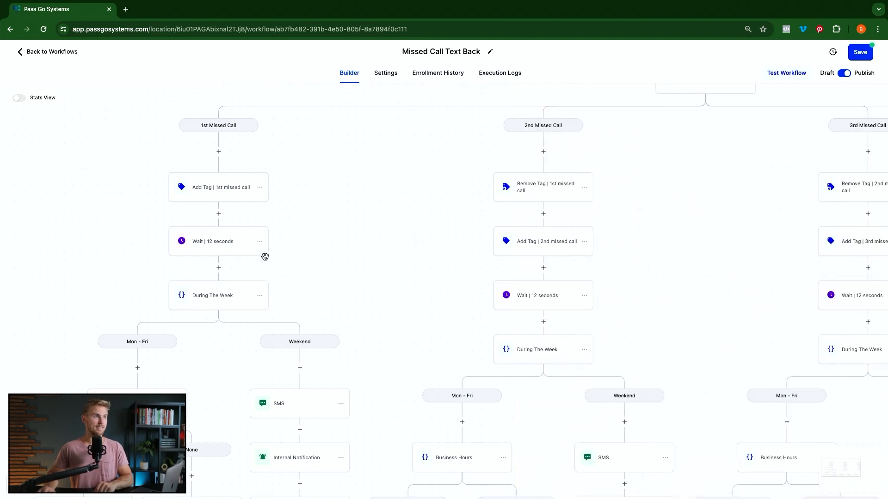
# Step: Insert an If / Else condition between the Wait and During The Week actions in the 1st Missed Call branch
pyautogui.click(219, 268)
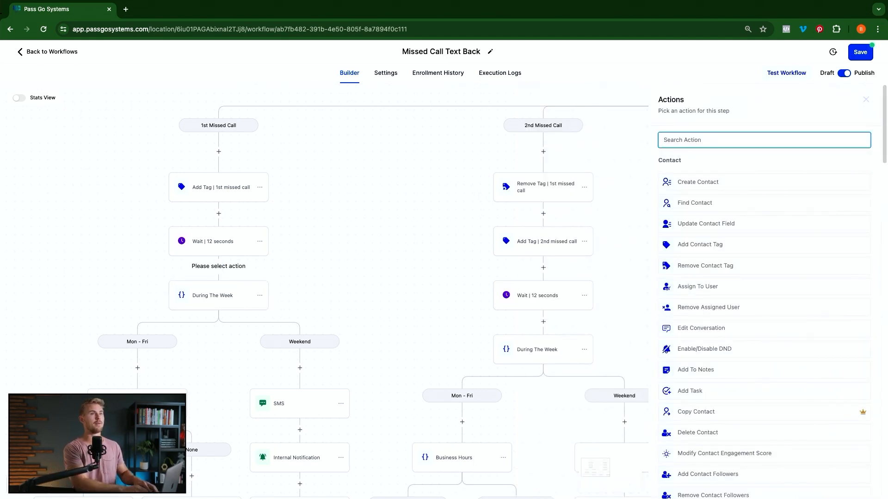
pyautogui.write('if')
pyautogui.click(685, 228)
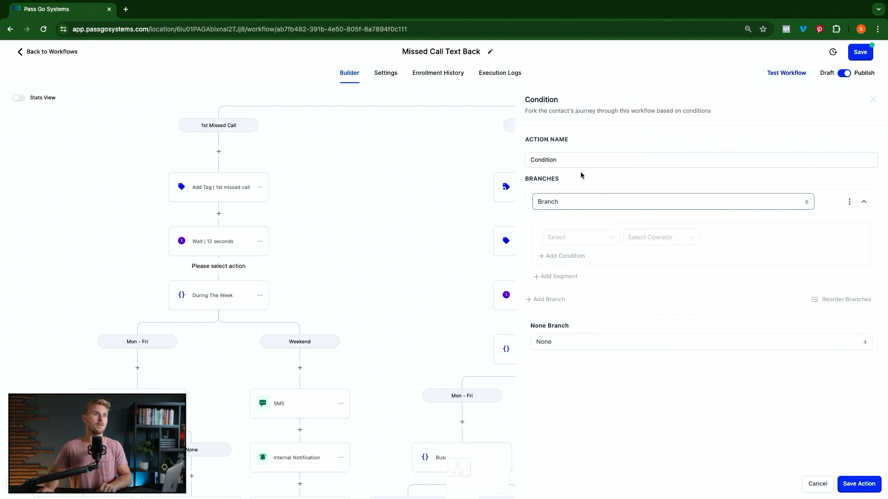
# Step: Name the new condition's branch Mon-Fri and the action itself During Week
pyautogui.doubleClick(578, 158)
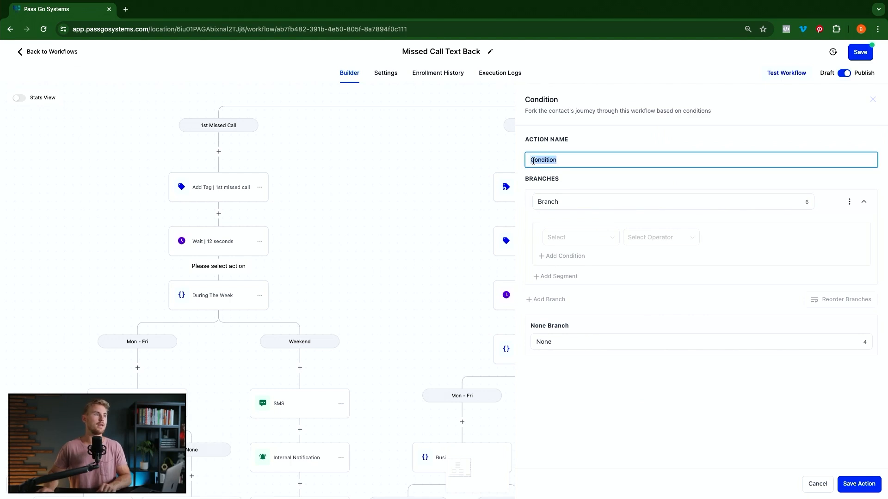
pyautogui.doubleClick(582, 203)
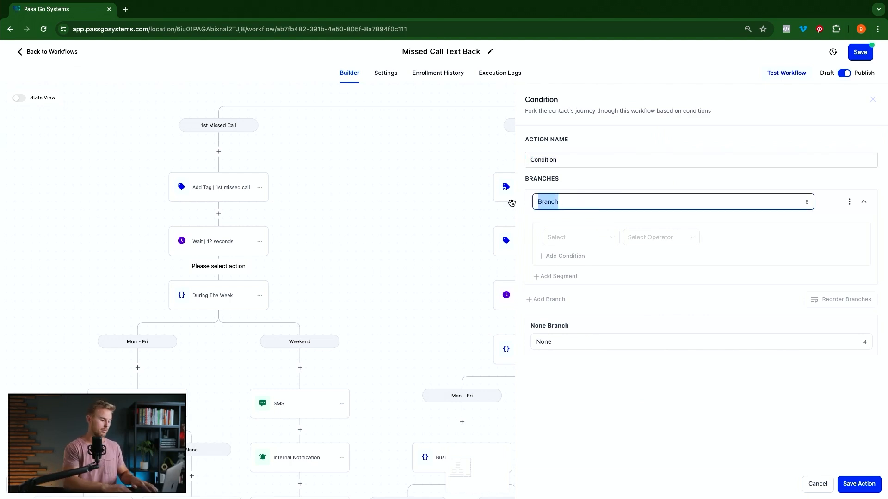
pyautogui.write('Mon-Fri')
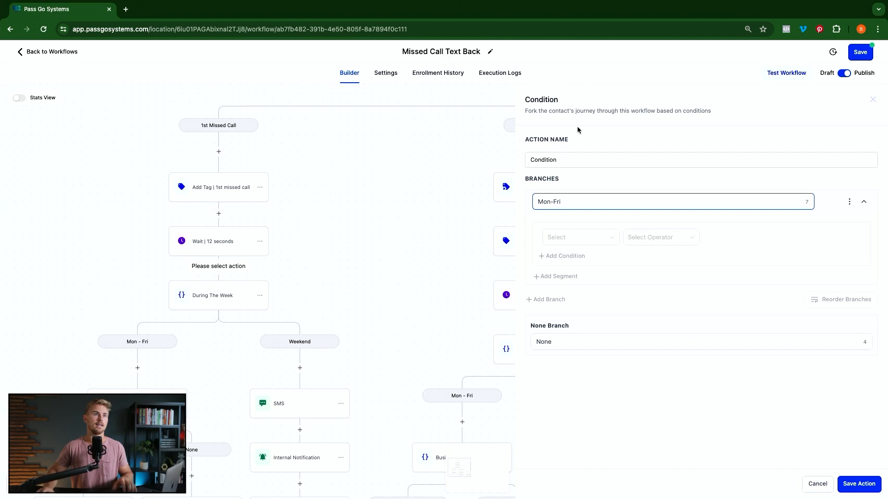
pyautogui.doubleClick(559, 159)
pyautogui.write('During ')
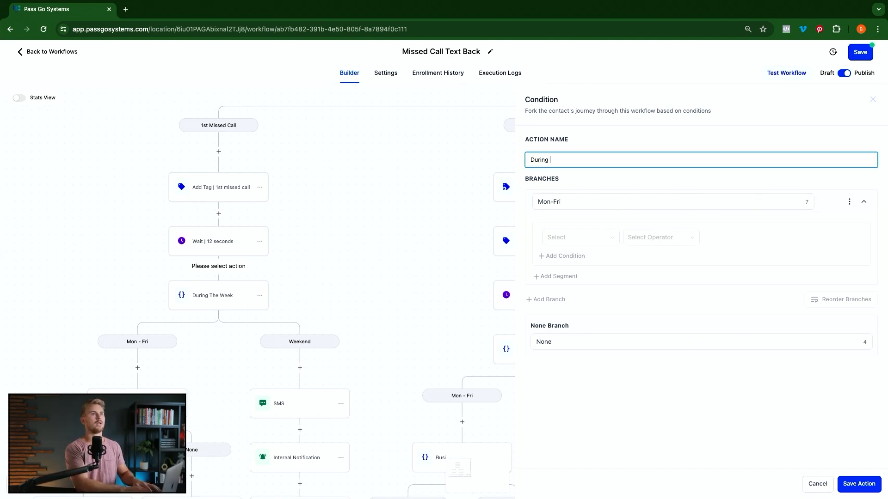
pyautogui.write('Week')
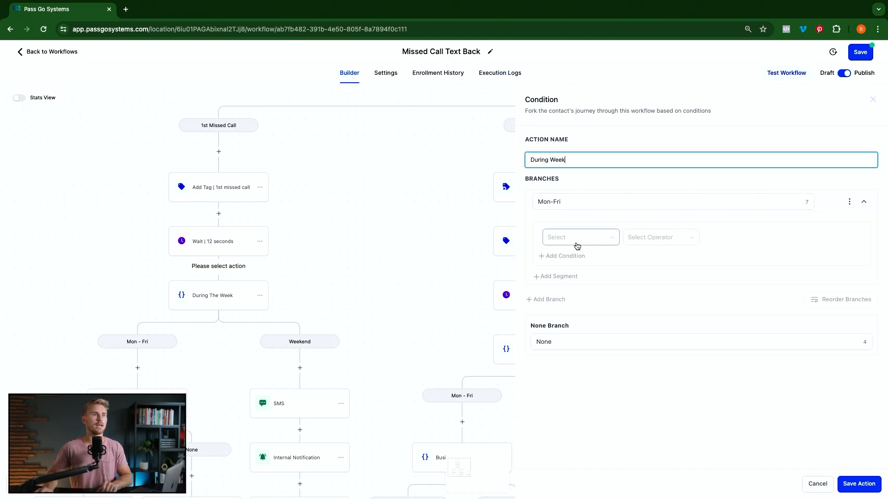
# Step: Set the Mon-Fri branch's rule to the Date Time field Current Day of week, operator Is, value Weekday
pyautogui.click(586, 244)
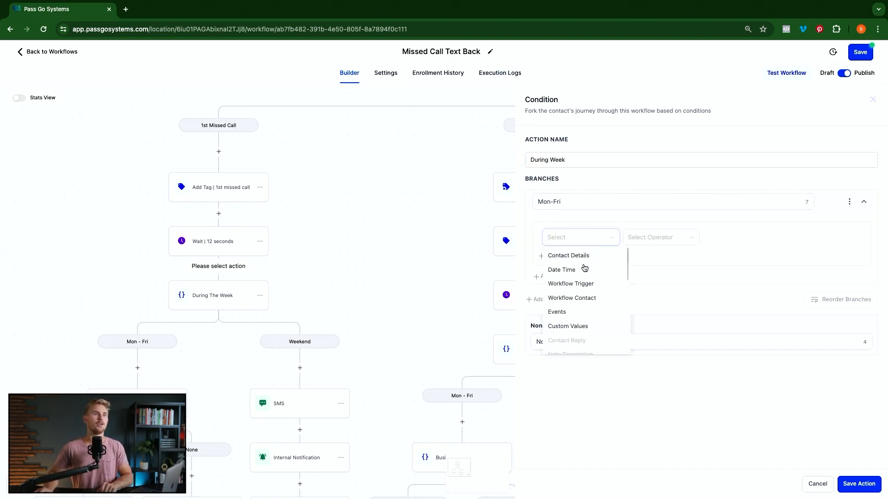
pyautogui.click(572, 271)
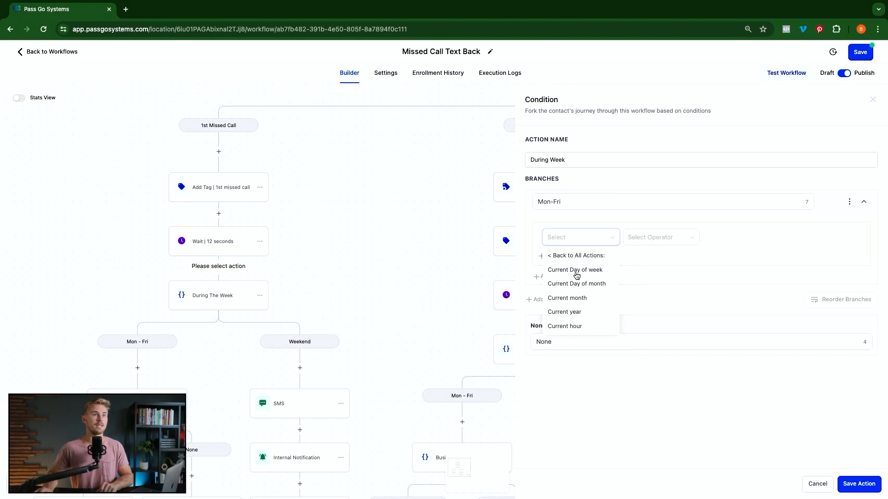
pyautogui.click(575, 272)
pyautogui.click(642, 241)
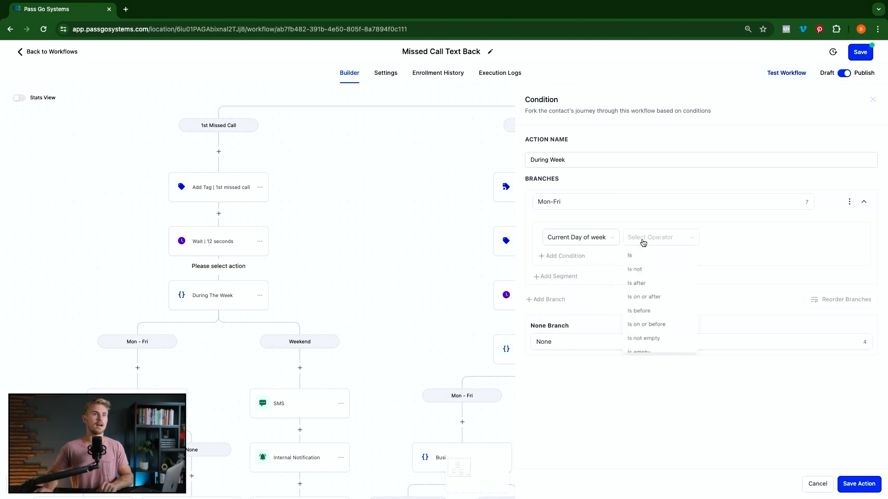
pyautogui.click(631, 255)
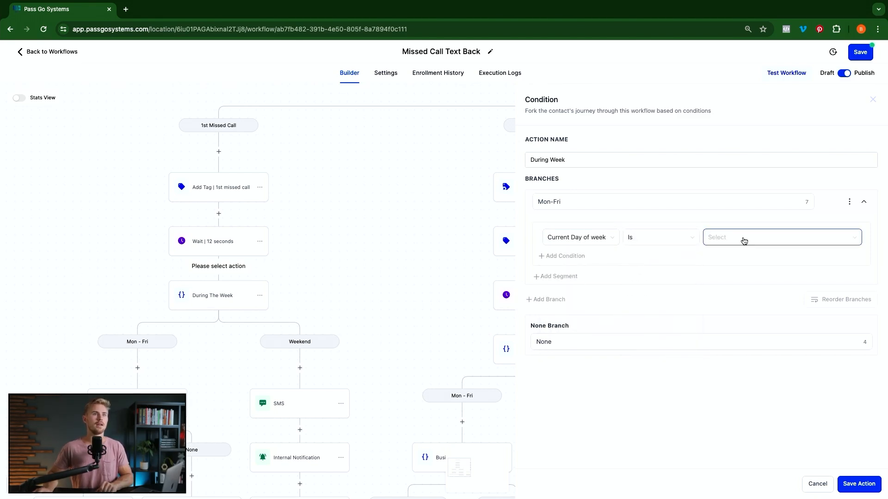
pyautogui.click(743, 240)
pyautogui.scroll(-2, 740, 330)
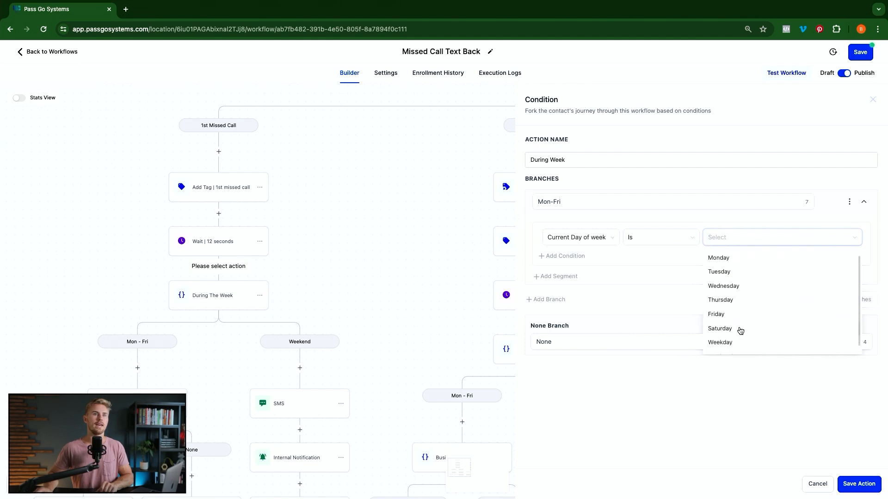
pyautogui.click(740, 342)
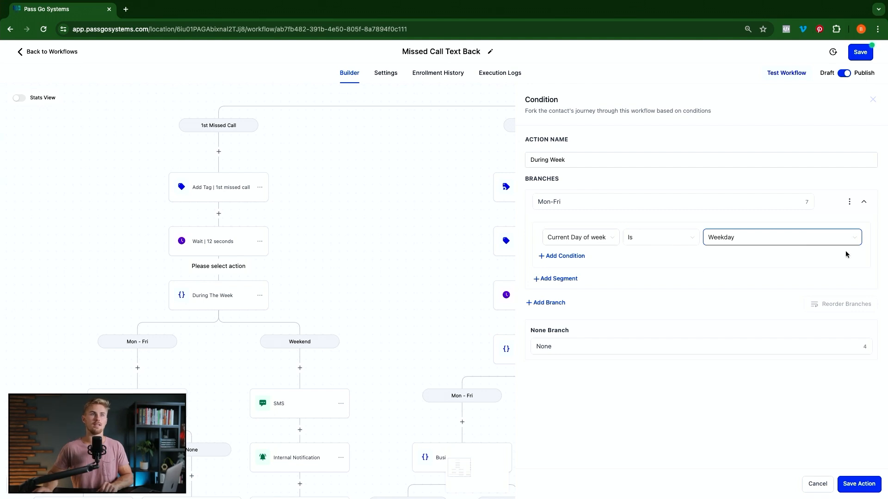
# Step: Name the new condition's None Branch Weekend, and cancel the condition without saving it
pyautogui.doubleClick(581, 347)
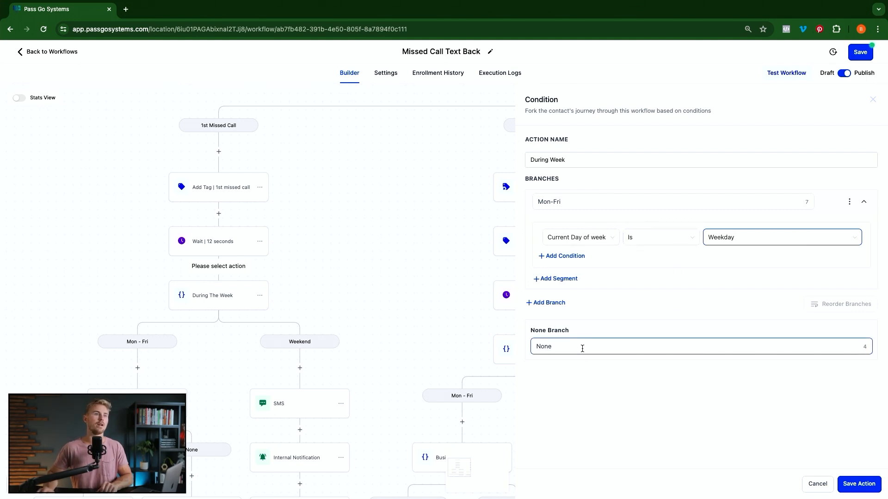
pyautogui.write('W')
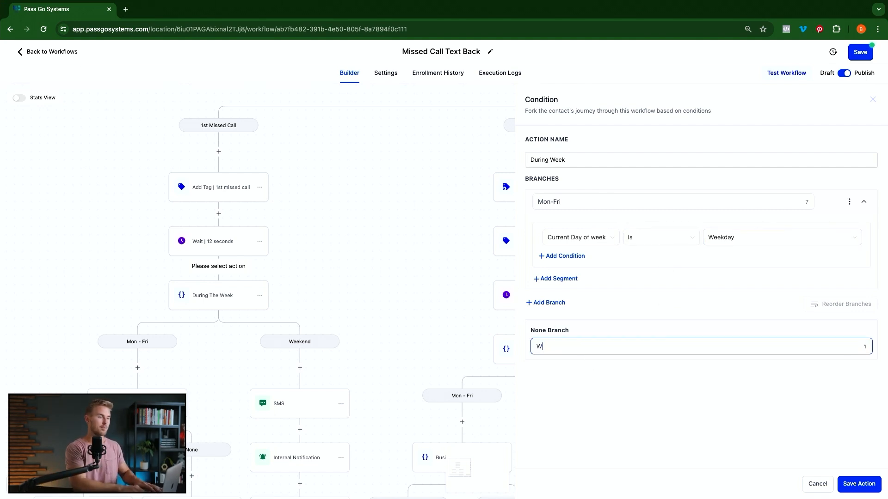
pyautogui.write('eekend')
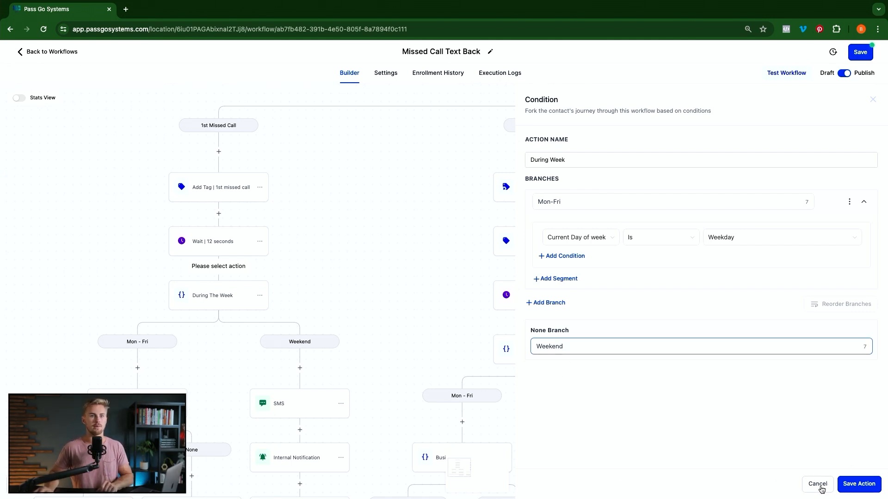
pyautogui.click(818, 484)
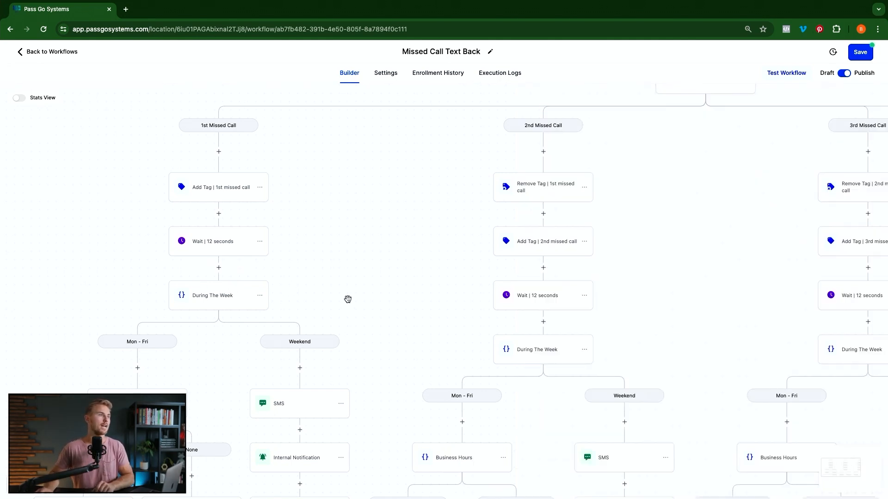
# Step: Review the message of the SMS action in the 1st Missed Call Weekend branch, and save the action
pyautogui.scroll(-1, 282, 292)
pyautogui.scroll(-2, 282, 292)
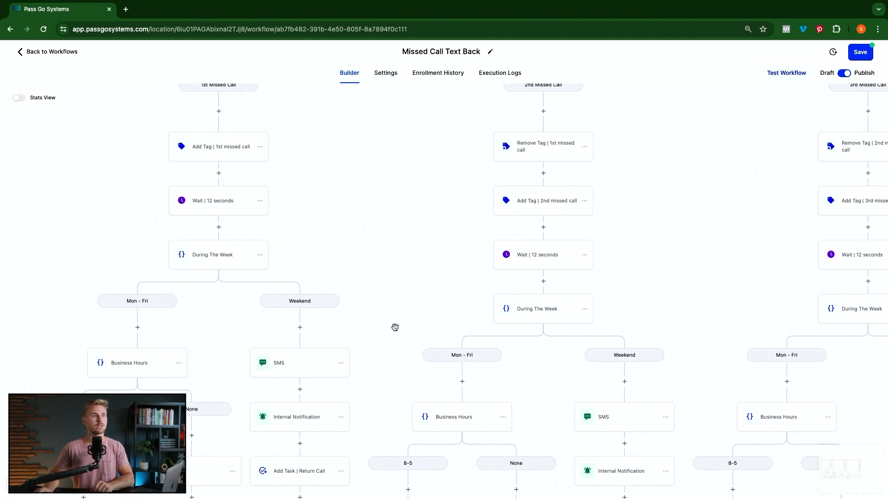
pyautogui.scroll(-2, 365, 320)
pyautogui.moveTo(336, 307); pyautogui.dragTo(341, 266)
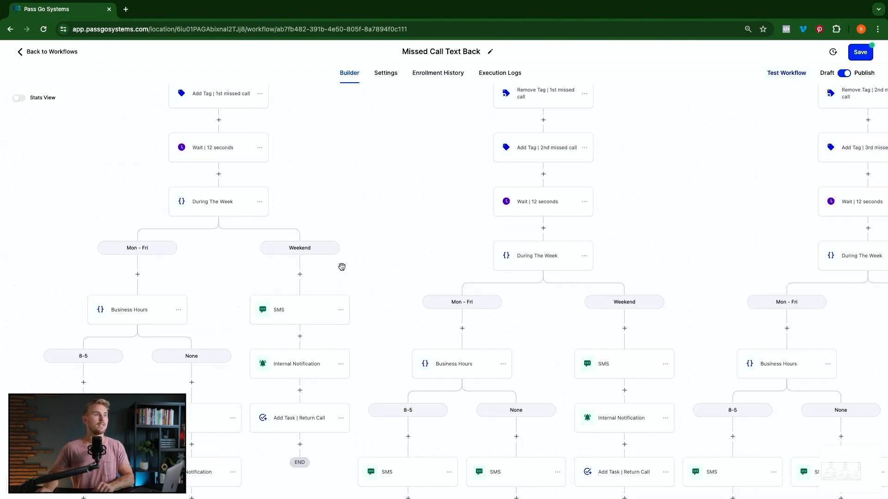
pyautogui.click(286, 315)
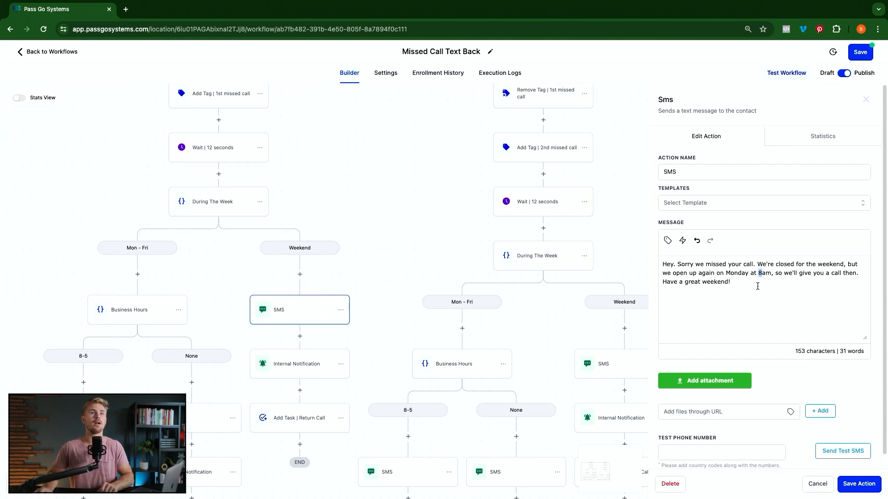
pyautogui.click(757, 287)
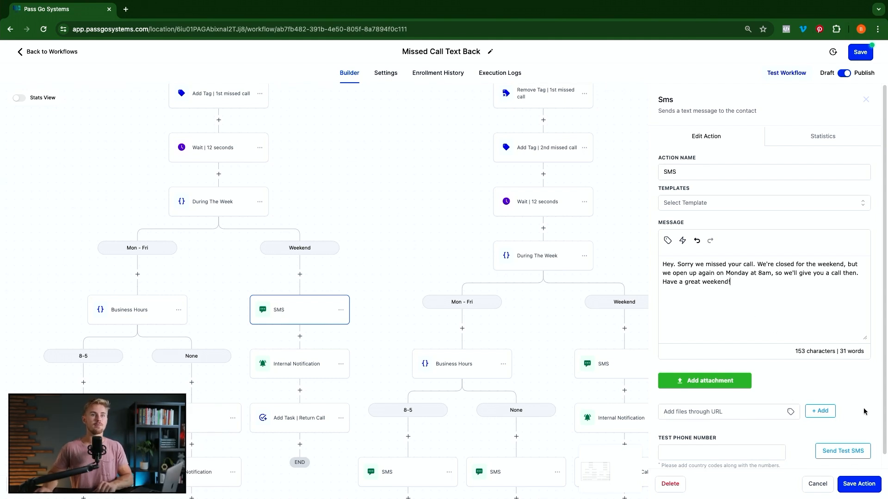
pyautogui.click(851, 489)
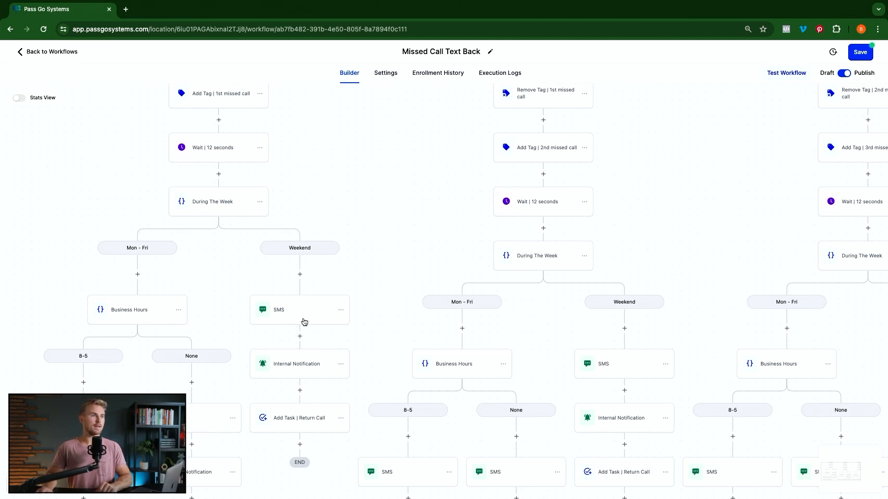
# Step: Review the Weekend branch's Internal Notification message with its contact name and phone placeholders, and save the action
pyautogui.click(298, 367)
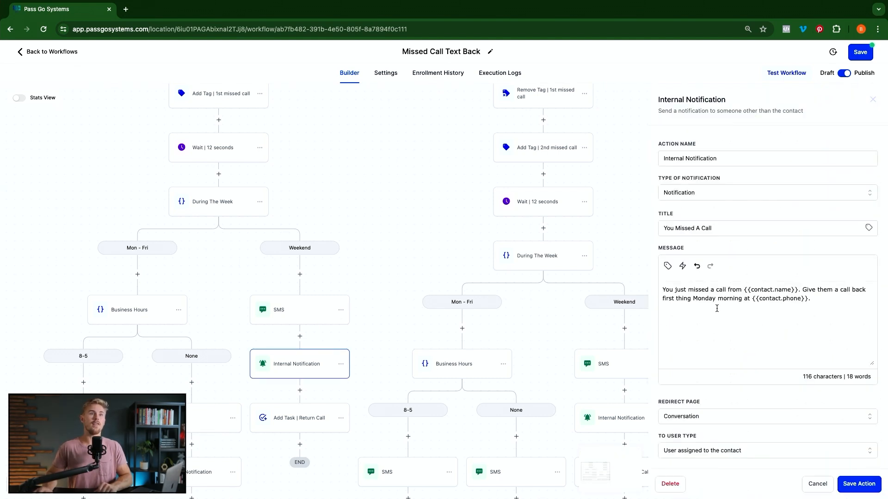
pyautogui.moveTo(673, 290); pyautogui.dragTo(797, 289)
pyautogui.click(758, 297)
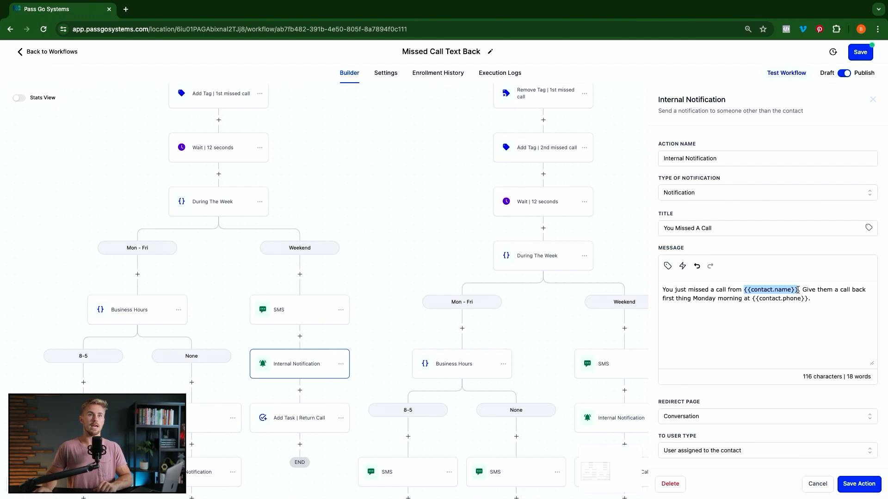
pyautogui.click(756, 319)
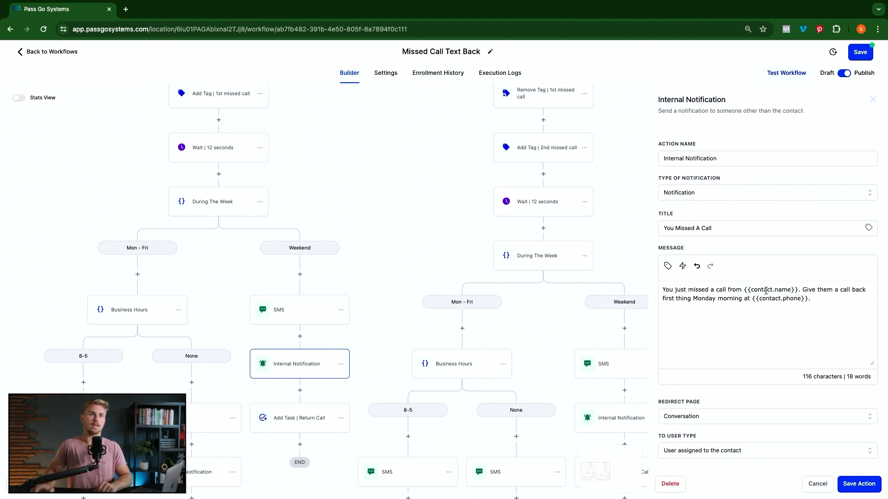
pyautogui.moveTo(672, 289); pyautogui.dragTo(846, 299)
pyautogui.moveTo(748, 310); pyautogui.dragTo(805, 299)
pyautogui.click(781, 313)
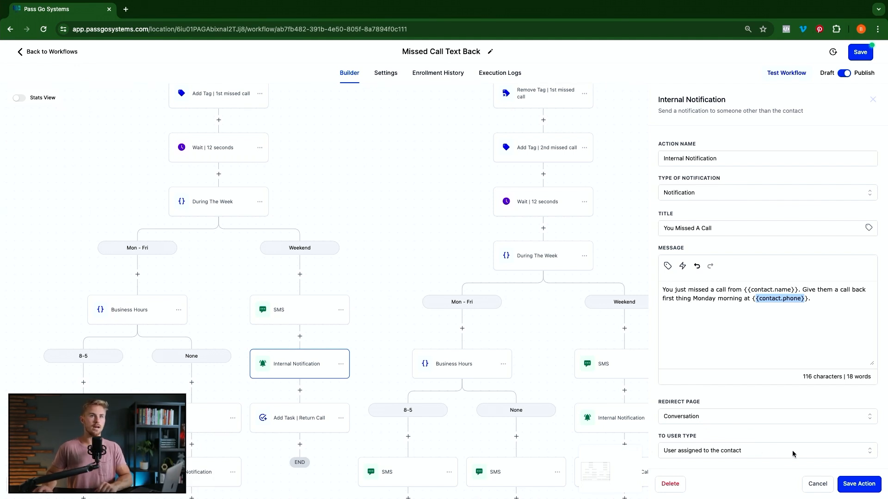
pyautogui.click(860, 485)
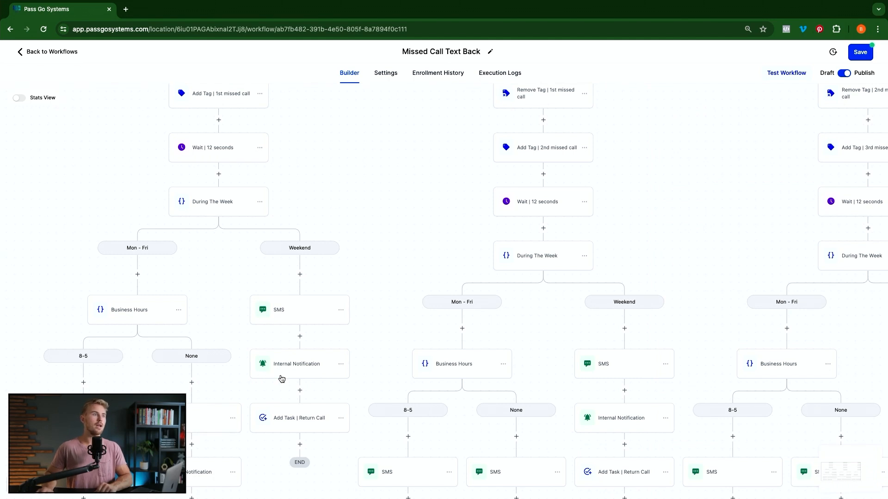
# Step: Search the available actions for task below the Weekend branch's Add Task | Return Call action, and close the search without adding one
pyautogui.scroll(-1, 341, 398)
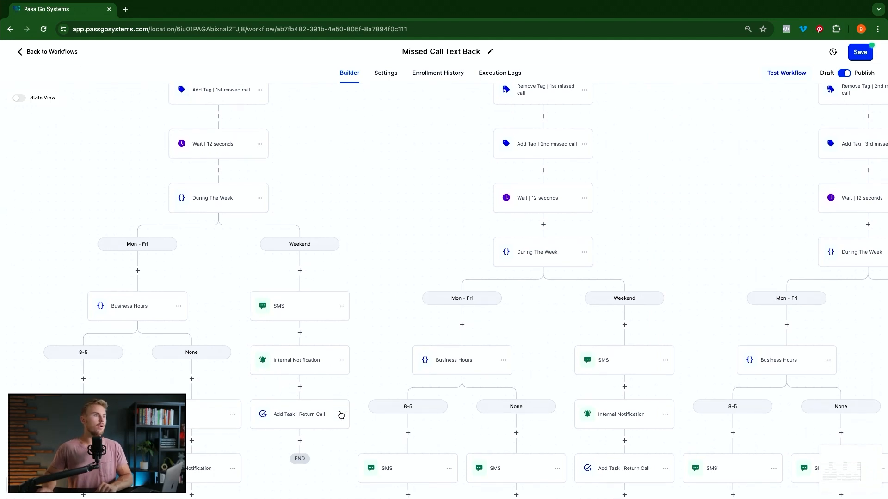
pyautogui.click(298, 412)
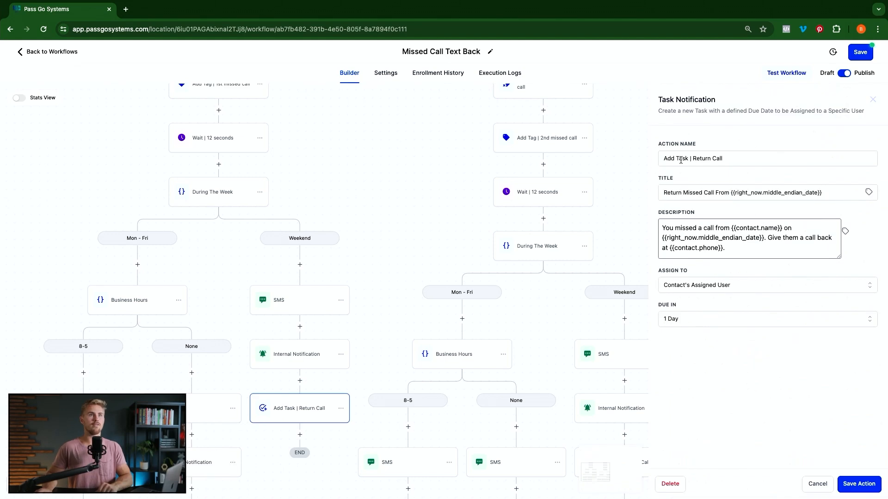
pyautogui.click(330, 442)
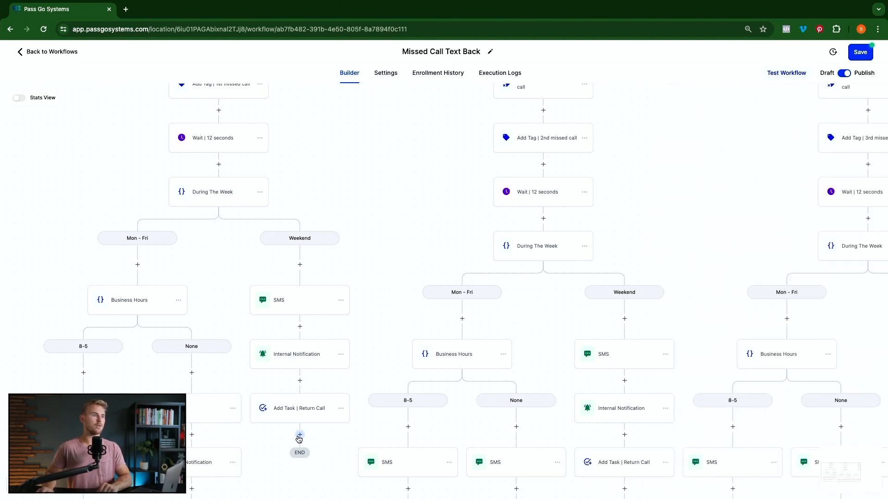
pyautogui.click(299, 435)
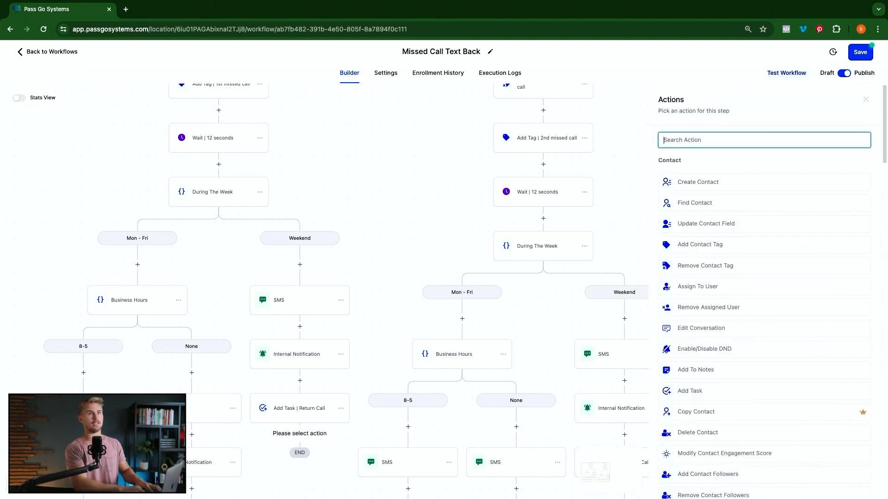
pyautogui.write('task')
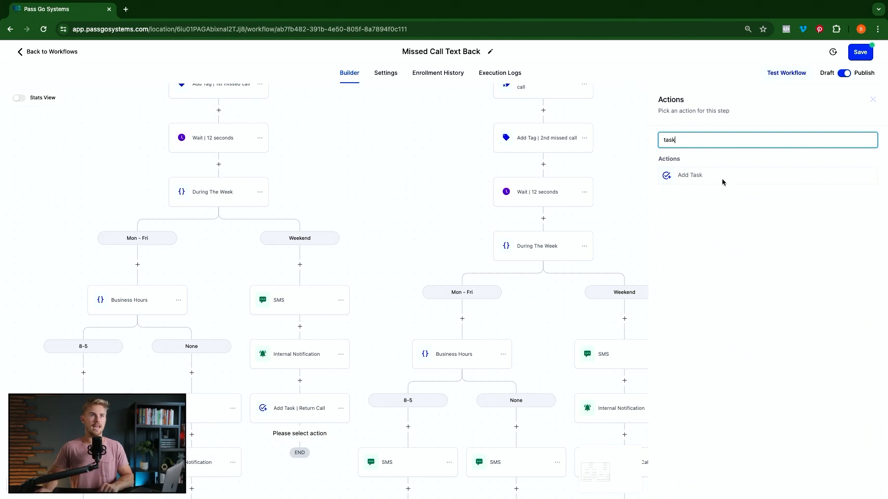
pyautogui.click(394, 274)
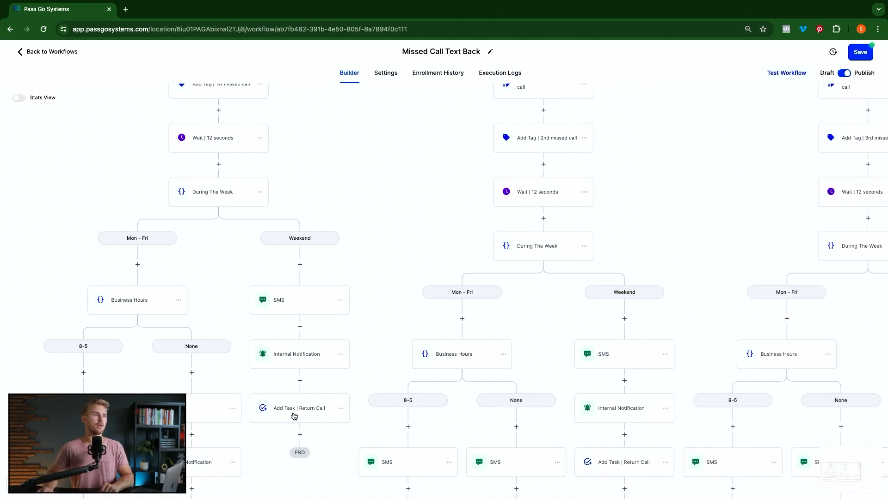
# Step: Open the Weekend branch's Add Task | Return Call action and examine its title and date placeholder
pyautogui.click(311, 419)
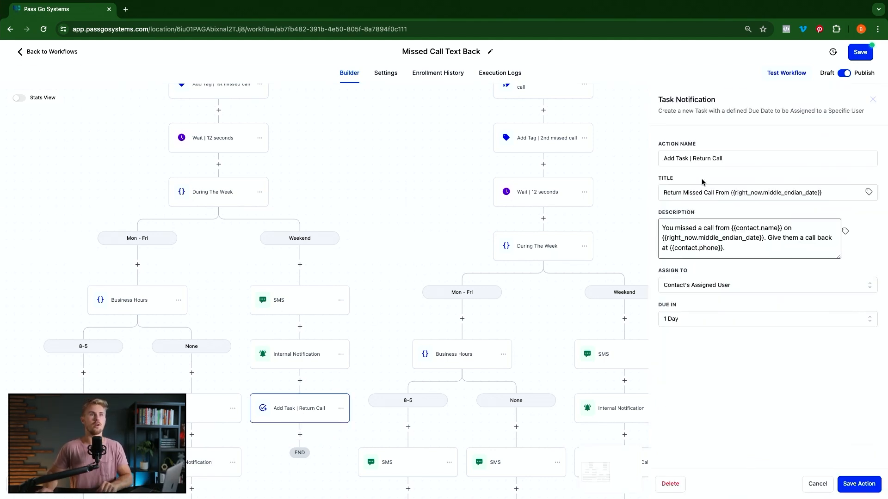
pyautogui.moveTo(664, 194); pyautogui.dragTo(733, 193)
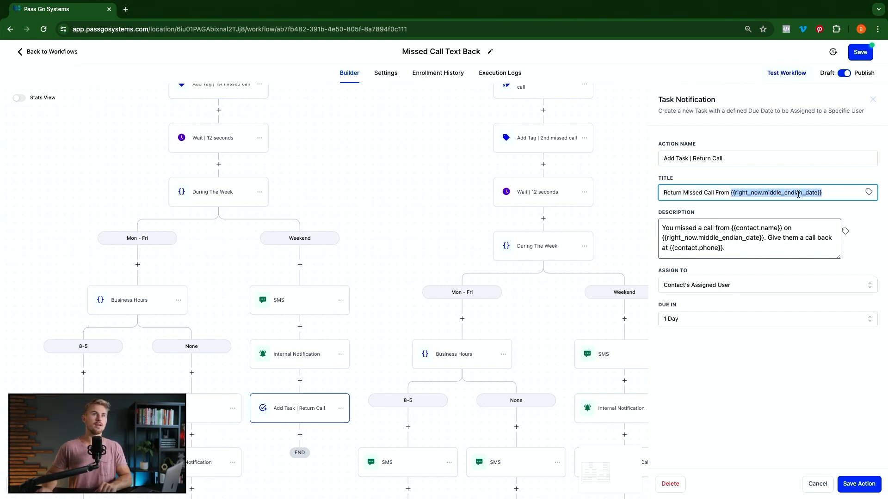
pyautogui.click(841, 197)
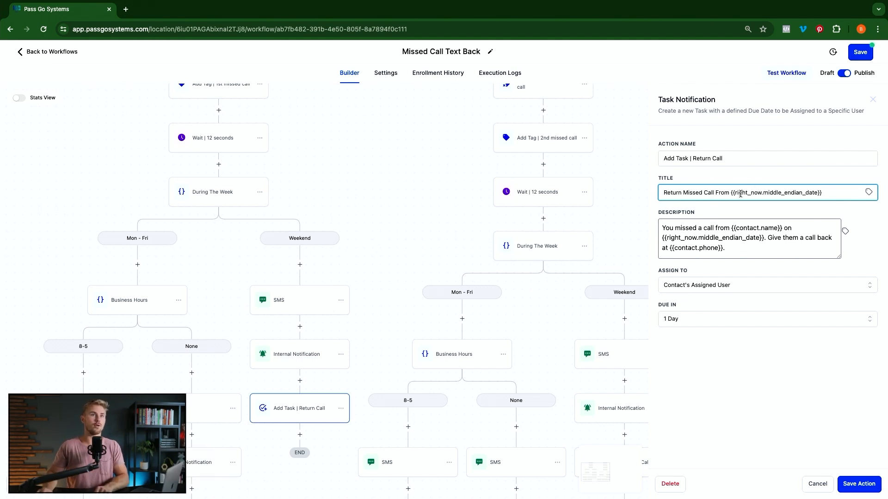
pyautogui.moveTo(738, 193); pyautogui.dragTo(803, 194)
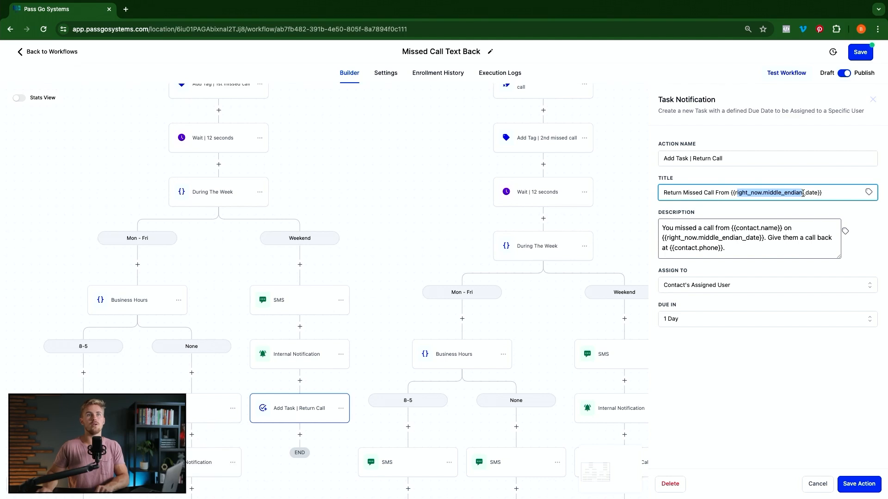
pyautogui.click(830, 198)
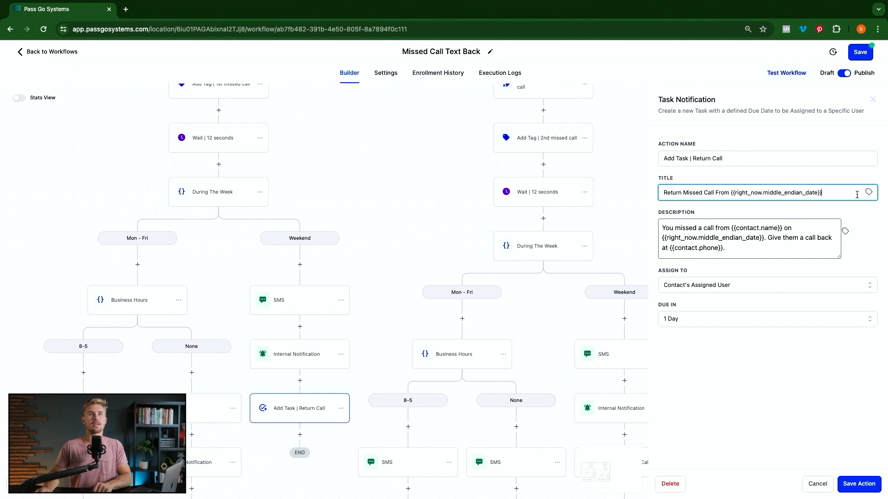
# Step: Browse the Right Now date formats among the custom values for the task title, without inserting any
pyautogui.click(875, 195)
pyautogui.scroll(-2, 827, 278)
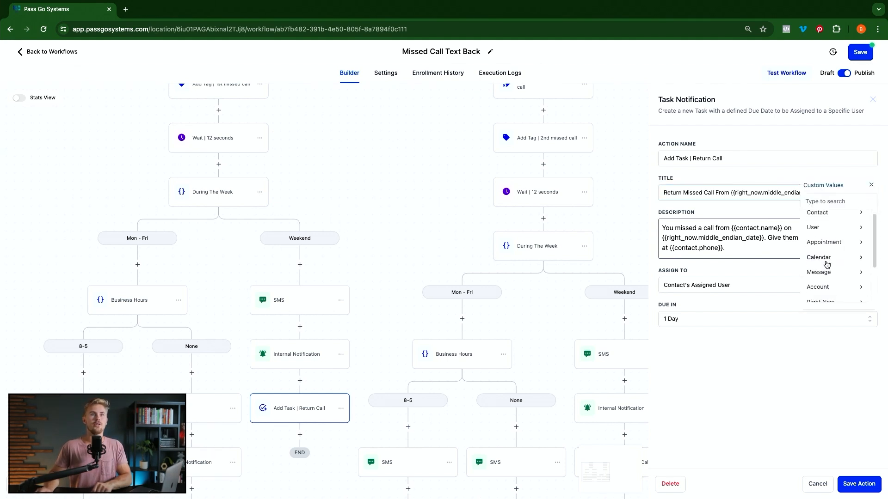
pyautogui.click(830, 296)
pyautogui.scroll(-3, 825, 248)
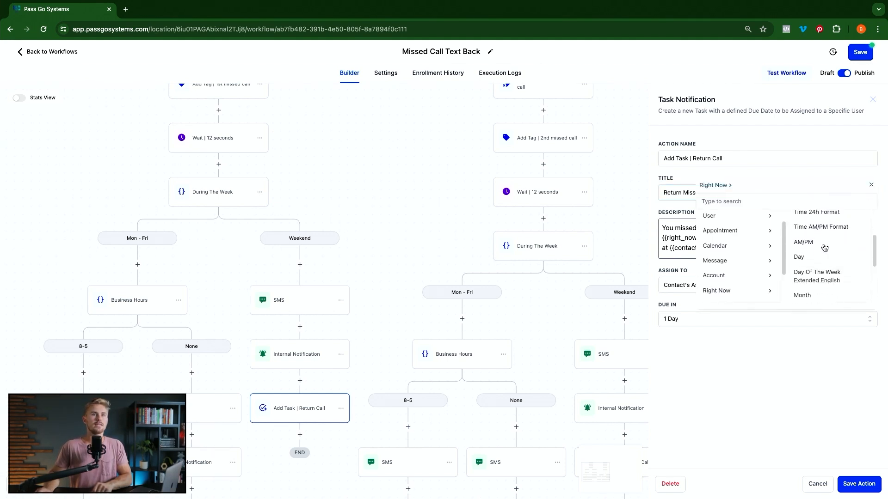
pyautogui.scroll(-3, 825, 247)
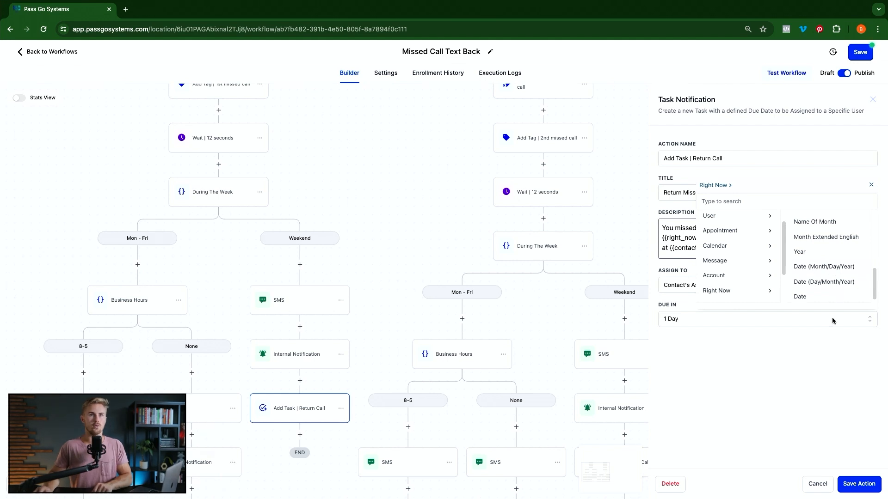
pyautogui.click(812, 473)
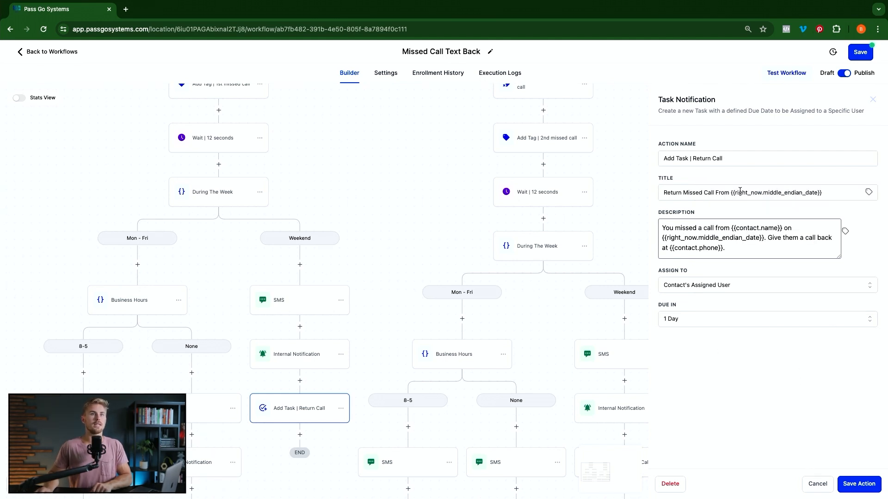
pyautogui.moveTo(731, 195); pyautogui.dragTo(824, 194)
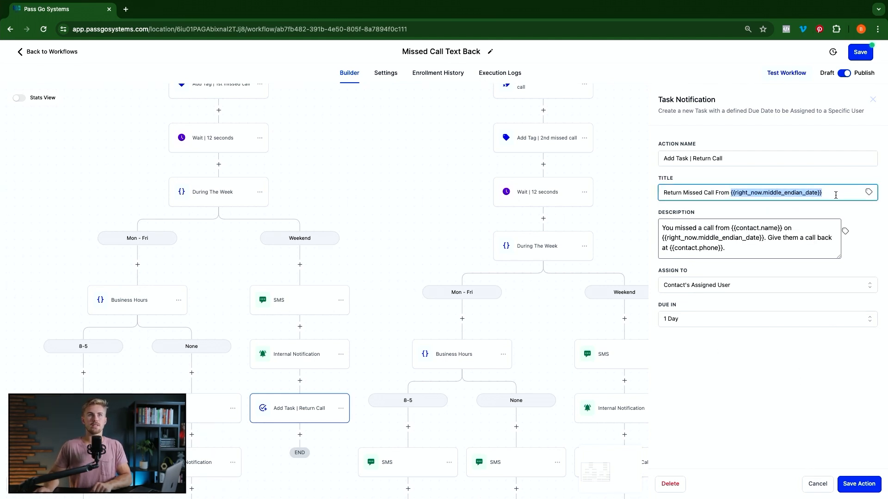
pyautogui.click(835, 195)
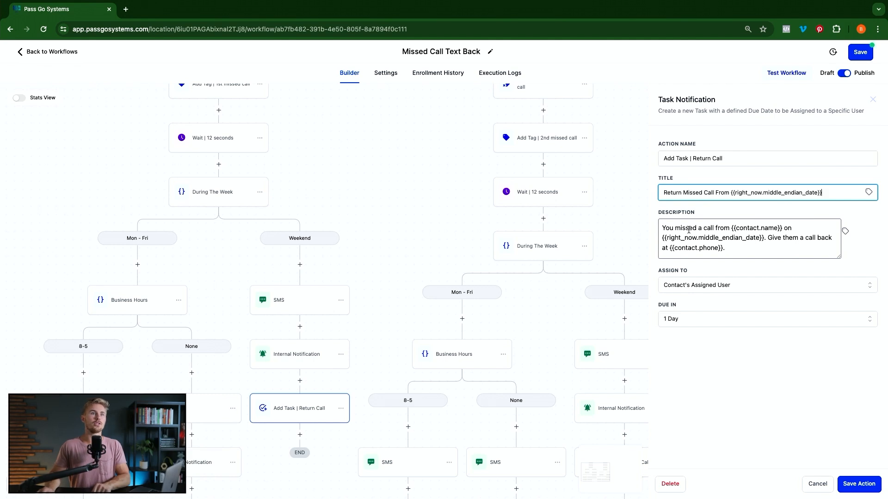
# Step: Review the Return Call task's description and its available due-in periods
pyautogui.moveTo(665, 228); pyautogui.dragTo(795, 236)
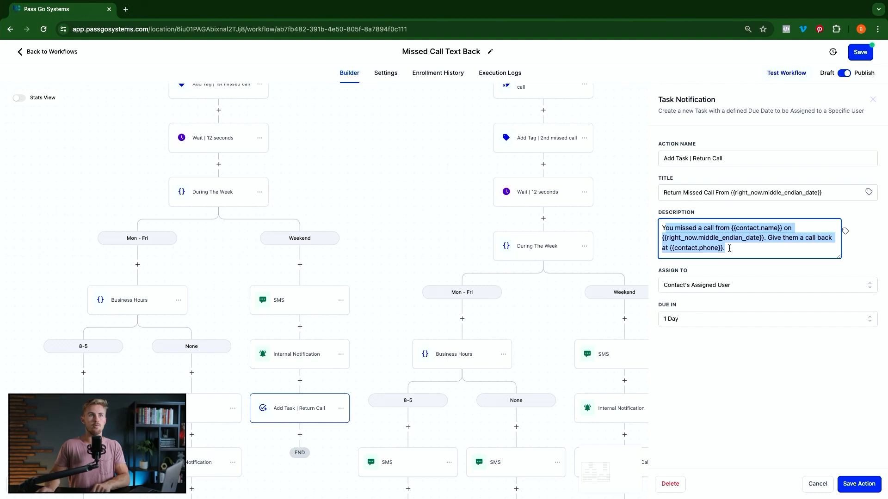
pyautogui.click(744, 251)
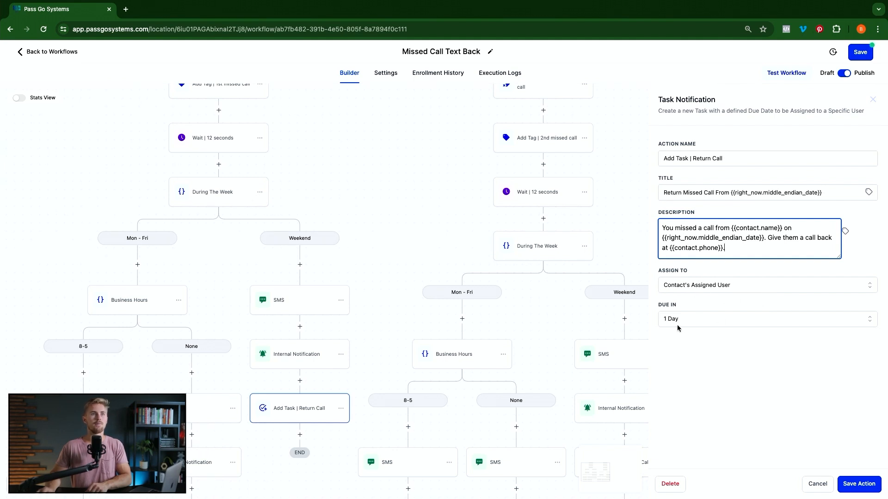
pyautogui.click(720, 323)
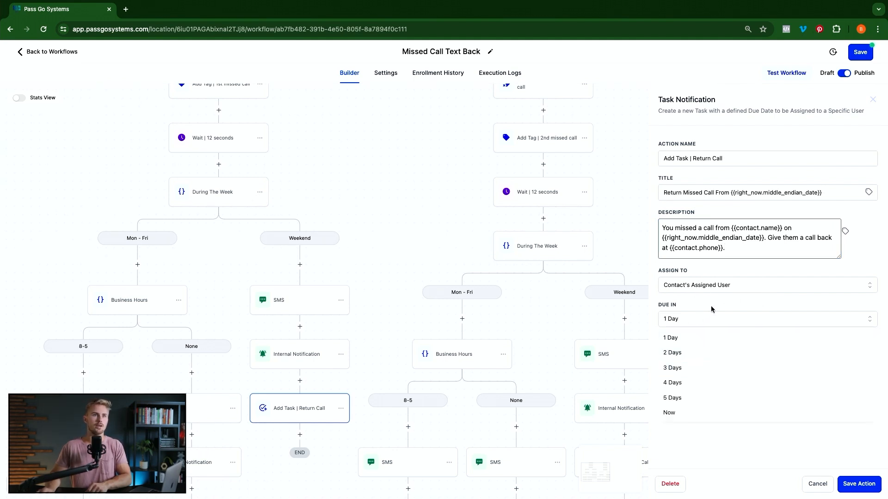
pyautogui.click(712, 310)
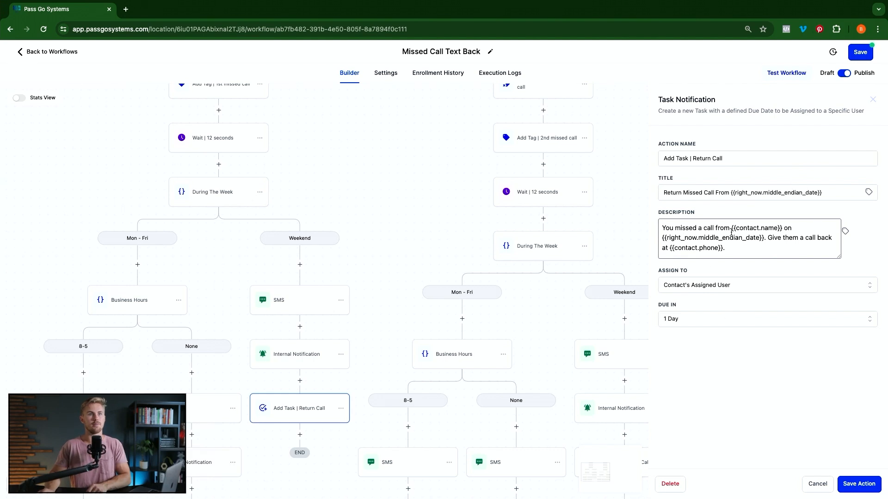
# Step: Save the Weekend branch's Return Call task and open the first missed call's Business Hours condition to examine its 8-5 branch
pyautogui.click(863, 485)
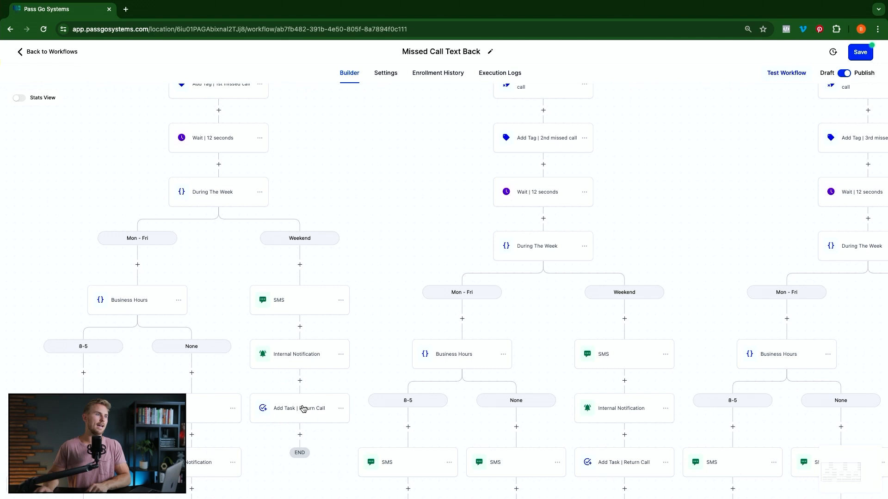
pyautogui.hscroll(-8, 299, 419)
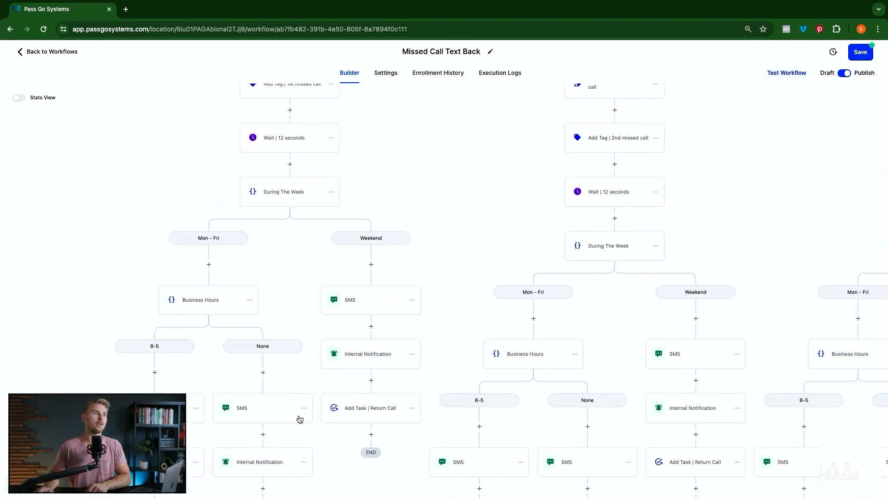
pyautogui.hscroll(-1, 299, 420)
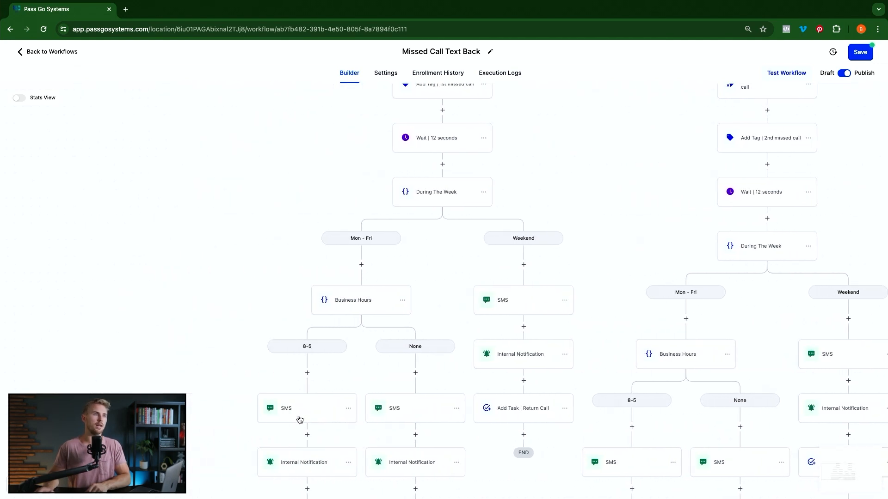
pyautogui.click(345, 302)
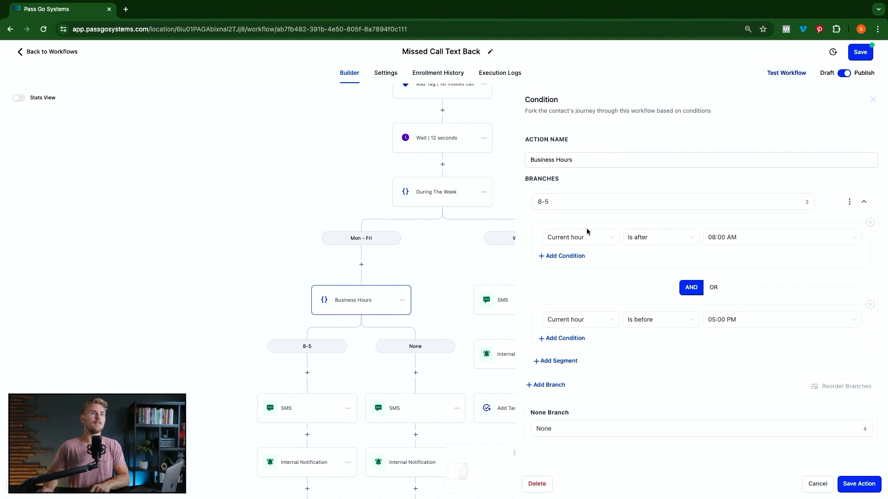
# Step: Add another branch to the Business Hours condition with the Date Time rule Current hour Is after 08:00 AM
pyautogui.click(555, 386)
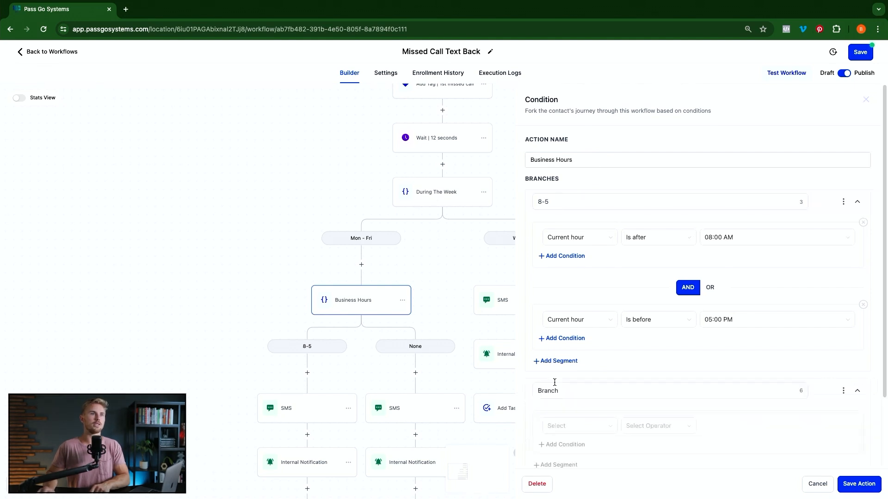
pyautogui.scroll(-1, 553, 406)
pyautogui.click(582, 409)
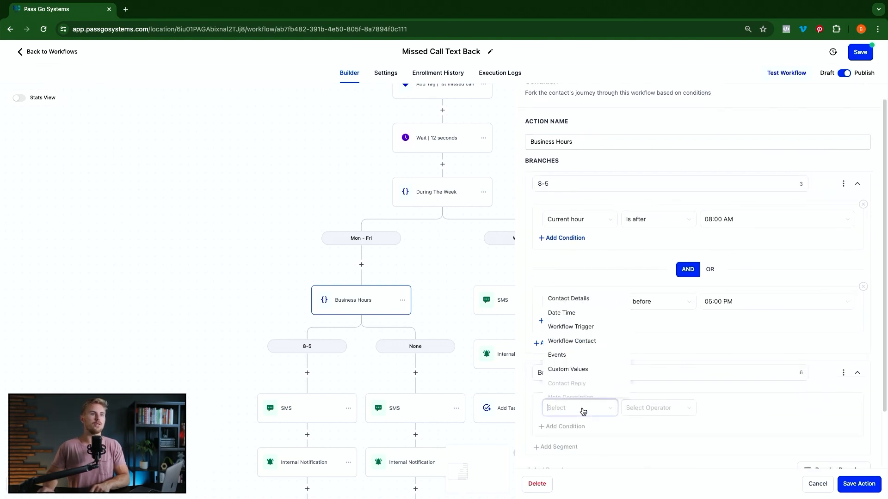
pyautogui.click(579, 314)
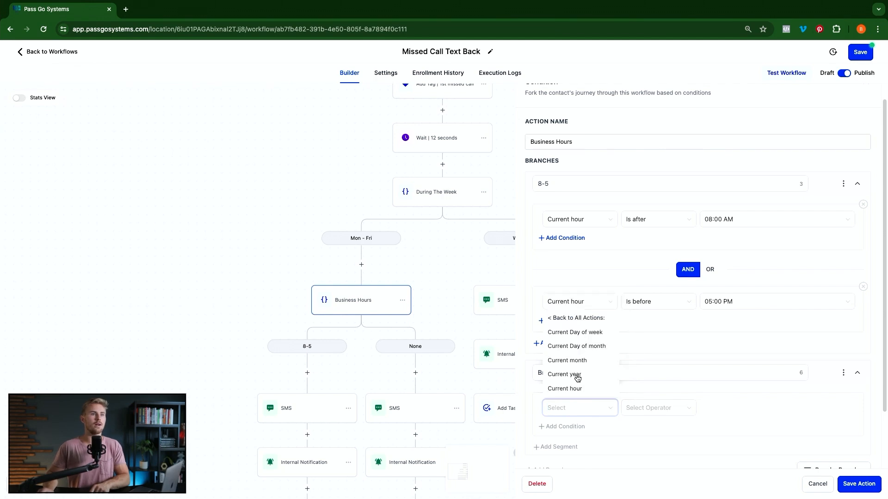
pyautogui.click(576, 390)
pyautogui.click(666, 392)
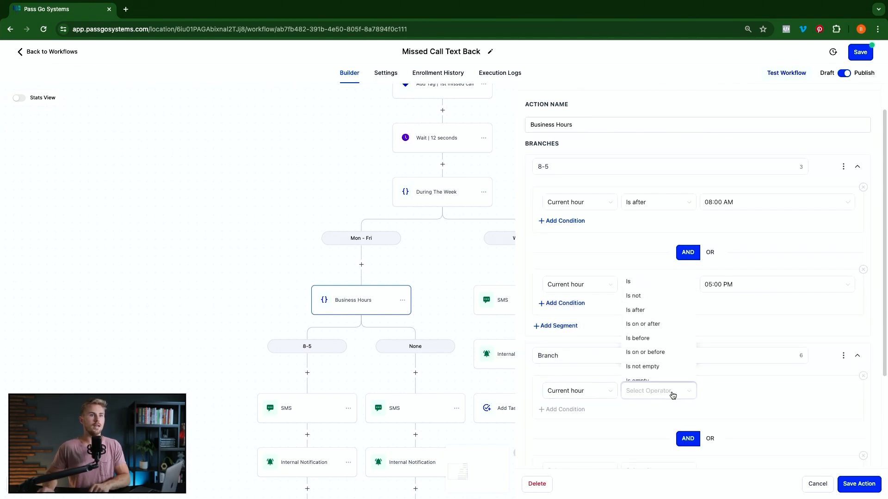
pyautogui.scroll(-1, 657, 356)
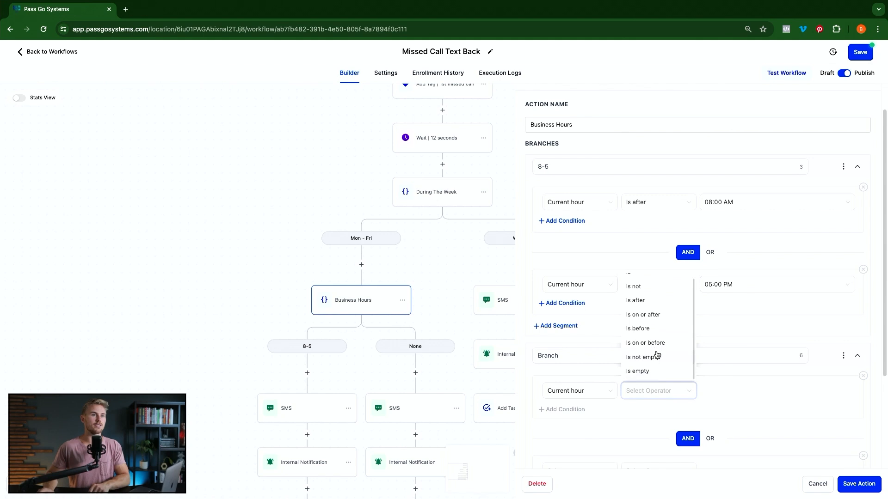
pyautogui.scroll(1, 656, 356)
pyautogui.click(645, 310)
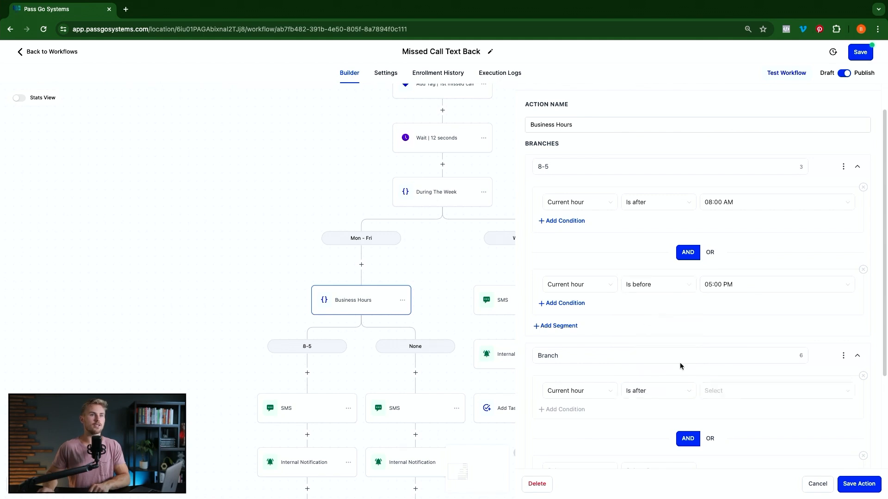
pyautogui.click(733, 393)
pyautogui.scroll(-2, 723, 344)
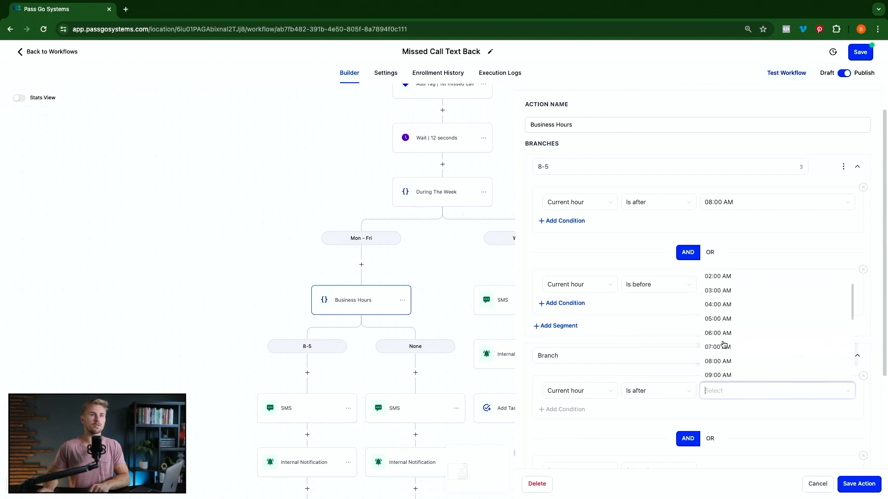
pyautogui.click(724, 363)
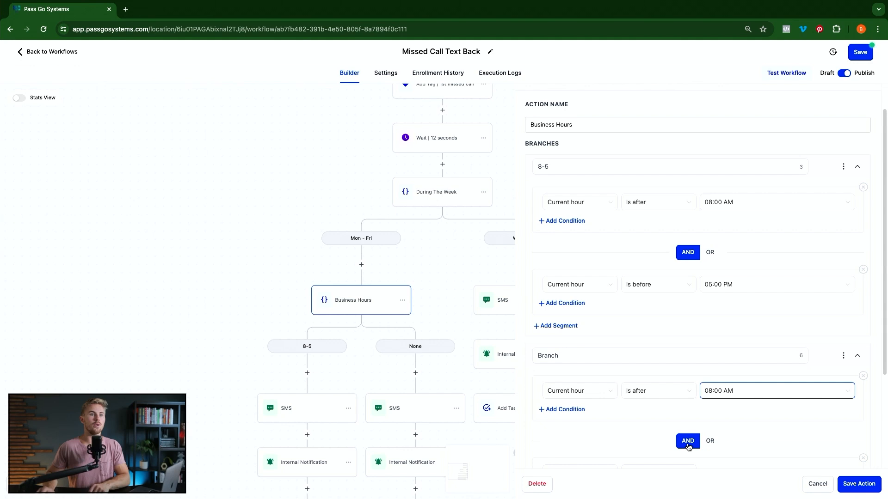
# Step: Complete the new branch's second AND segment with the Date Time rule Current hour Is before 05:00 PM
pyautogui.scroll(-2, 606, 422)
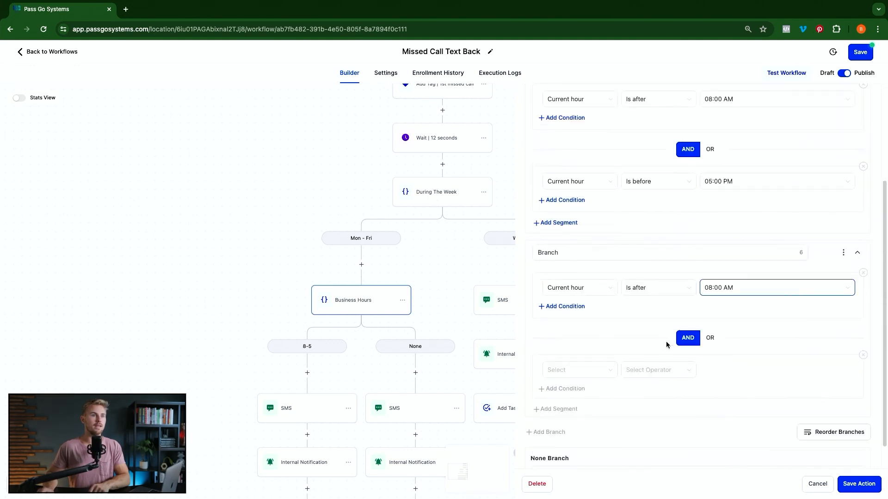
pyautogui.click(580, 370)
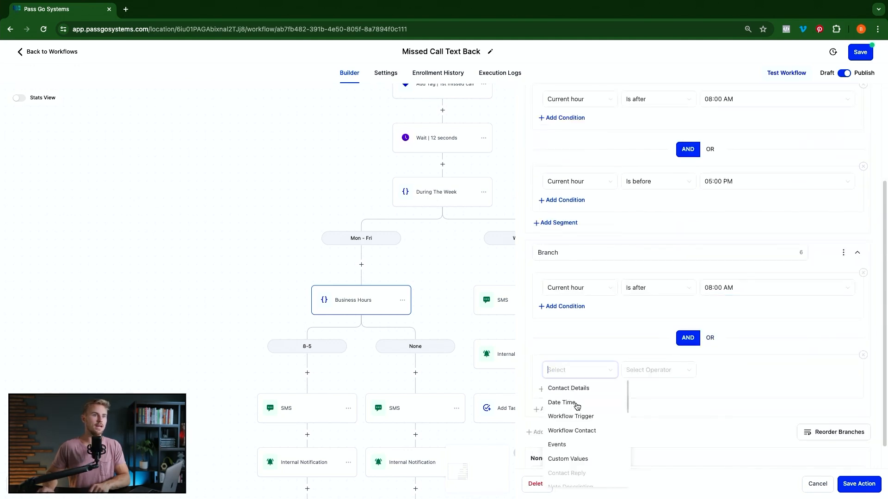
pyautogui.click(576, 404)
pyautogui.click(574, 458)
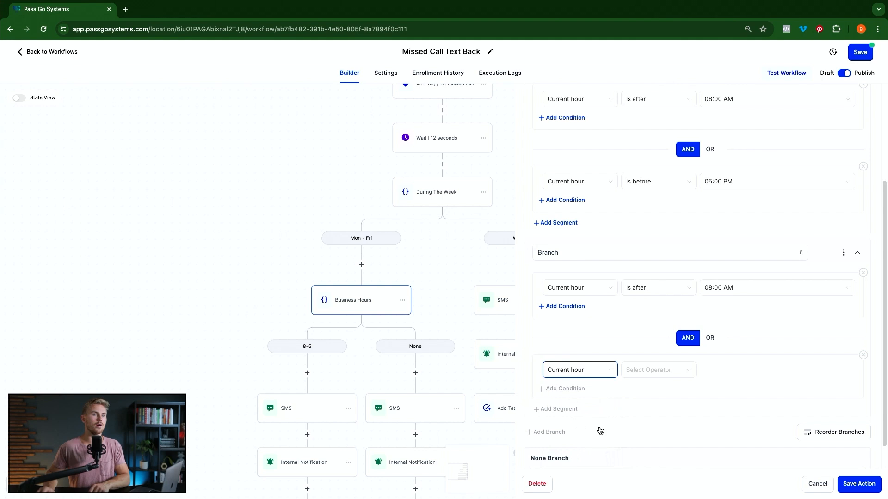
pyautogui.click(655, 370)
pyautogui.click(642, 437)
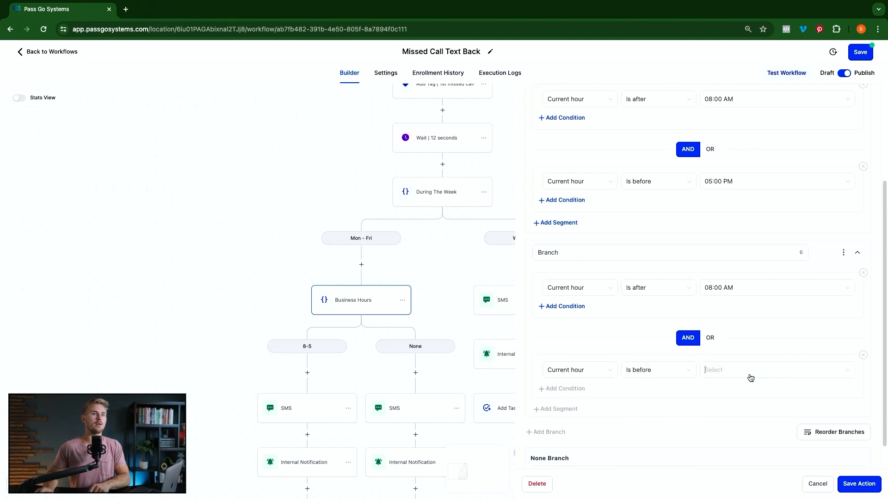
pyautogui.click(750, 375)
pyautogui.scroll(-5, 750, 413)
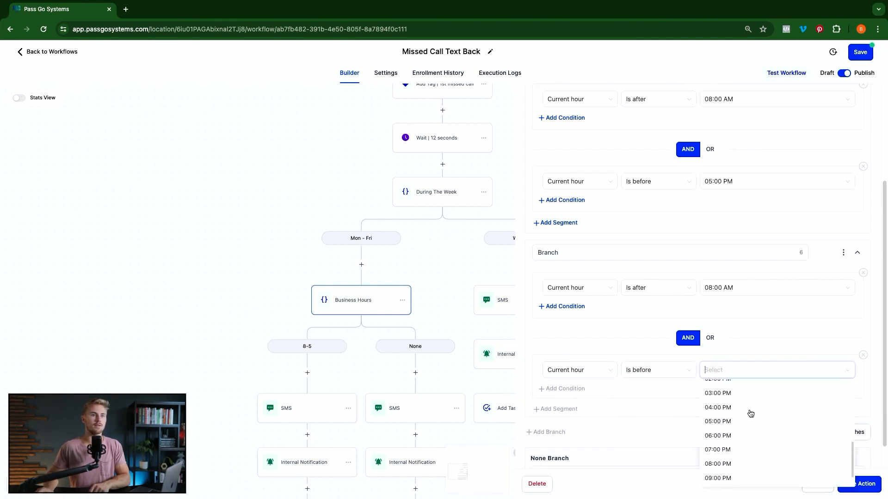
pyautogui.scroll(1, 750, 413)
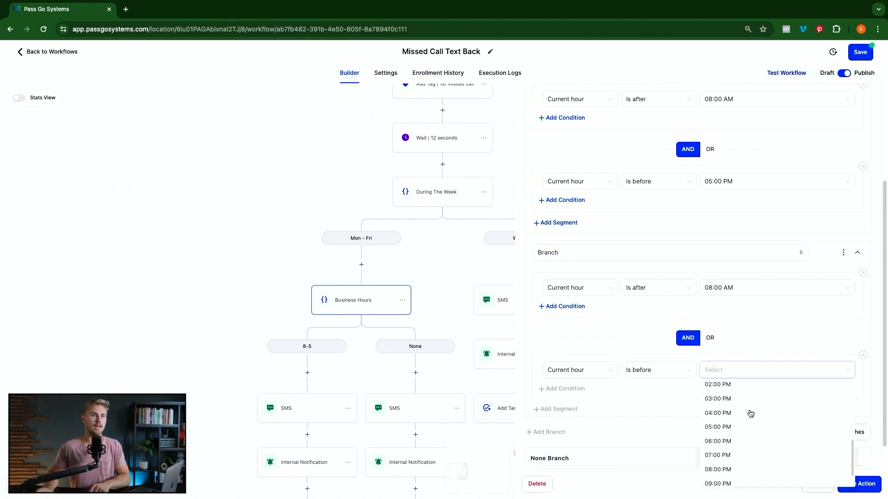
pyautogui.click(724, 434)
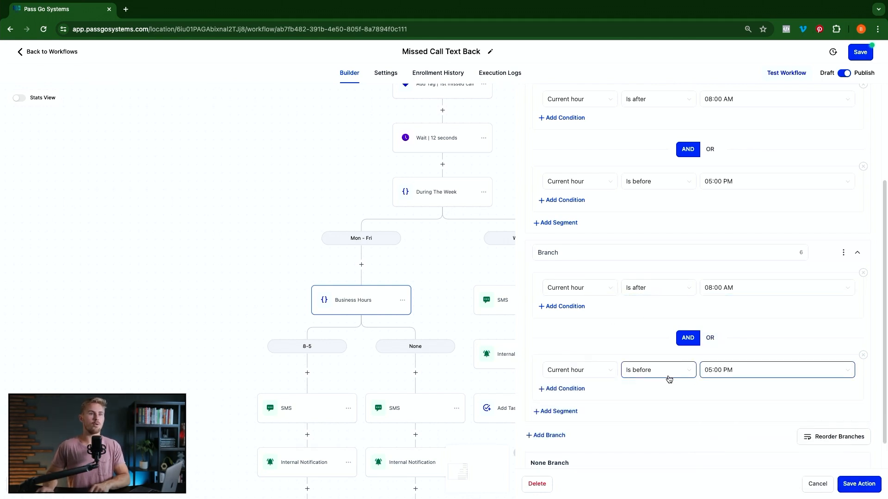
# Step: Delete the extra branch from the Business Hours condition and save the action
pyautogui.click(842, 253)
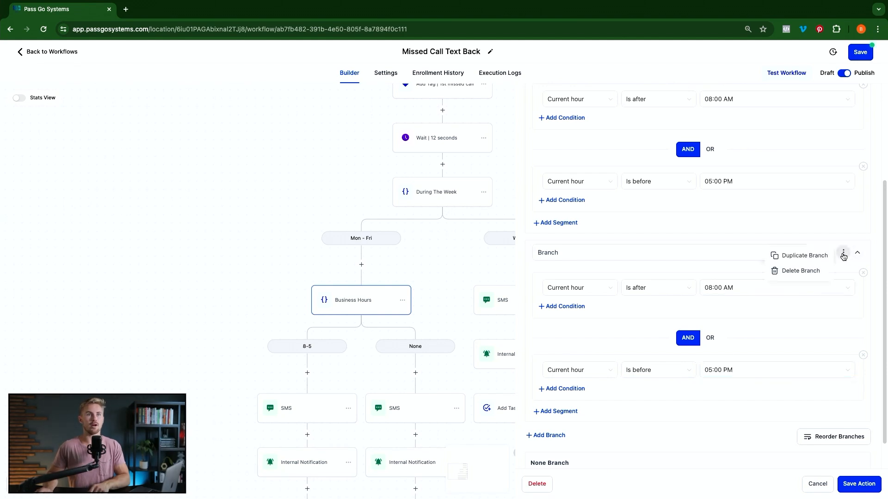
pyautogui.click(802, 270)
pyautogui.click(531, 295)
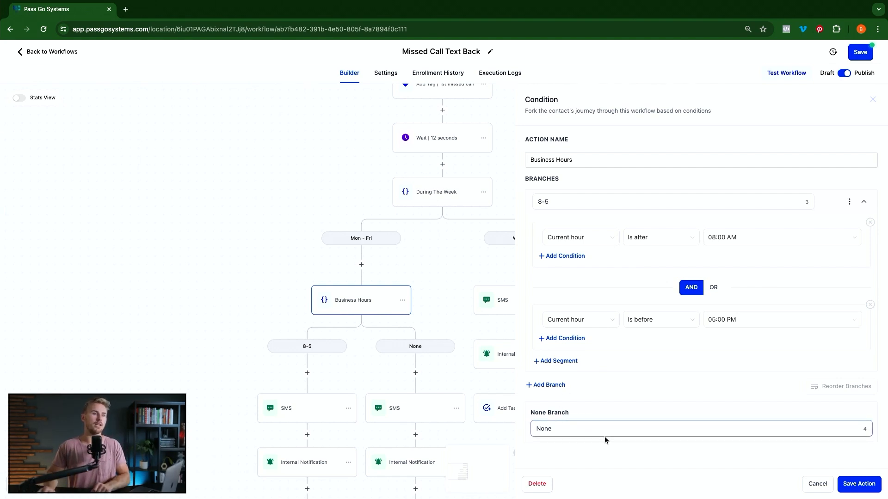
pyautogui.click(876, 485)
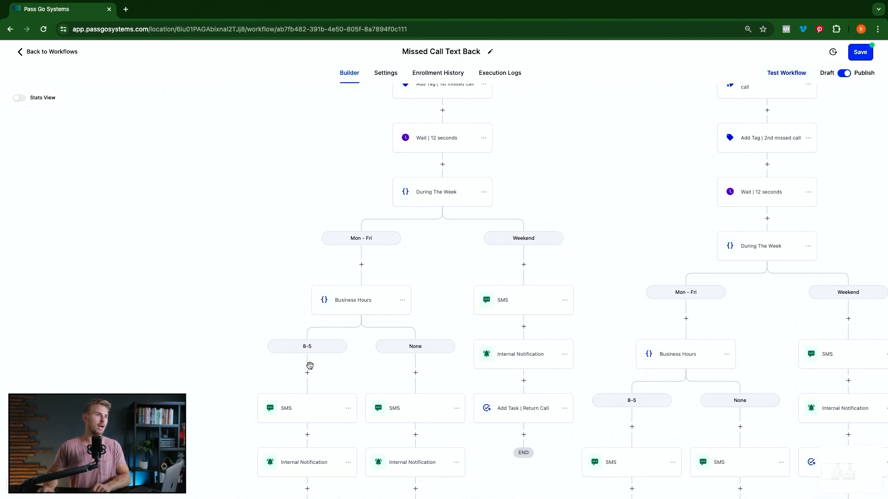
# Step: Review the after-hours SMS message in the None branch under Business Hours and save the action
pyautogui.scroll(-2, 424, 423)
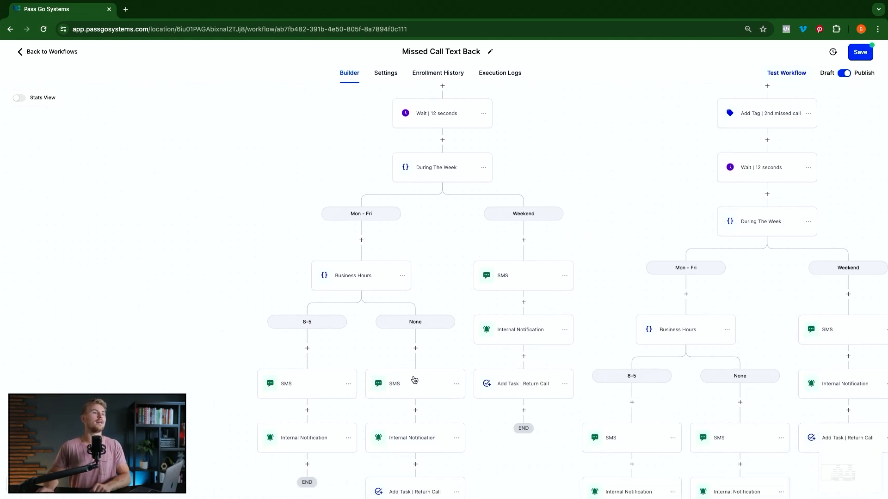
pyautogui.scroll(-1, 418, 376)
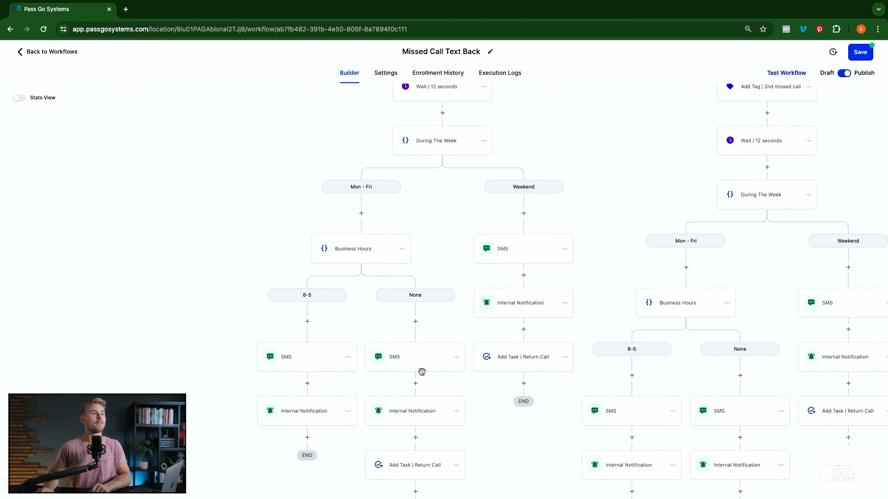
pyautogui.scroll(-1, 421, 371)
pyautogui.click(417, 354)
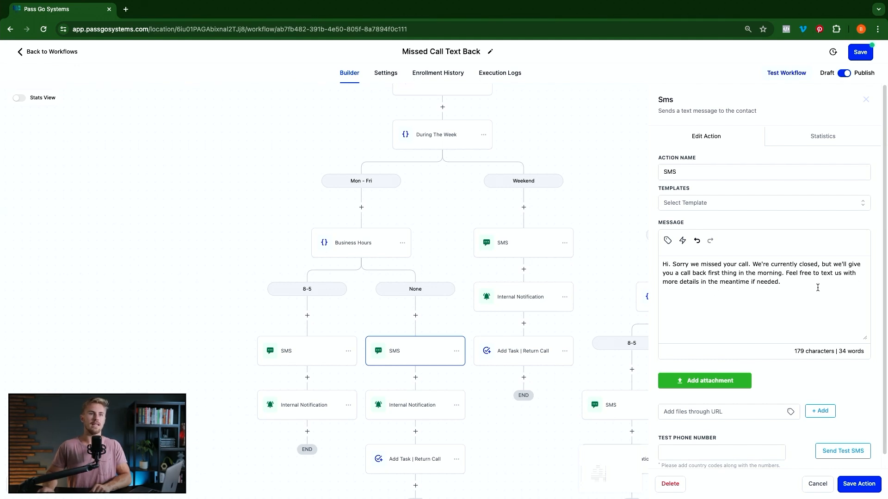
pyautogui.scroll(-1, 823, 323)
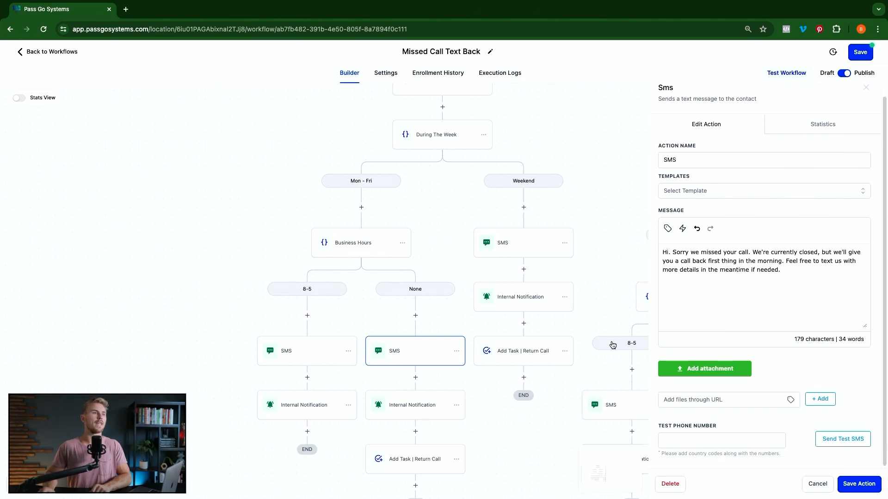
pyautogui.click(858, 486)
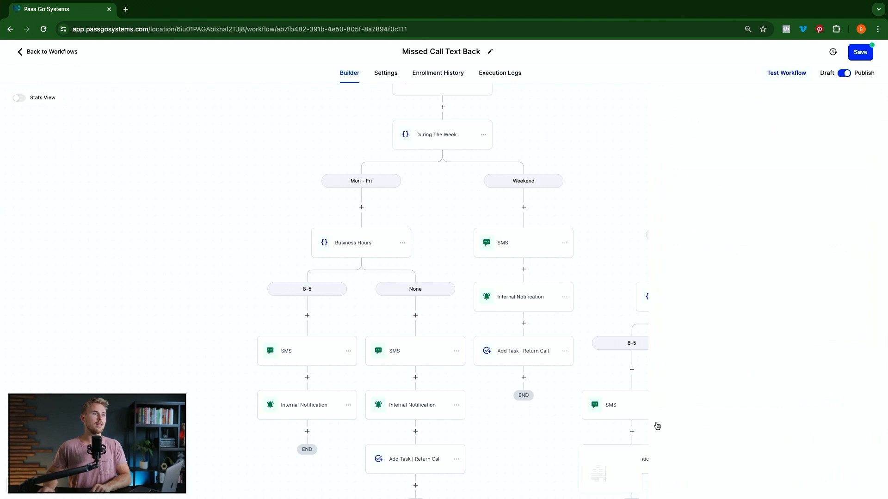
# Step: Review the None branch's Internal Notification and its Add Task | Return Call settings, saving each action
pyautogui.click(411, 408)
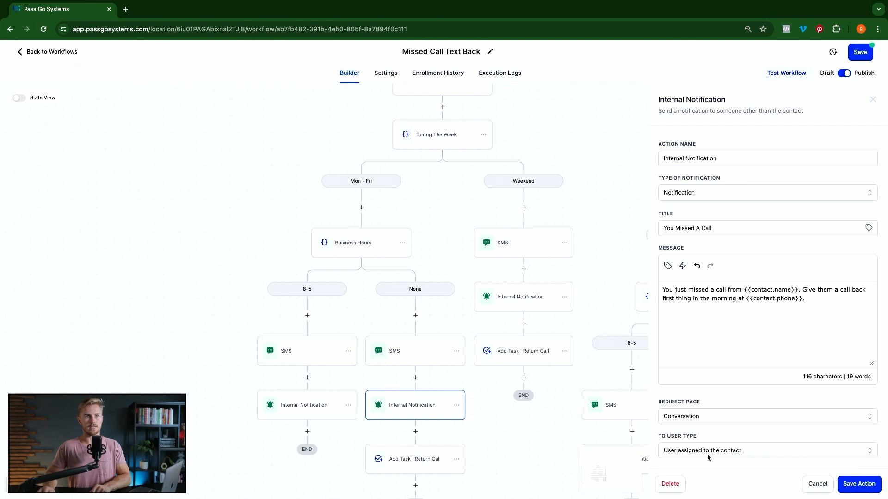
pyautogui.click(859, 484)
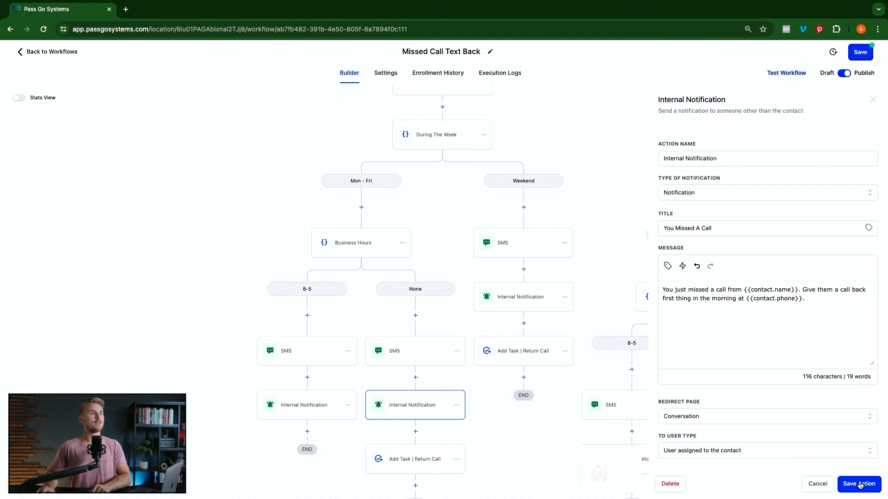
pyautogui.click(404, 467)
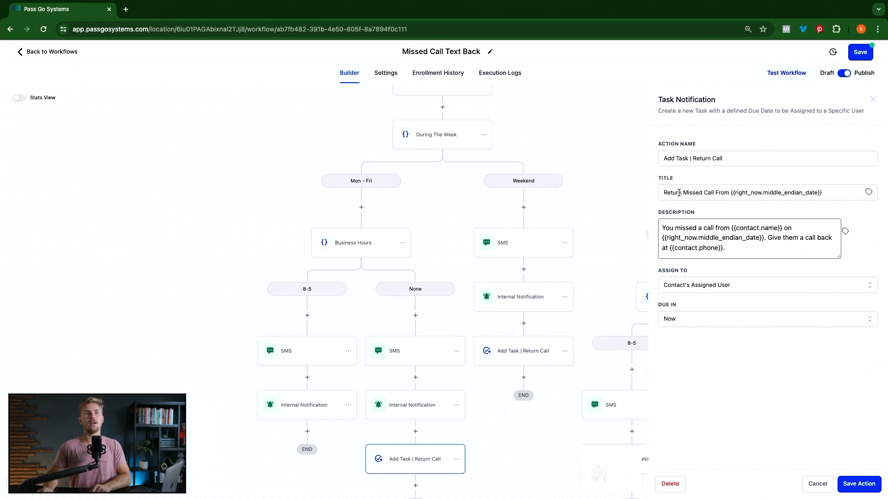
pyautogui.click(752, 194)
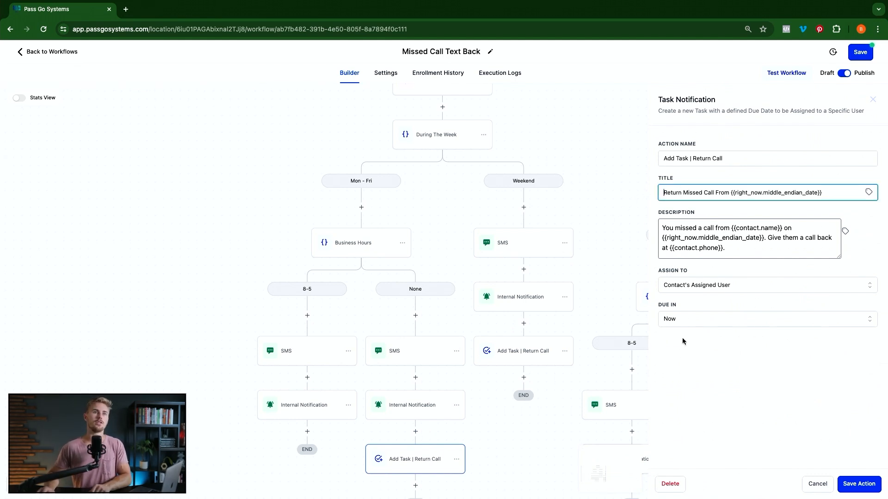
pyautogui.click(859, 484)
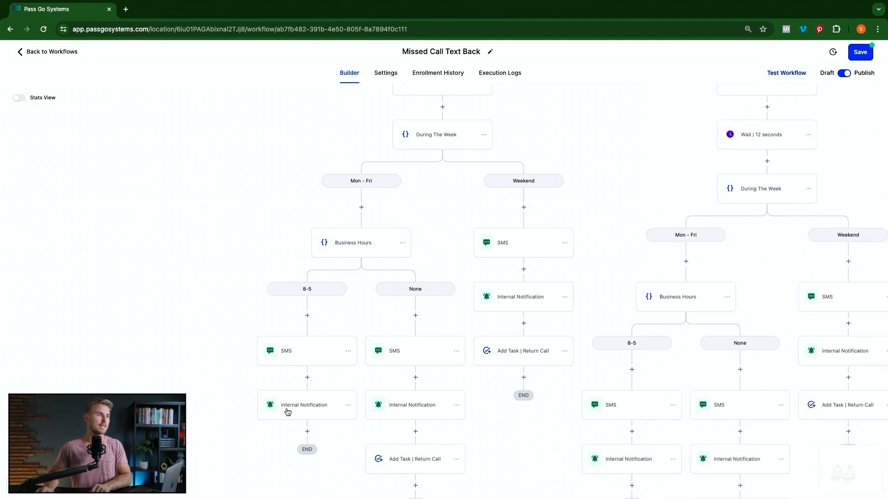
# Step: Open the 8-5 branch's SMS action and examine its message and the {{location.name}} placeholder
pyautogui.click(293, 362)
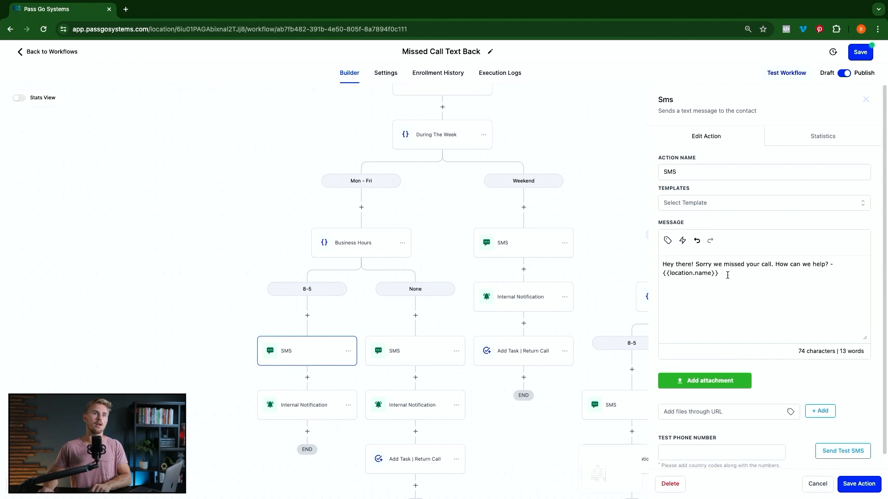
pyautogui.moveTo(727, 275); pyautogui.dragTo(663, 276)
pyautogui.click(660, 279)
pyautogui.moveTo(723, 274); pyautogui.dragTo(673, 276)
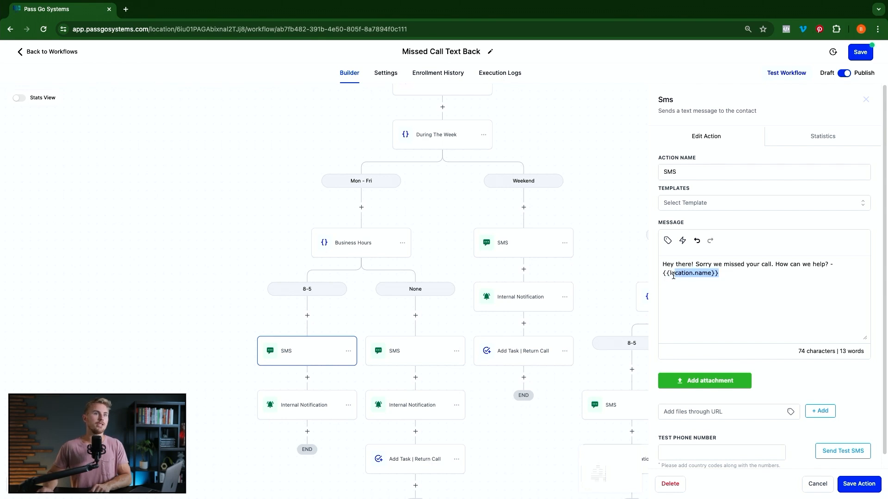
pyautogui.click(710, 286)
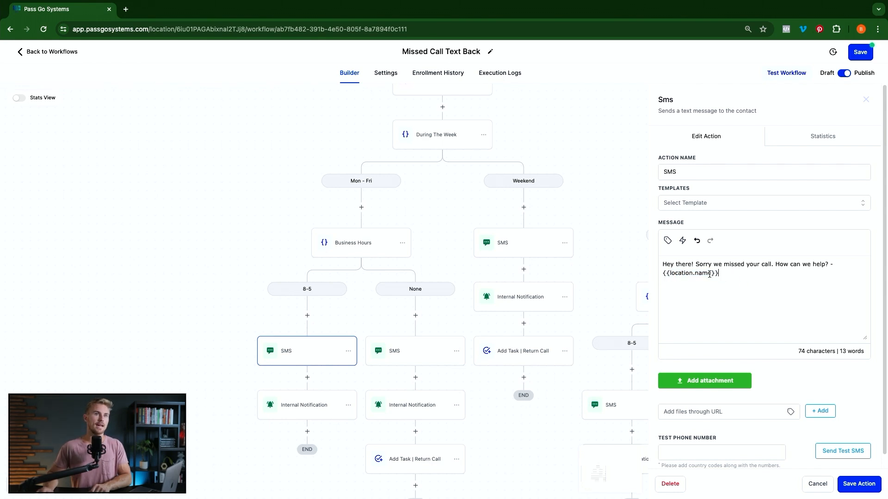
# Step: Save the 8-5 branch's SMS action, then review its Internal Notification's title, message and recipient settings and save that action
pyautogui.click(850, 485)
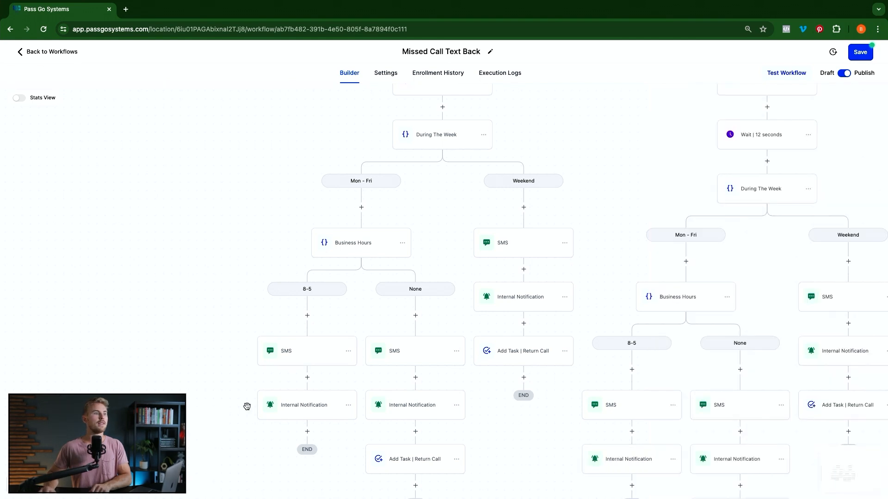
pyautogui.click(303, 407)
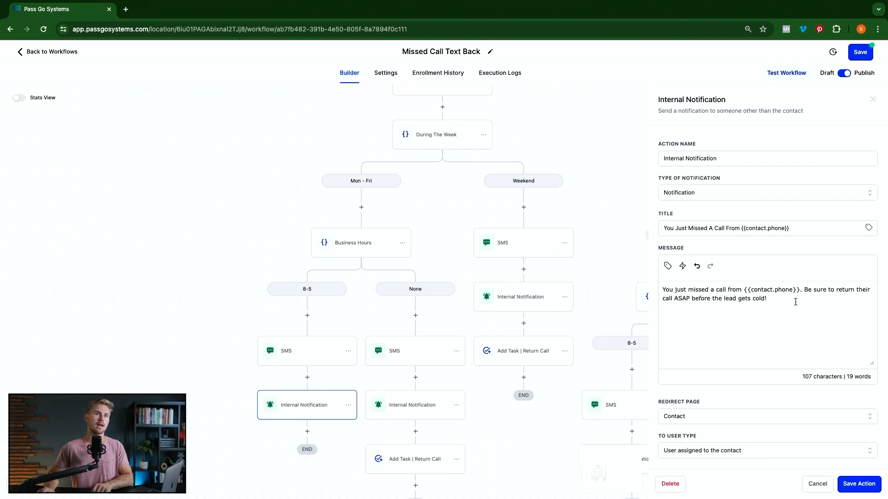
pyautogui.click(860, 485)
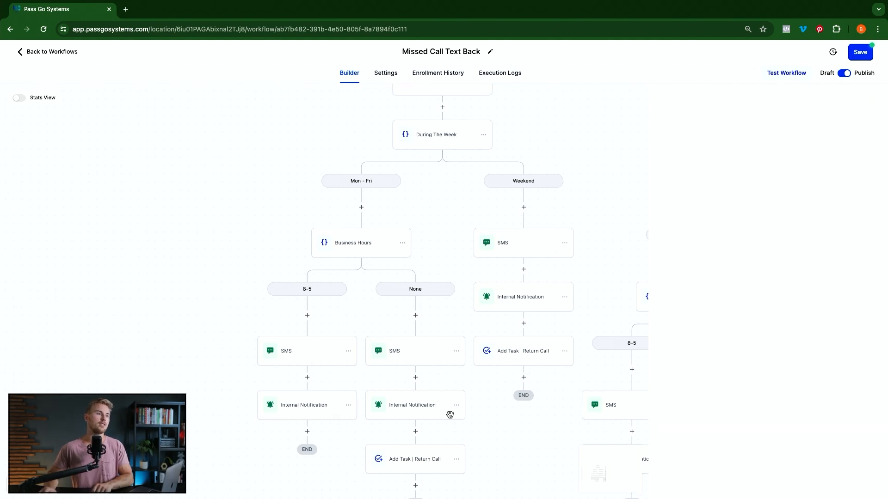
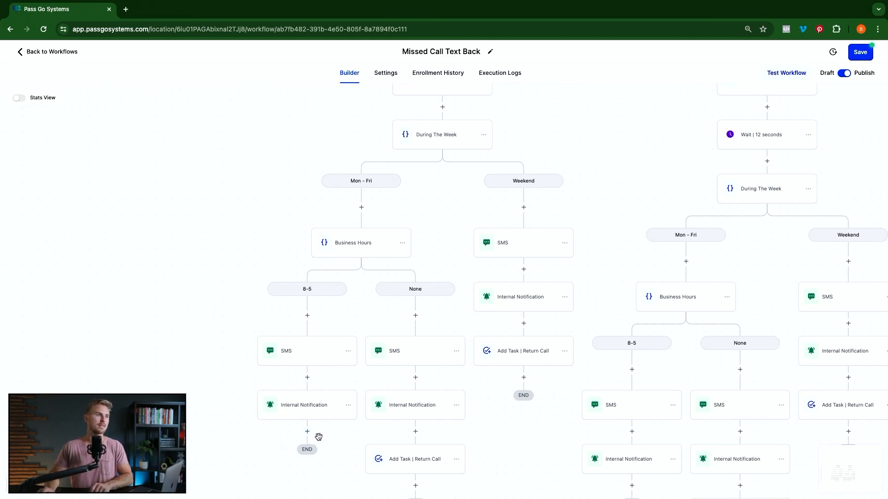
# Step: Trace the 1st Missed Call path from its tag and wait actions through the Mon - Fri, Weekend, 8-5 and None branches
pyautogui.scroll(-1, 467, 393)
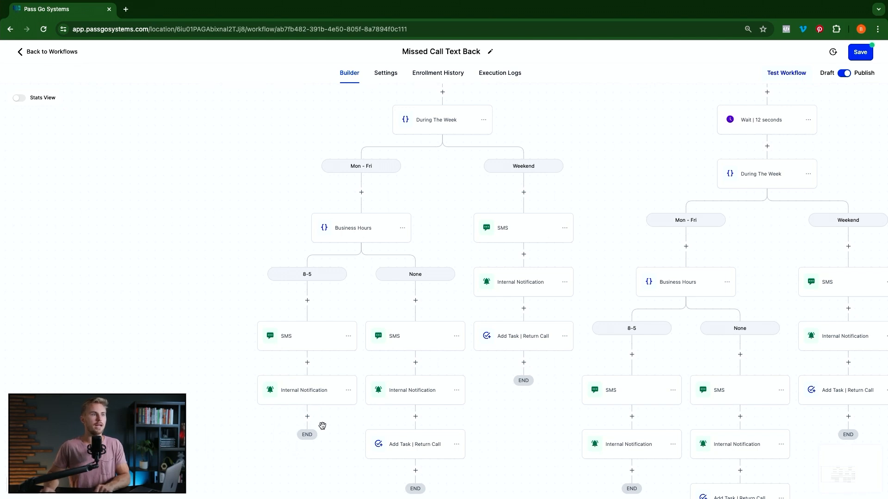
pyautogui.scroll(-1, 324, 414)
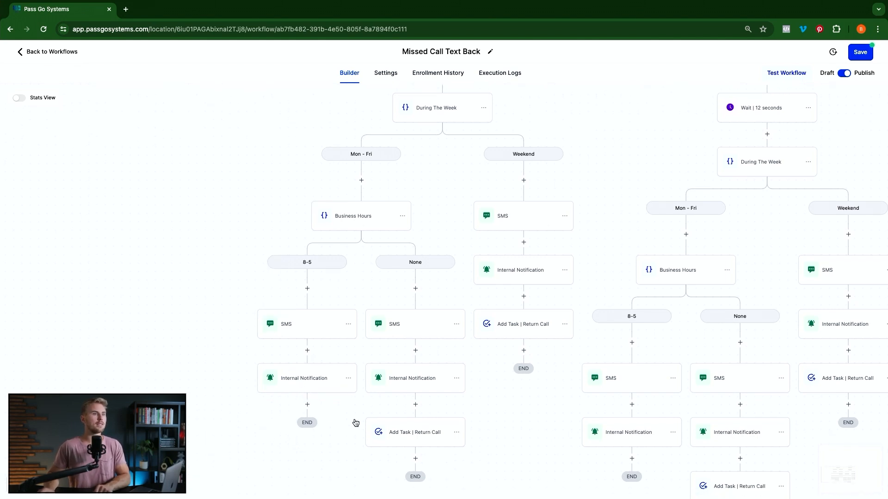
pyautogui.scroll(5, 433, 411)
pyautogui.scroll(3, 435, 410)
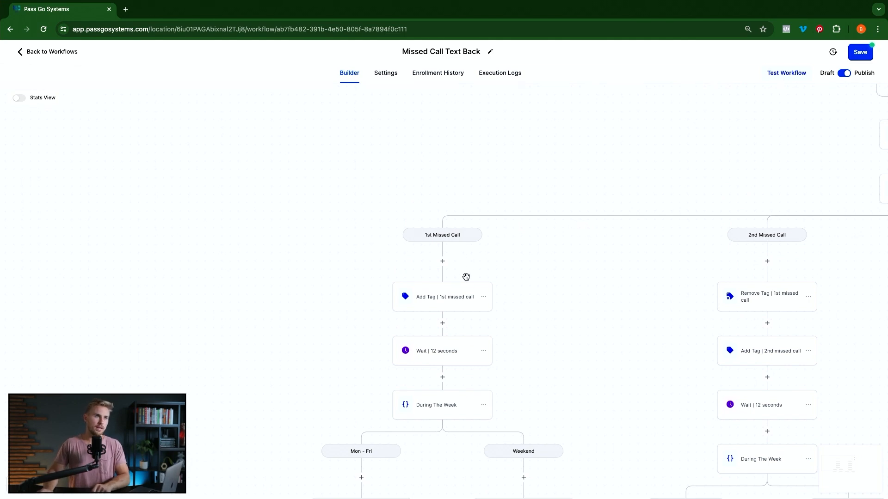
pyautogui.scroll(-2, 458, 295)
pyautogui.scroll(-1, 486, 307)
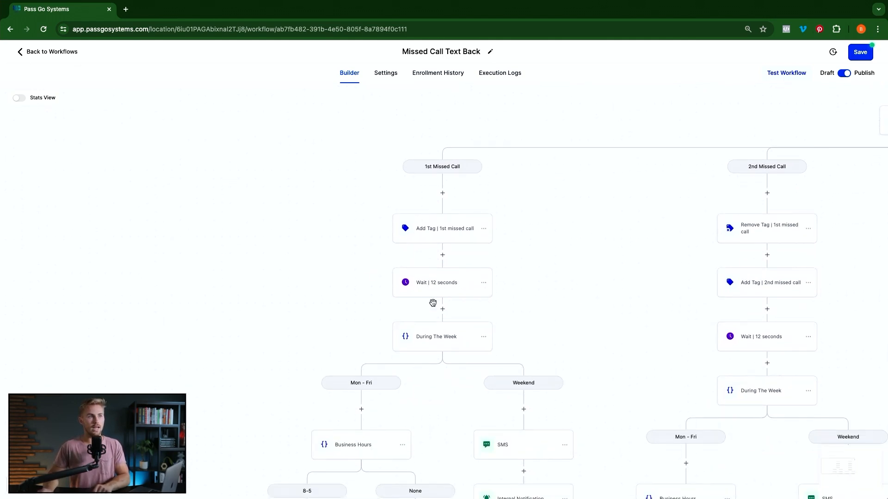
pyautogui.scroll(-1, 432, 304)
pyautogui.scroll(-3, 433, 303)
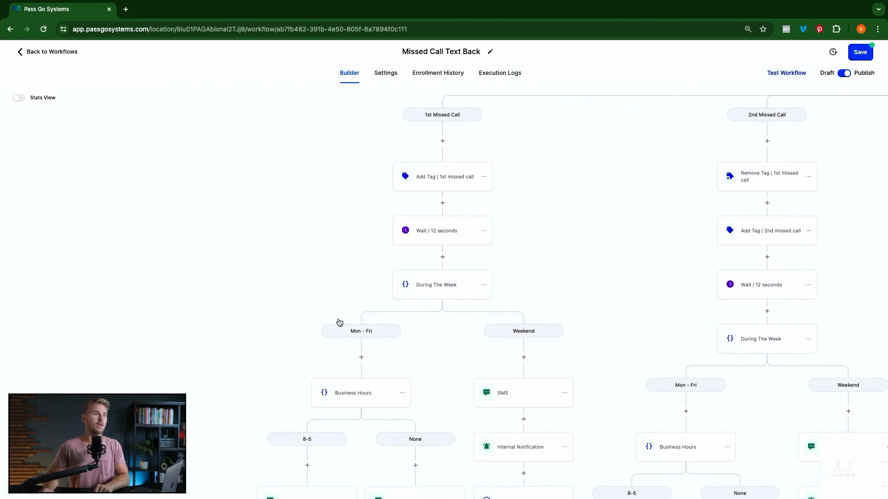
pyautogui.scroll(-5, 585, 354)
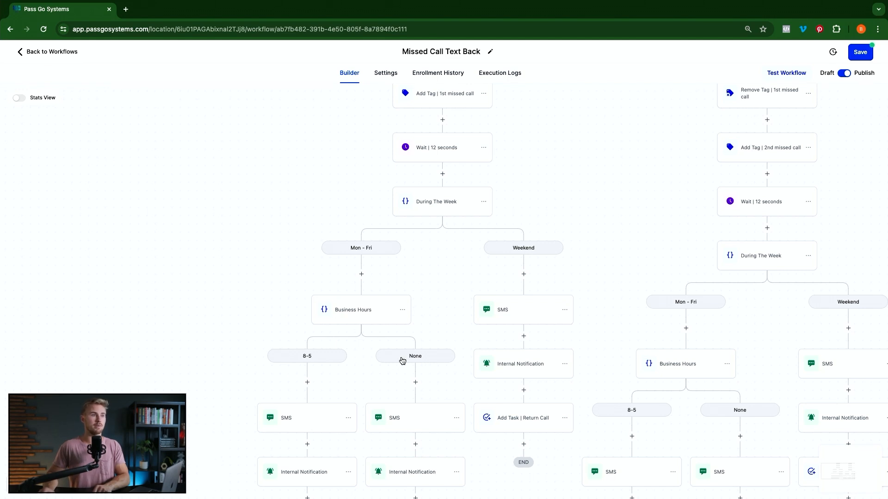
pyautogui.scroll(-3, 402, 358)
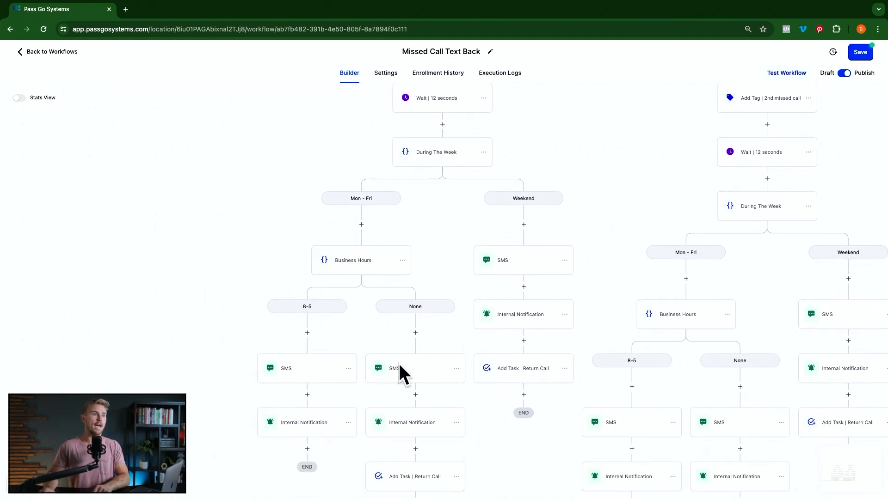
pyautogui.scroll(-1, 398, 364)
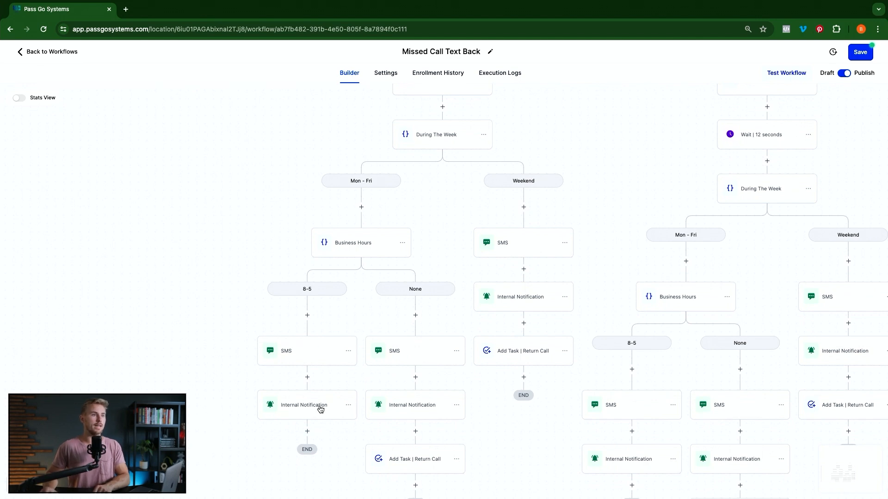
pyautogui.scroll(-5, 366, 406)
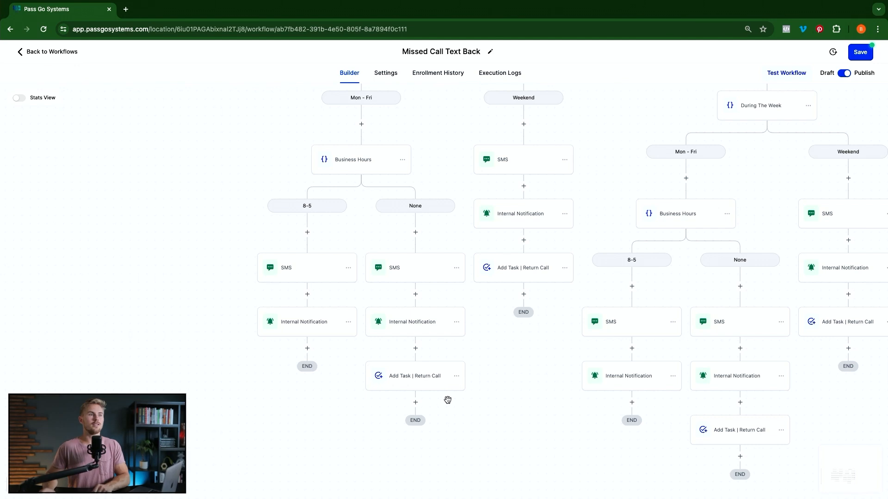
# Step: Compare the tag and wait actions across the 1st, 2nd, 3rd and 4th Missed Call branches
pyautogui.scroll(15, 448, 400)
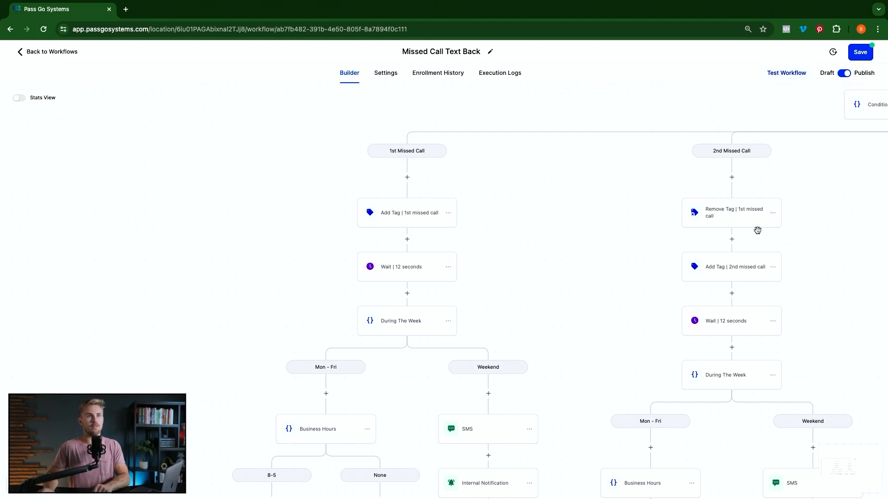
pyautogui.hscroll(3, 547, 222)
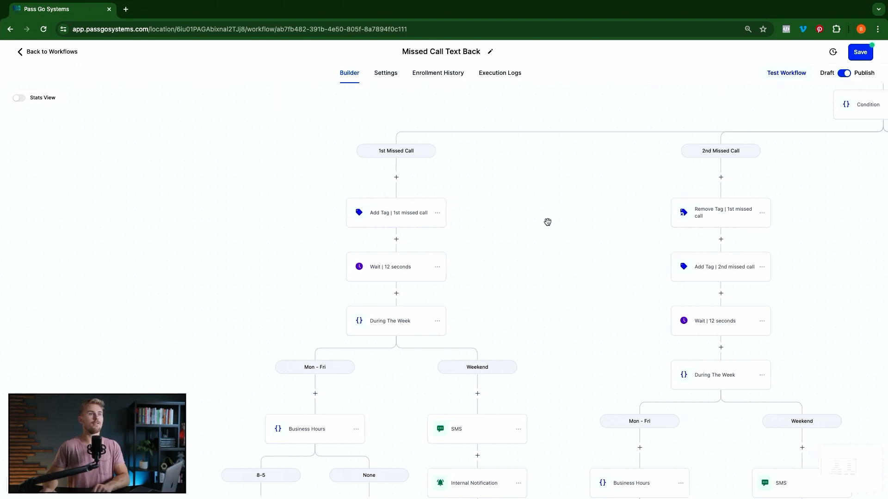
pyautogui.hscroll(2, 547, 223)
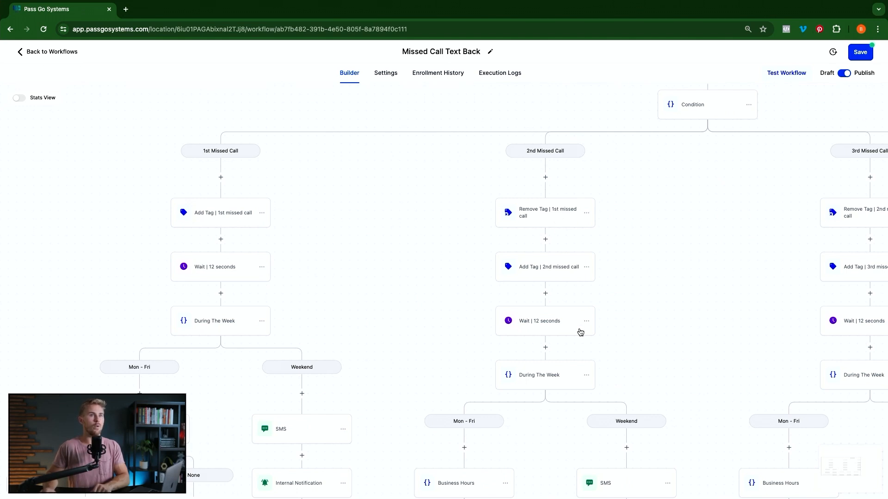
pyautogui.hscroll(3, 581, 333)
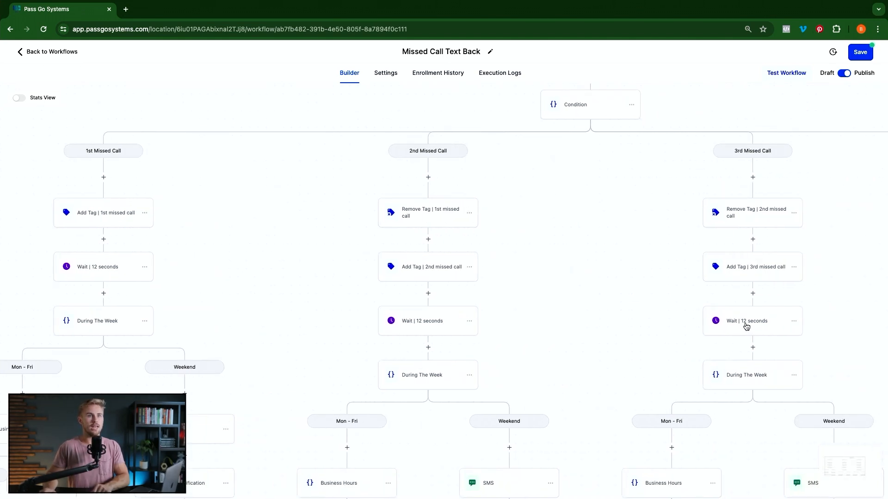
pyautogui.hscroll(7, 731, 319)
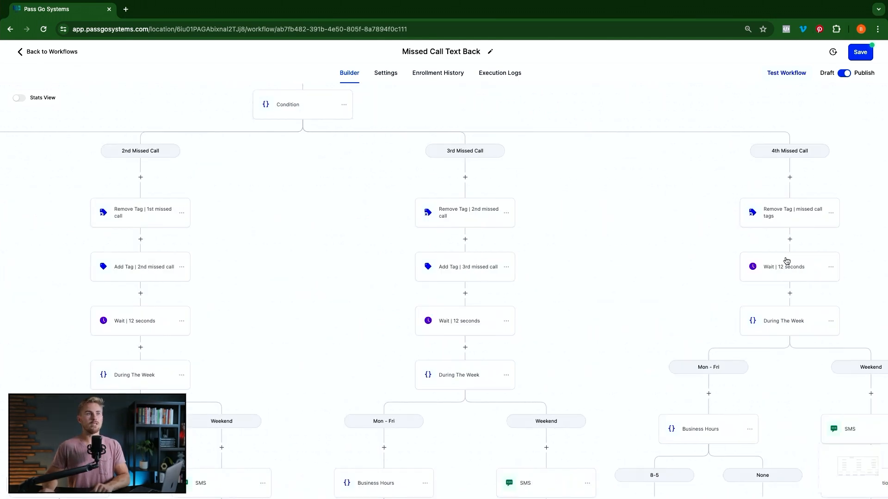
pyautogui.hscroll(-8, 541, 260)
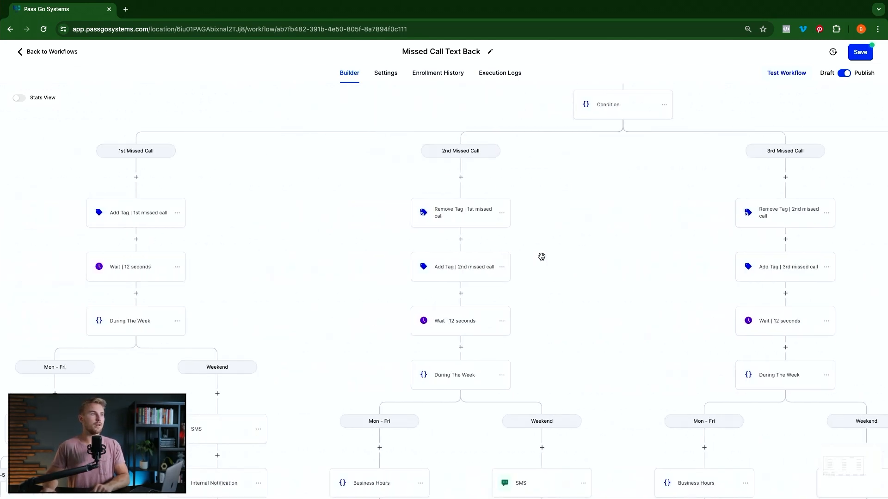
pyautogui.hscroll(-7, 542, 257)
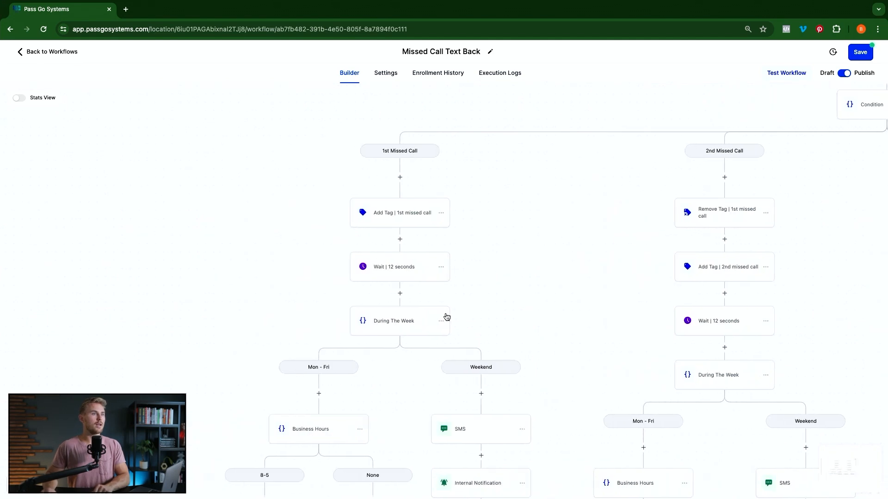
pyautogui.click(441, 322)
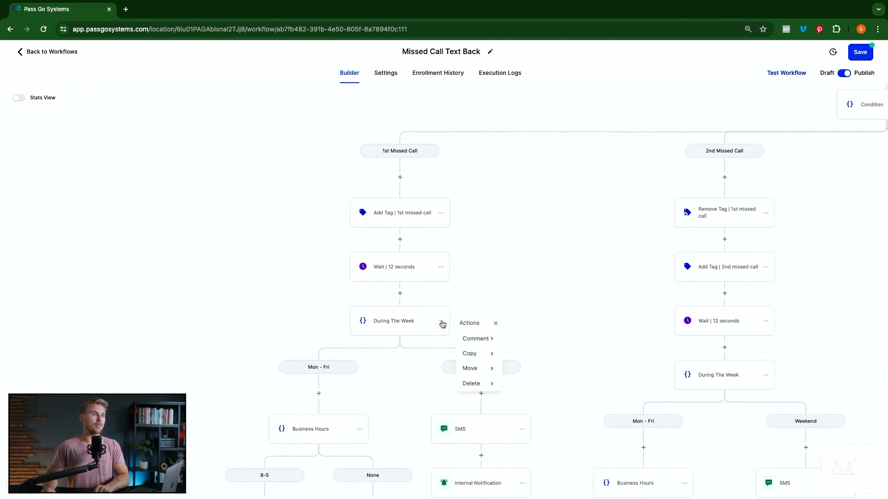
pyautogui.click(468, 354)
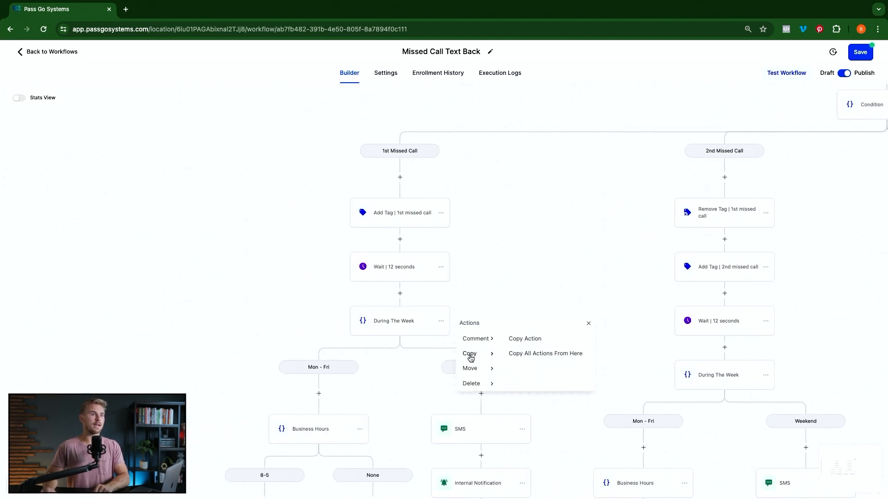
pyautogui.click(544, 355)
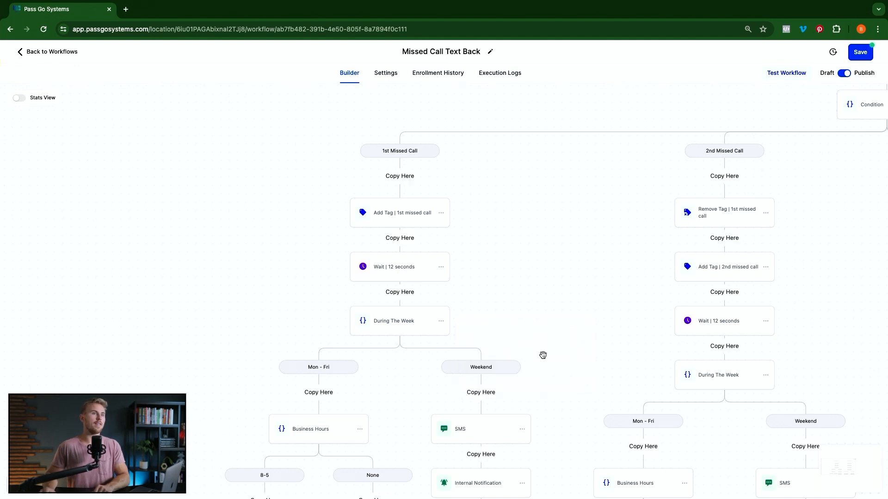
pyautogui.hscroll(5, 478, 268)
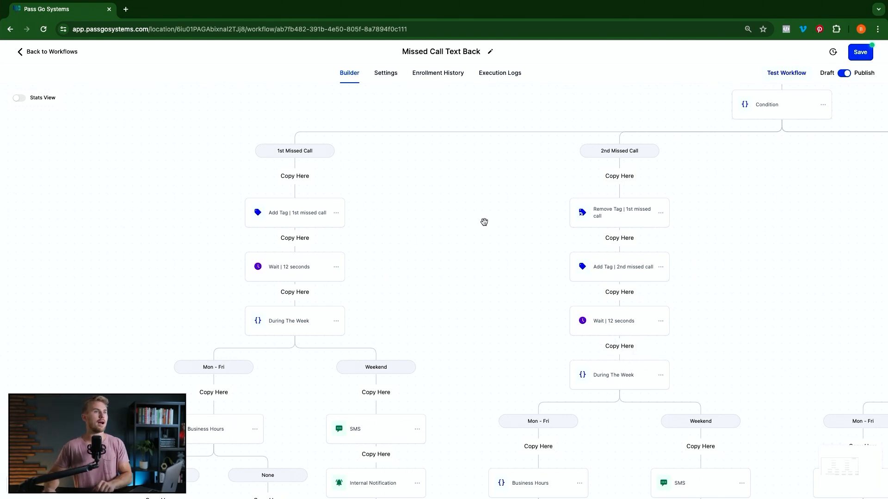
pyautogui.click(481, 222)
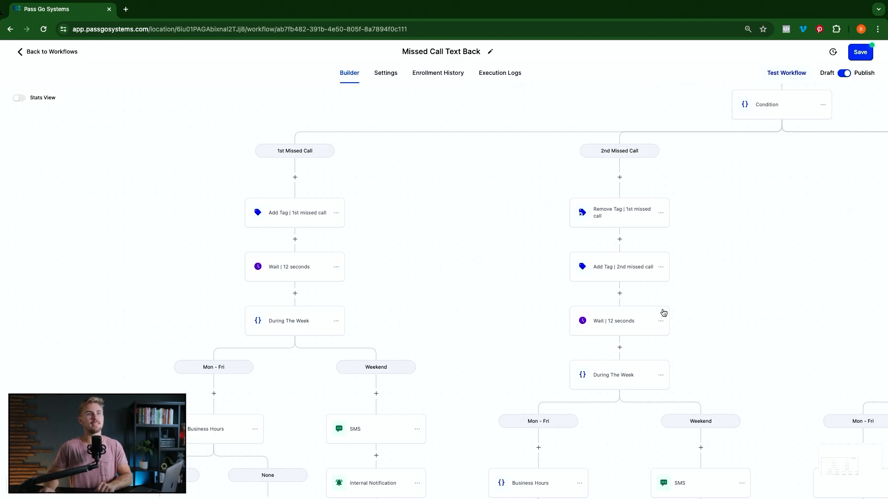
# Step: Examine where the During The Week condition sits in the 2nd, 3rd and 4th Missed Call branches
pyautogui.hscroll(5, 615, 337)
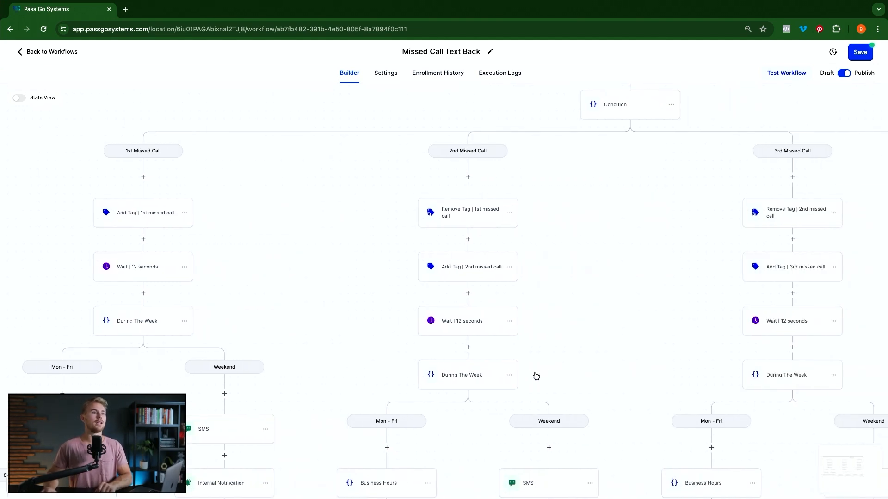
pyautogui.hscroll(10, 740, 371)
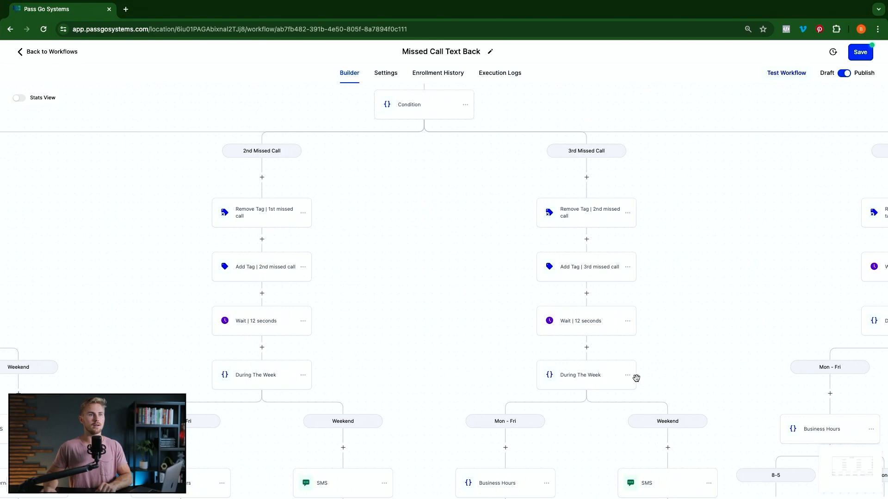
pyautogui.hscroll(2, 751, 333)
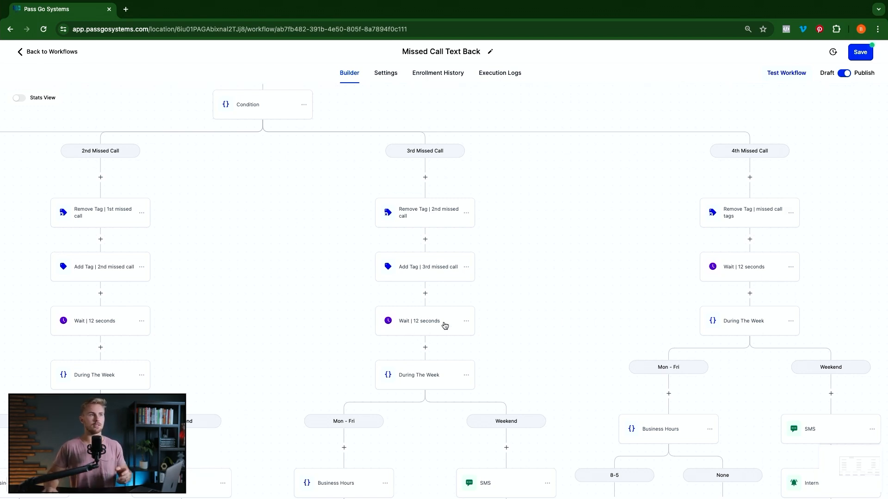
pyautogui.hscroll(-10, 451, 326)
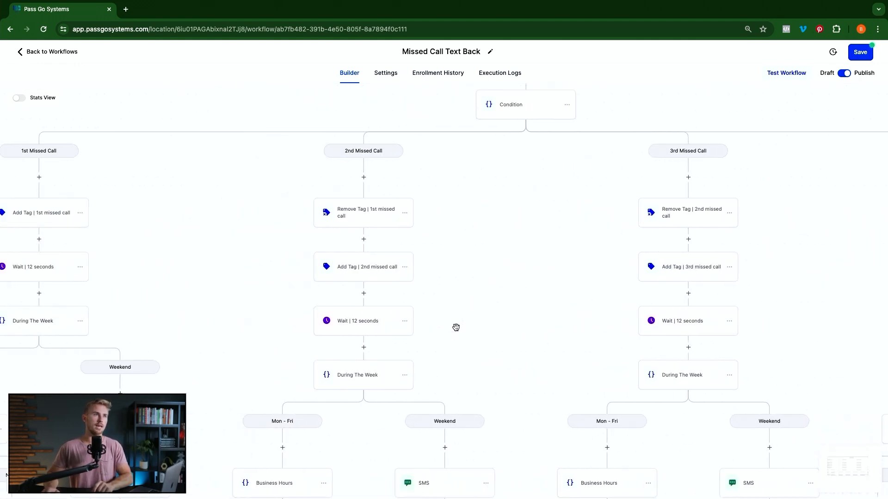
# Step: Review the SMS message in the 2nd Missed Call path's Weekend branch and save that action
pyautogui.hscroll(-3, 456, 327)
pyautogui.scroll(-8, 456, 329)
pyautogui.scroll(8, 457, 330)
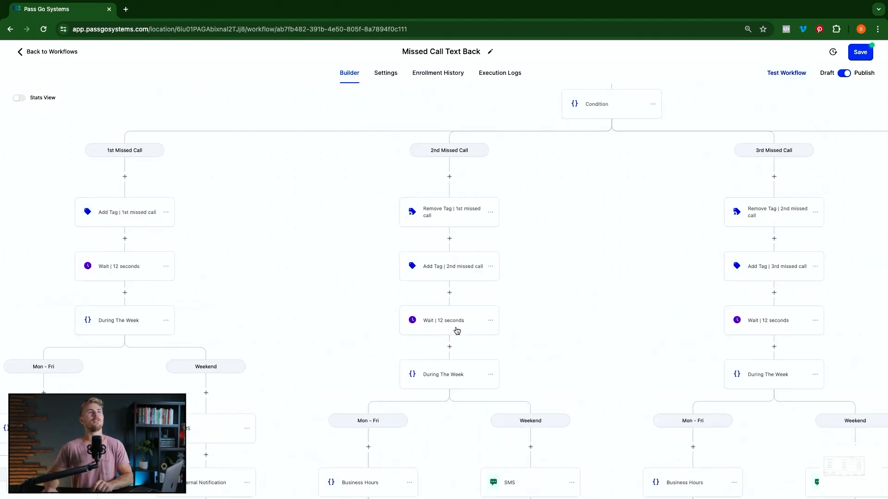
pyautogui.scroll(1, 474, 228)
pyautogui.scroll(-8, 468, 276)
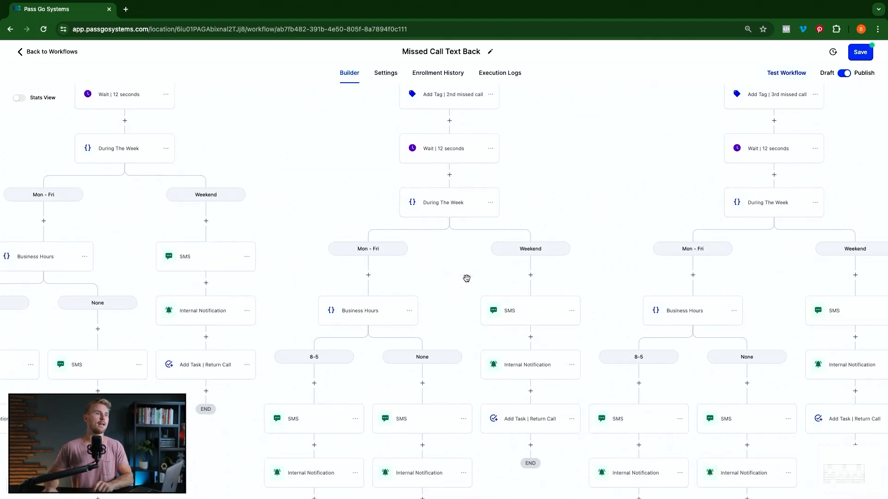
pyautogui.scroll(-2, 466, 278)
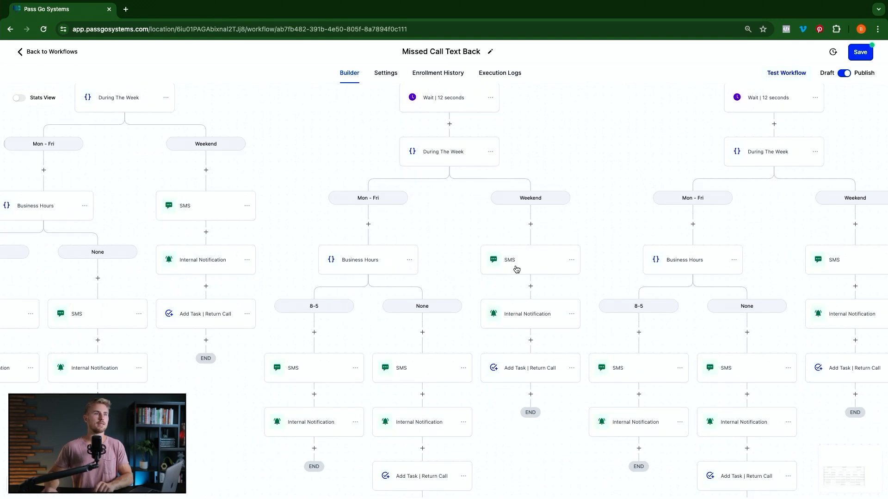
pyautogui.click(516, 270)
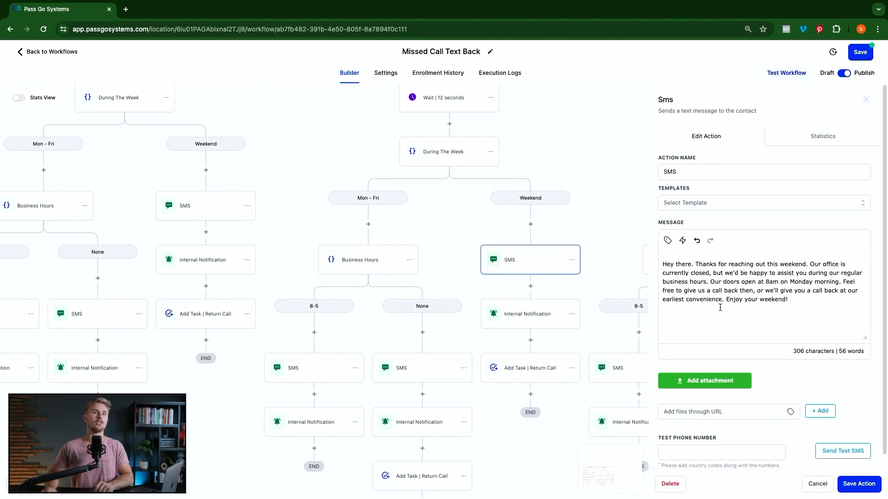
pyautogui.click(861, 484)
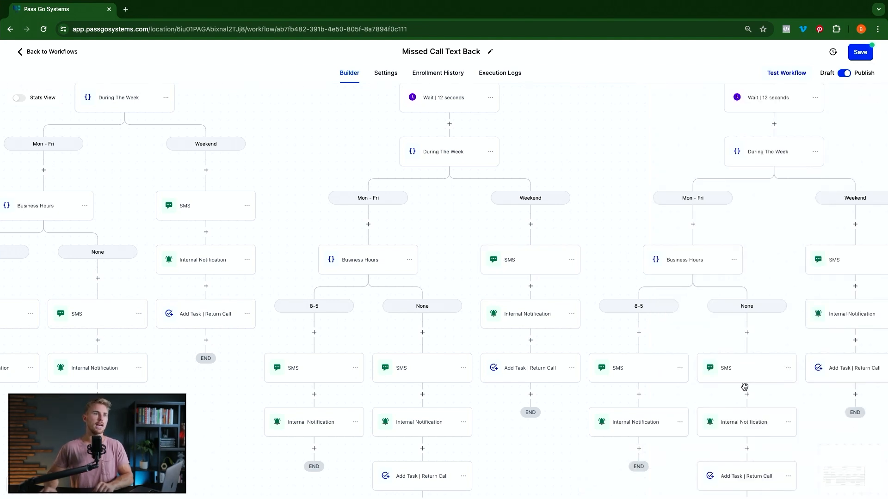
# Step: Review and save the Internal Notification and Add Task | Return Call actions in the 2nd Missed Call path's Weekend branch
pyautogui.click(513, 322)
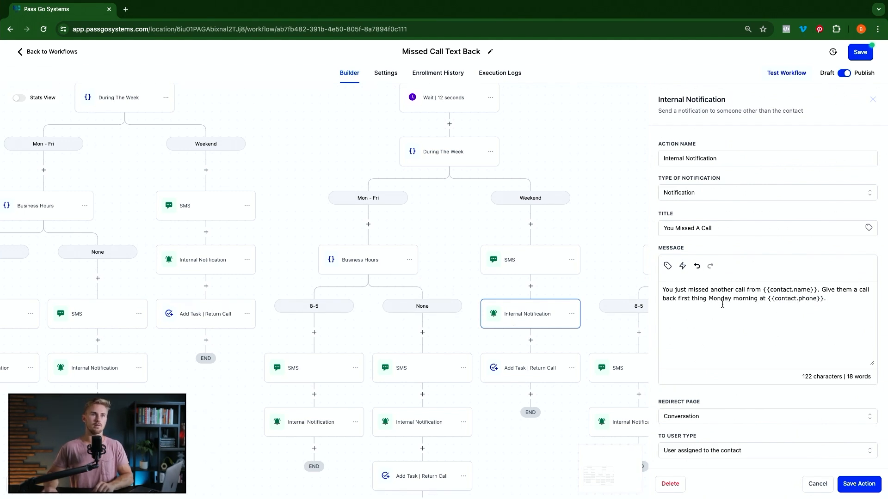
pyautogui.click(858, 484)
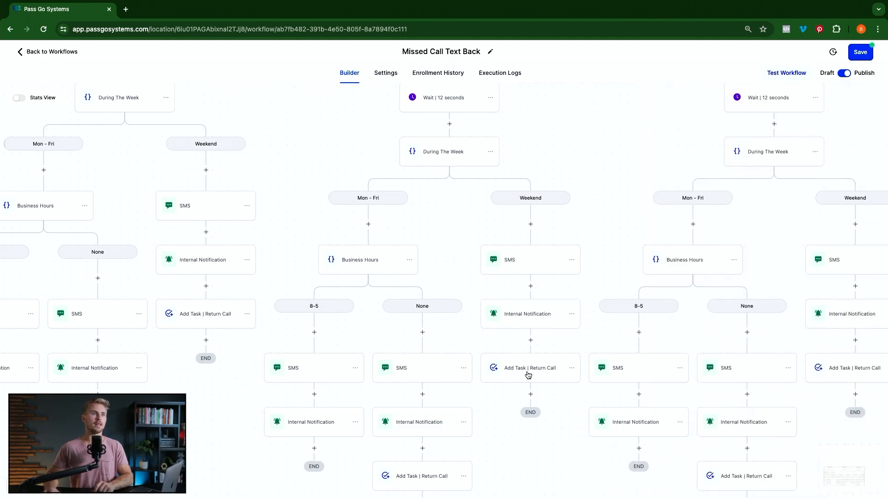
pyautogui.click(528, 375)
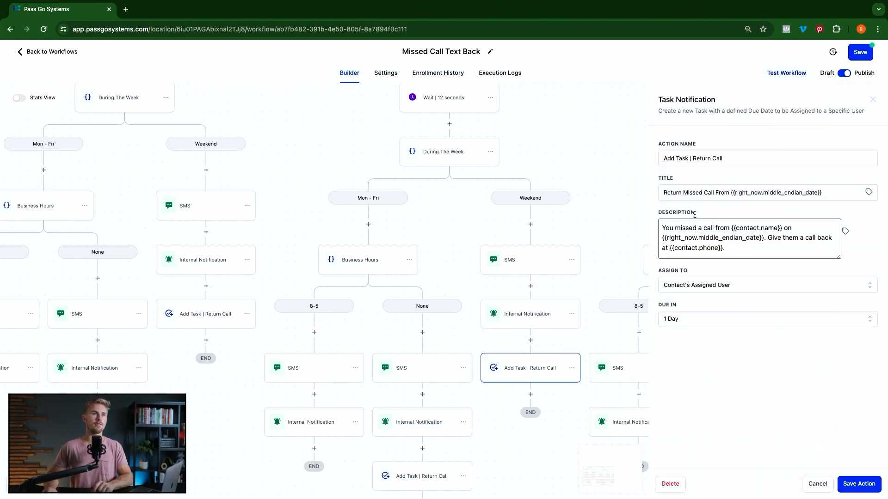
pyautogui.click(859, 484)
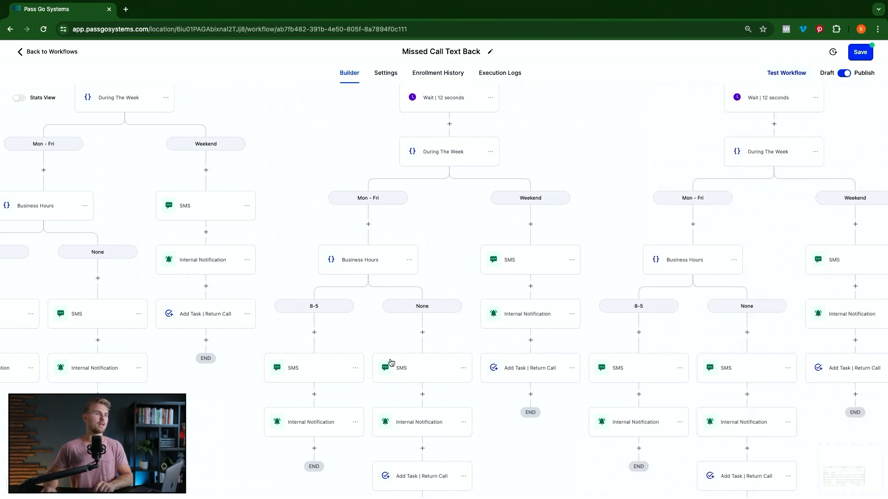
# Step: Review the SMS messages in the 2nd Missed Call path's None and 8-5 branches, saving the 8-5 action
pyautogui.click(413, 377)
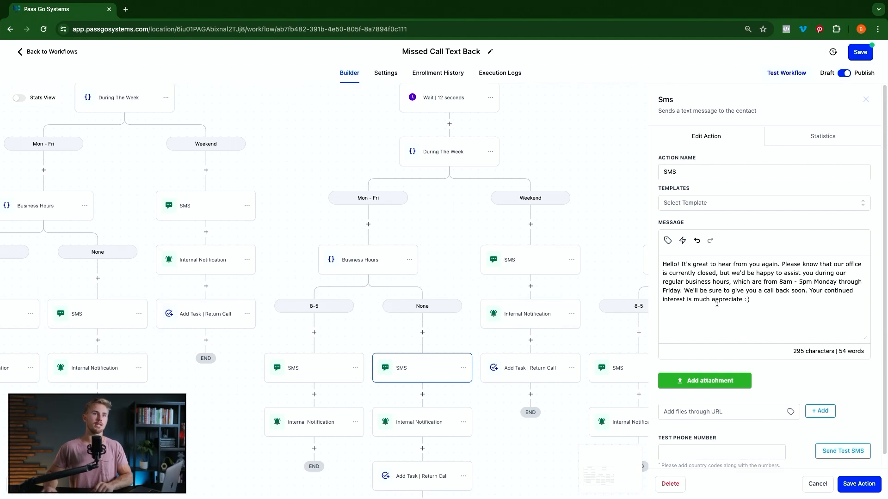
pyautogui.click(578, 241)
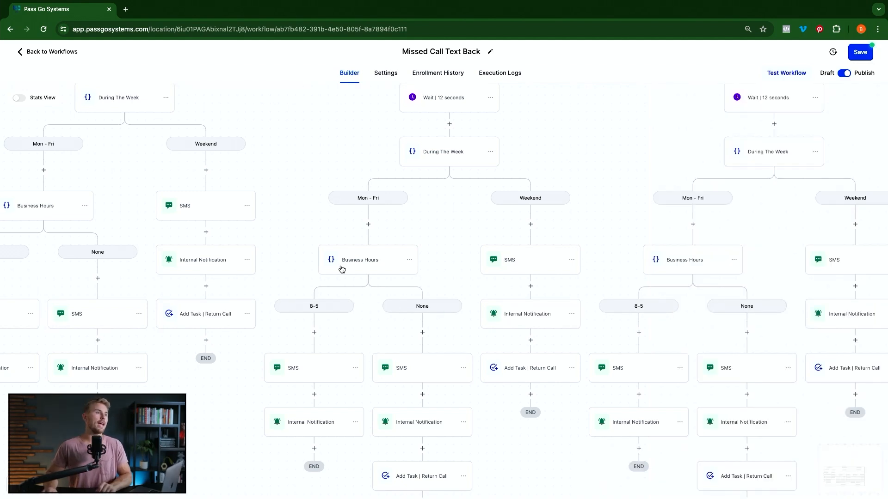
pyautogui.click(301, 371)
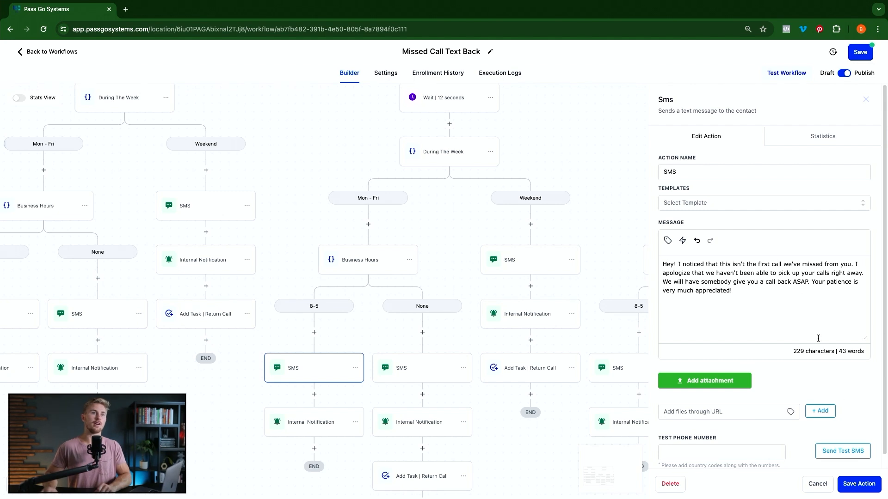
pyautogui.click(858, 484)
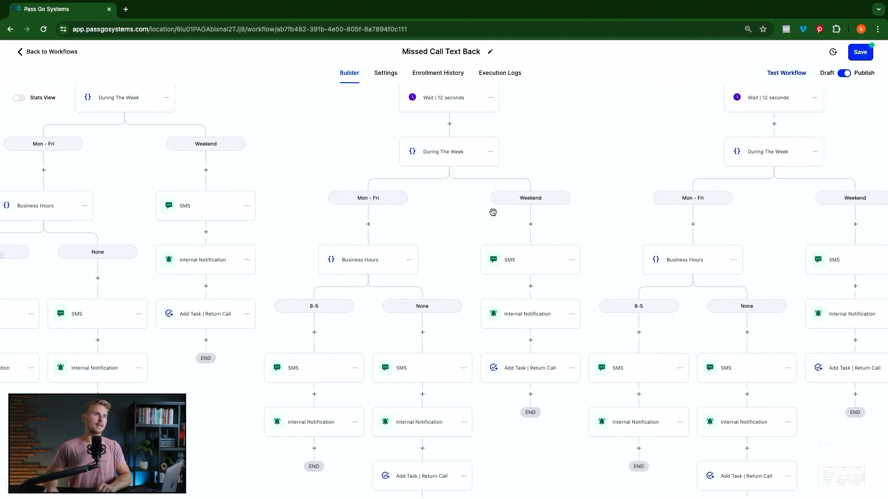
# Step: Review the SMS messages in the 3rd Missed Call path's Weekend, None and 8-5 branches, saving the None and 8-5 actions
pyautogui.hscroll(5, 471, 290)
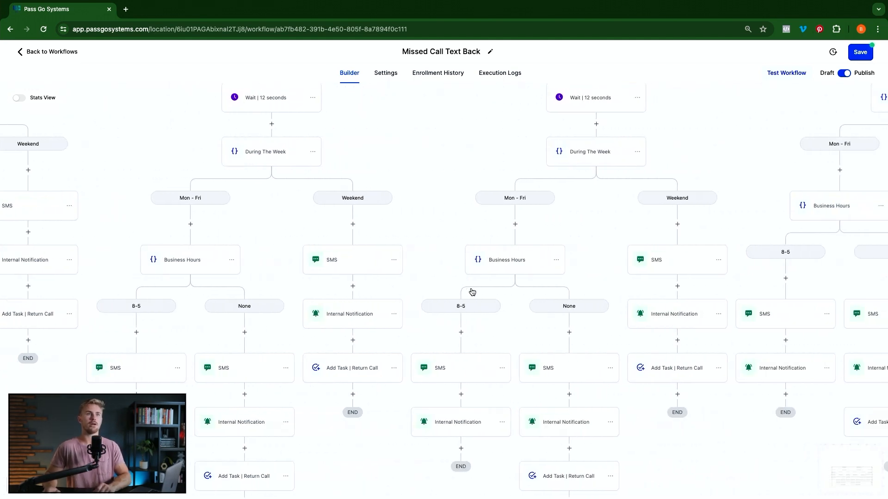
pyautogui.hscroll(3, 472, 292)
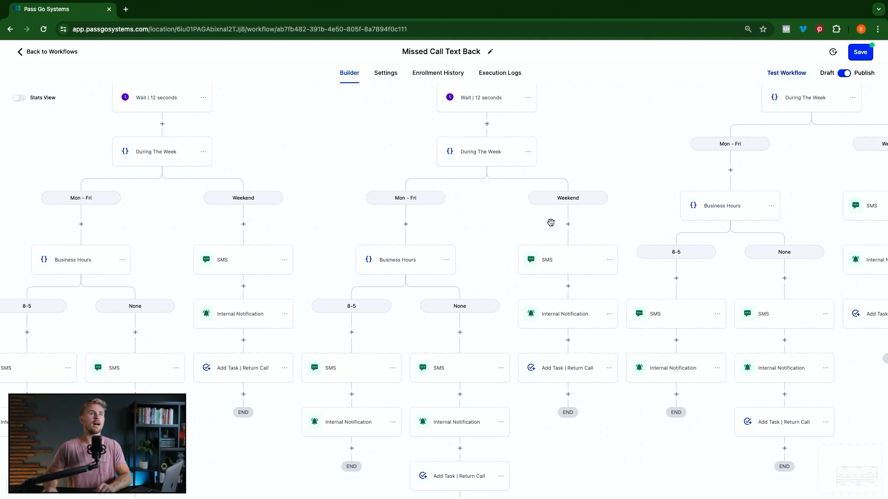
pyautogui.click(554, 263)
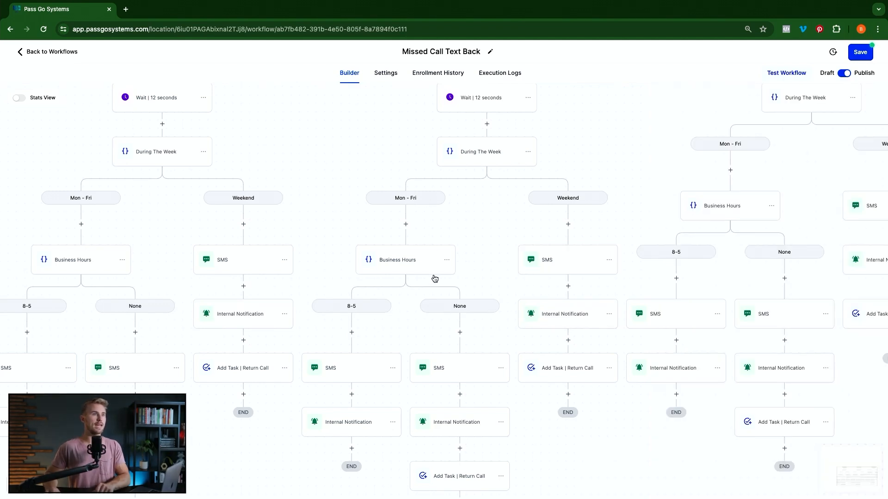
pyautogui.click(461, 375)
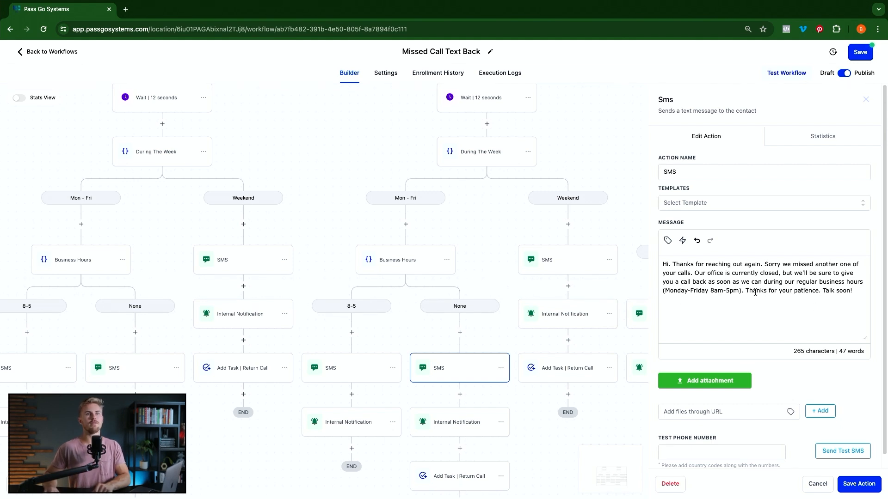
pyautogui.click(853, 489)
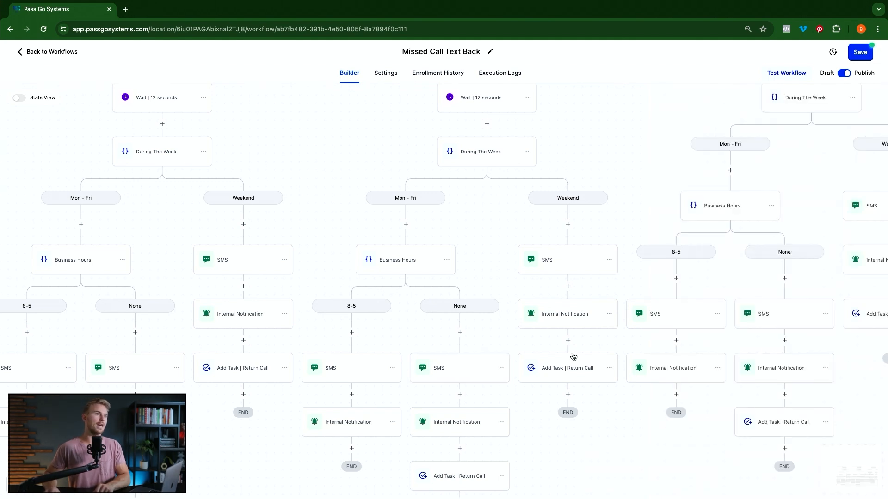
pyautogui.click(346, 371)
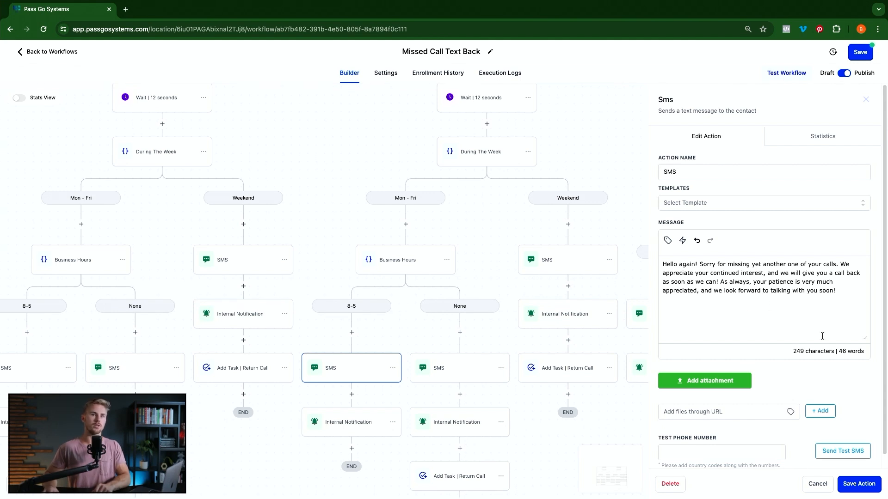
pyautogui.click(858, 483)
# Step: Review the SMS messages in the 4th Missed Call path's Weekend, None and 8-5 branches and save each action
pyautogui.hscroll(5, 488, 315)
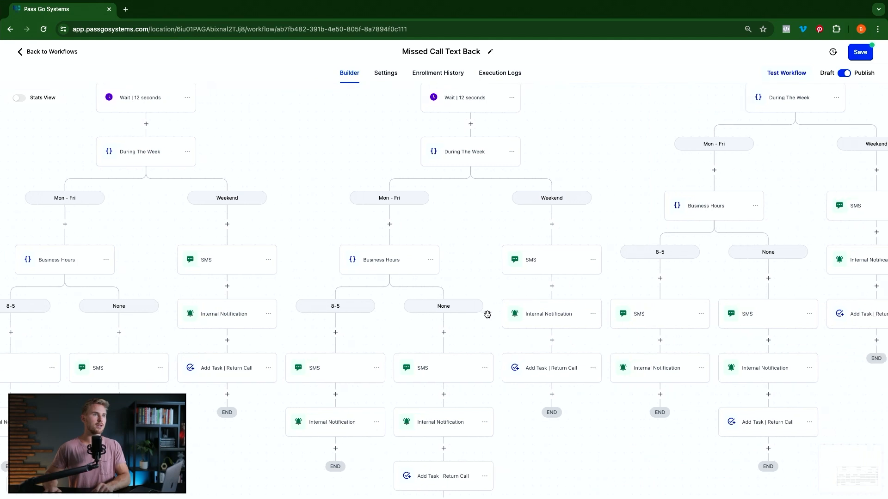
pyautogui.hscroll(3, 488, 317)
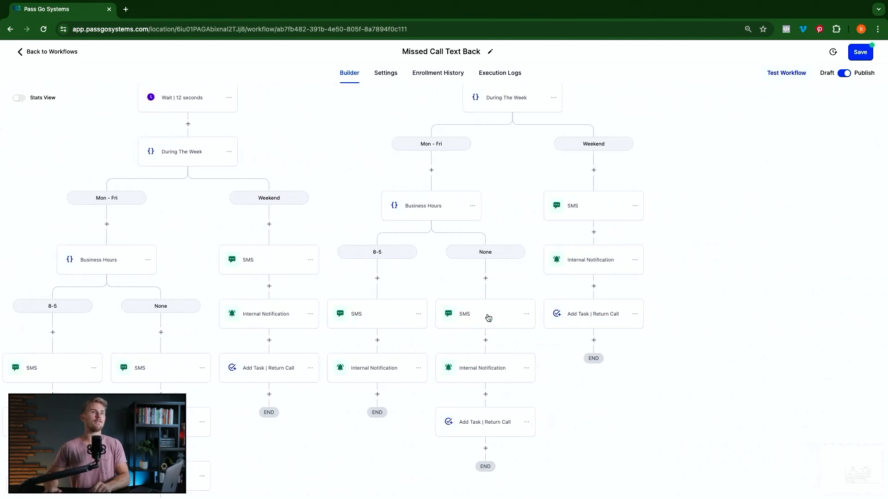
pyautogui.click(583, 216)
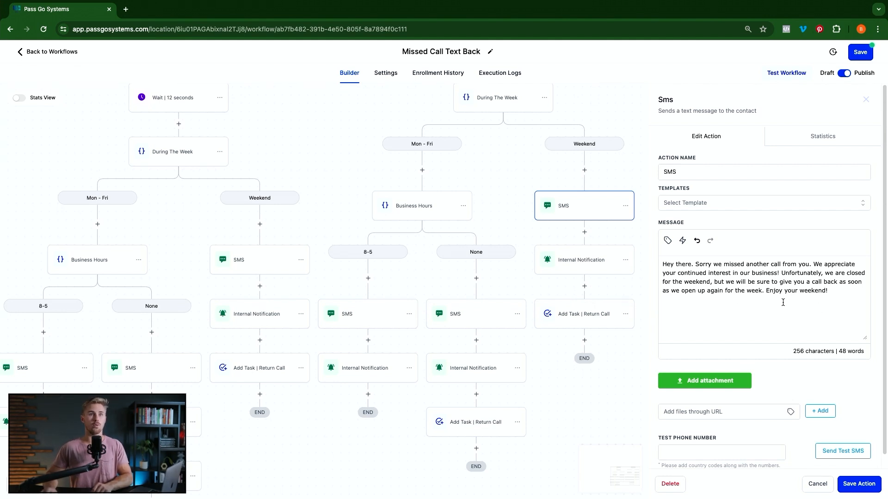
pyautogui.click(858, 485)
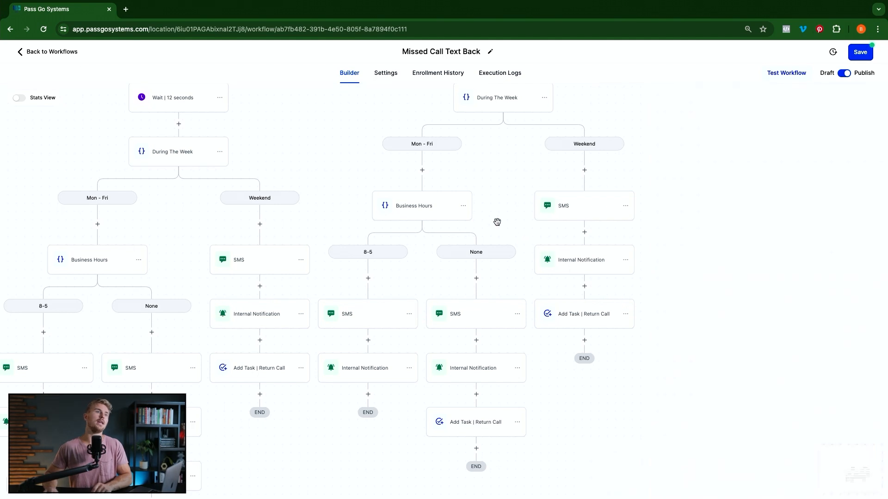
pyautogui.click(472, 318)
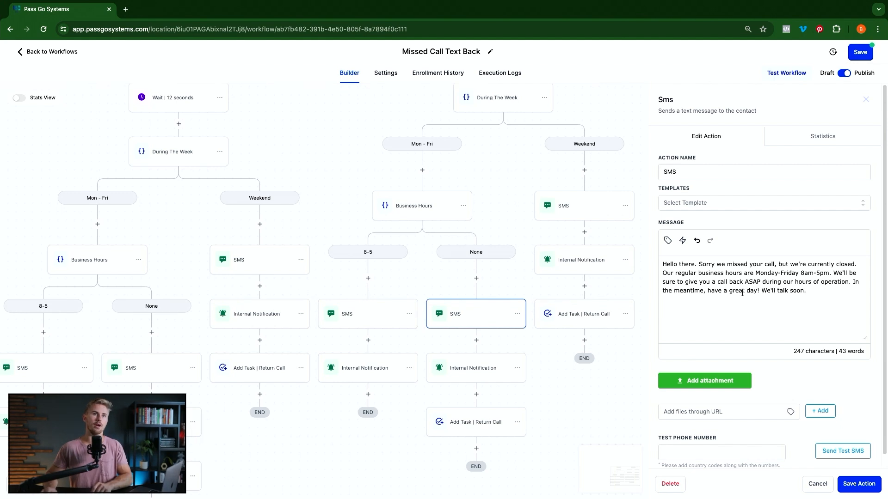
pyautogui.click(869, 487)
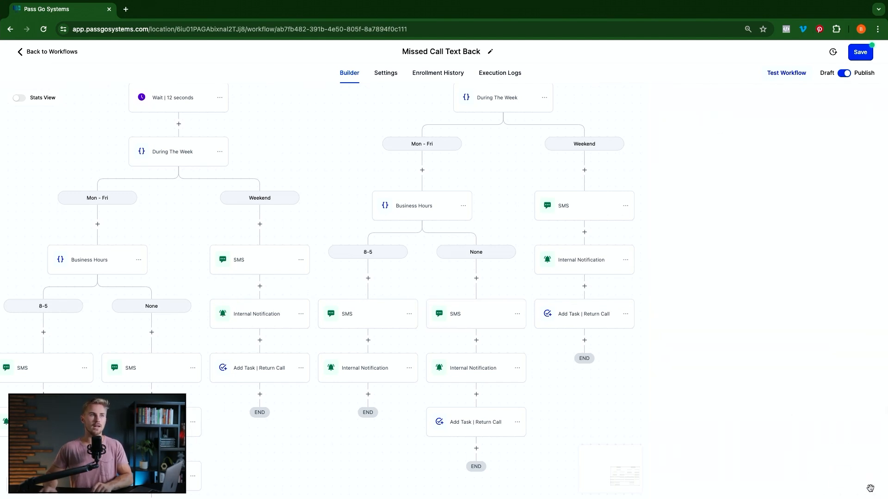
pyautogui.click(360, 325)
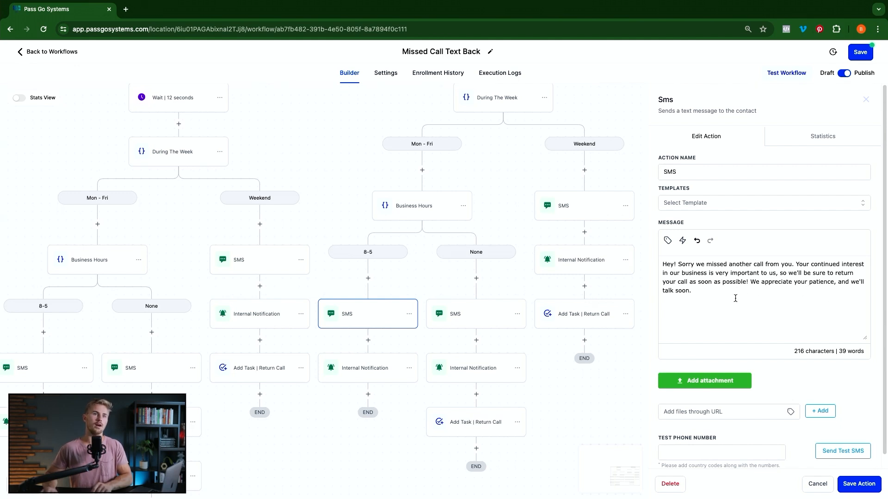
pyautogui.click(872, 484)
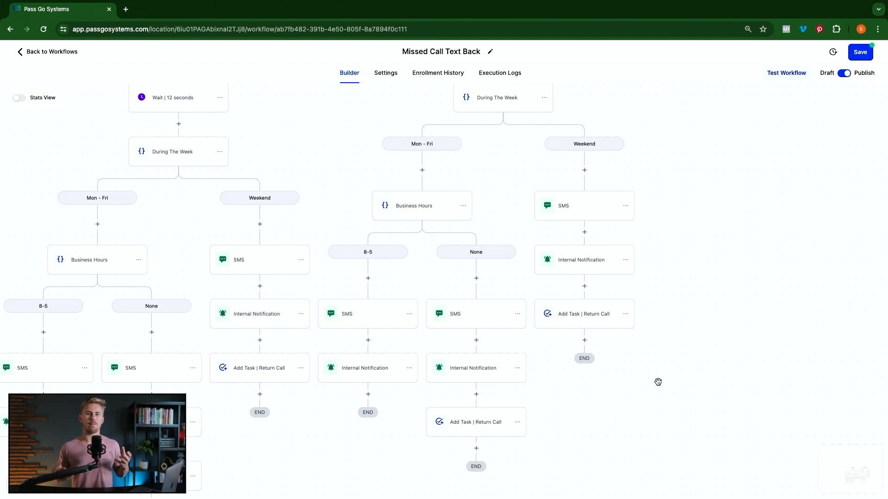
# Step: Compare the Weekend branch SMS messages of the 1st and 2nd Missed Call paths and look over the workflow from its trigger
pyautogui.hscroll(10, 658, 382)
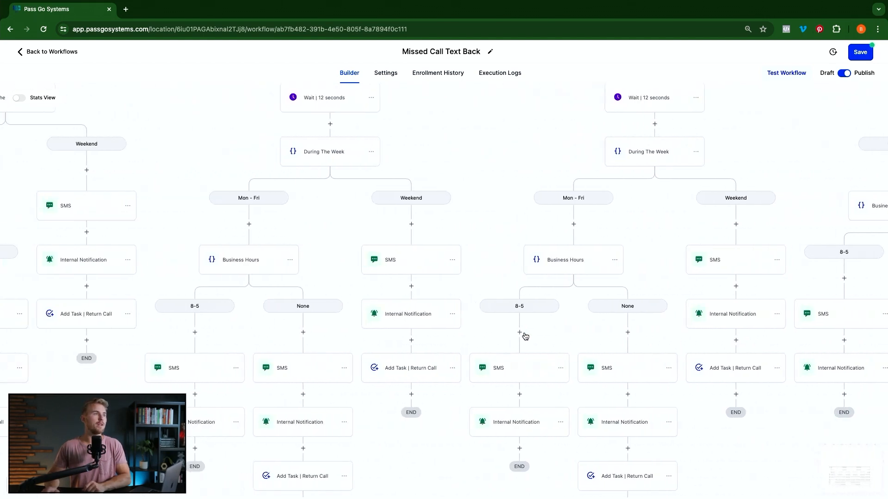
pyautogui.scroll(10, 522, 333)
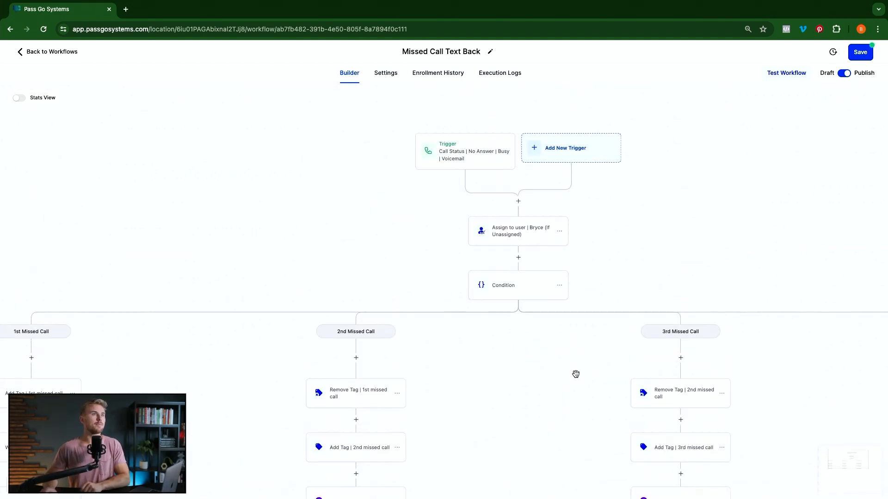
pyautogui.scroll(2, 576, 374)
pyautogui.scroll(-2, 576, 375)
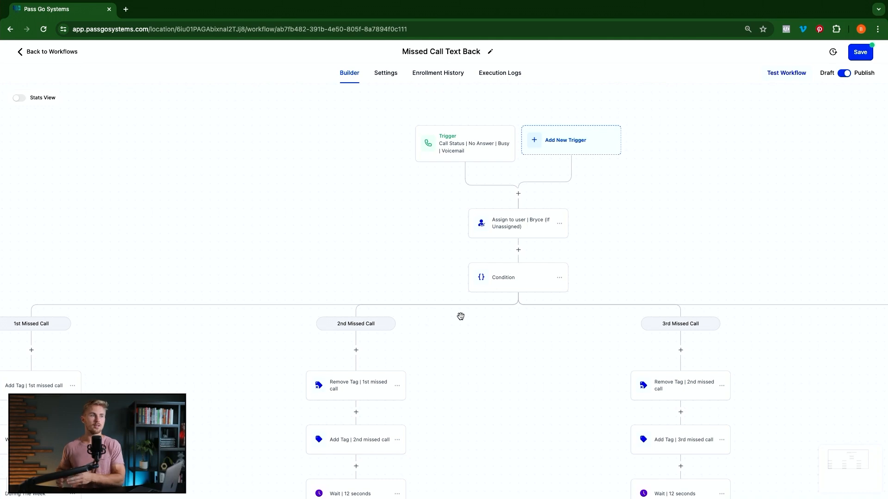
pyautogui.hscroll(-5, 375, 311)
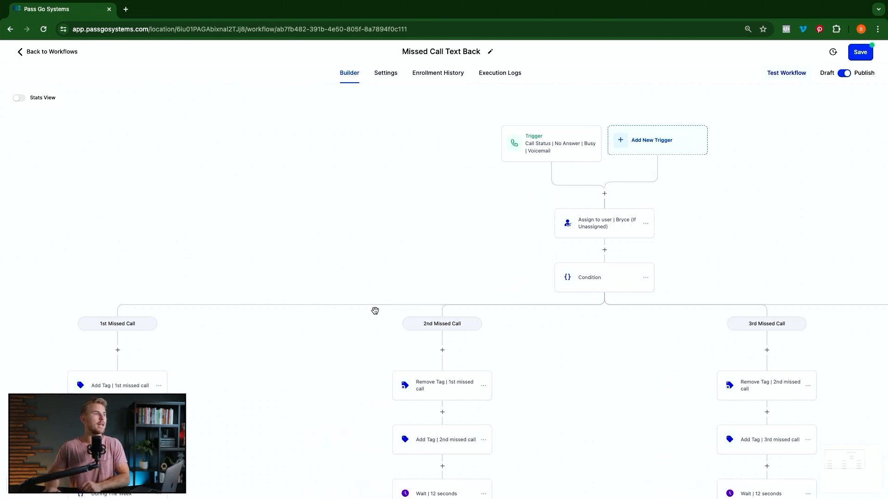
pyautogui.scroll(-6, 375, 310)
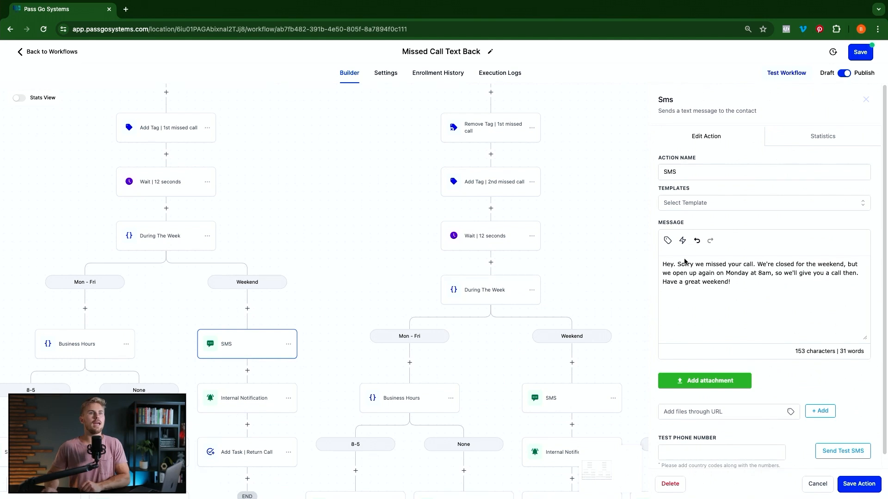
pyautogui.click(564, 397)
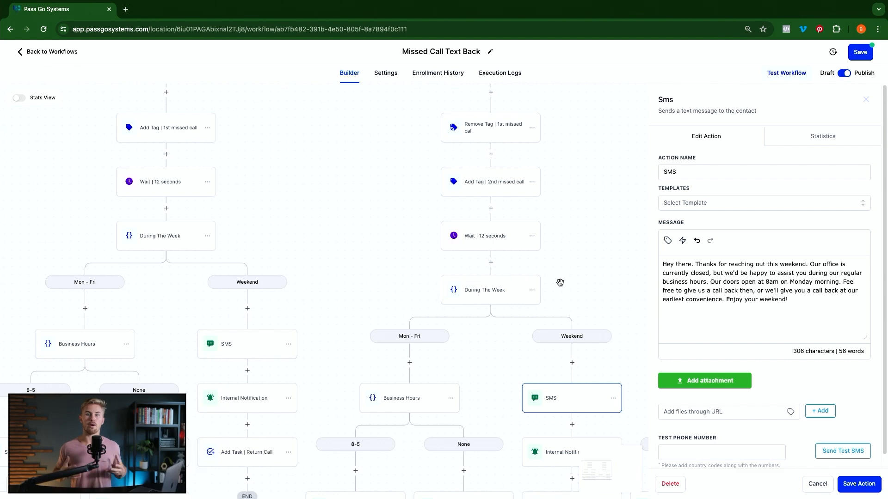
pyautogui.scroll(-3, 559, 283)
pyautogui.scroll(3, 532, 370)
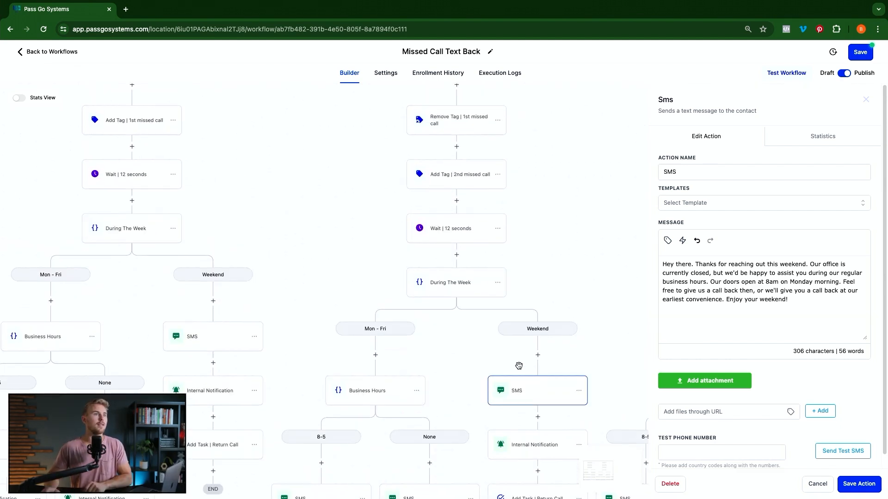
pyautogui.scroll(7, 519, 365)
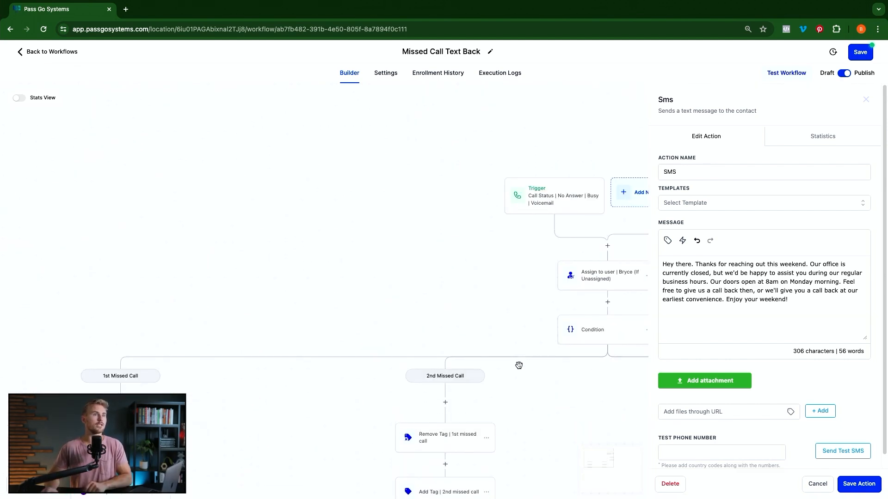
# Step: Close the SMS action, add an If/Else condition below the Assign to user action and name its branch "Existing Customer"
pyautogui.hscroll(3, 519, 366)
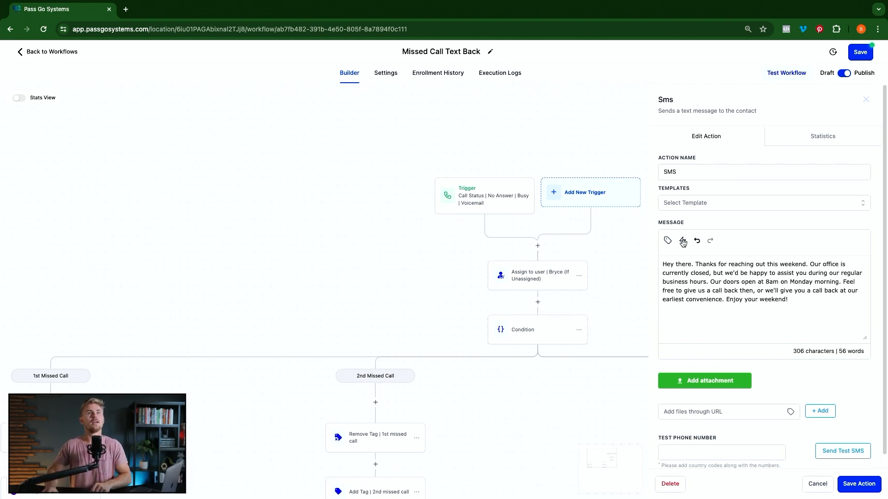
pyautogui.click(865, 99)
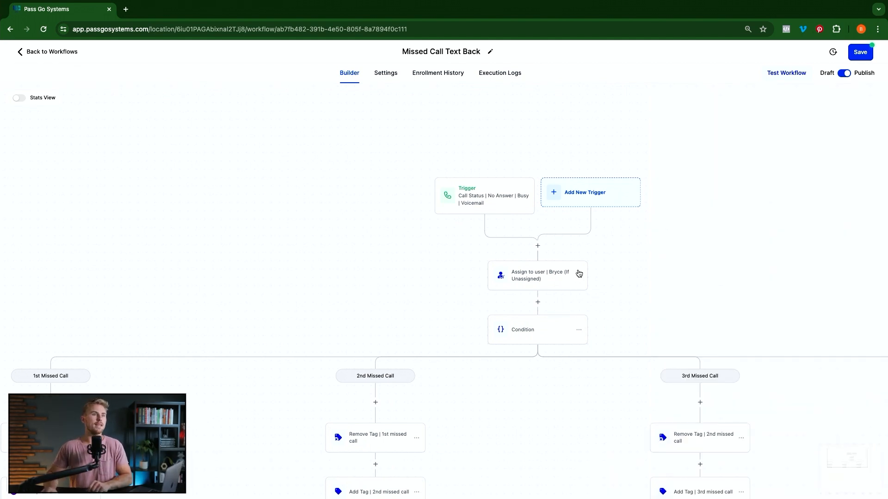
pyautogui.click(537, 303)
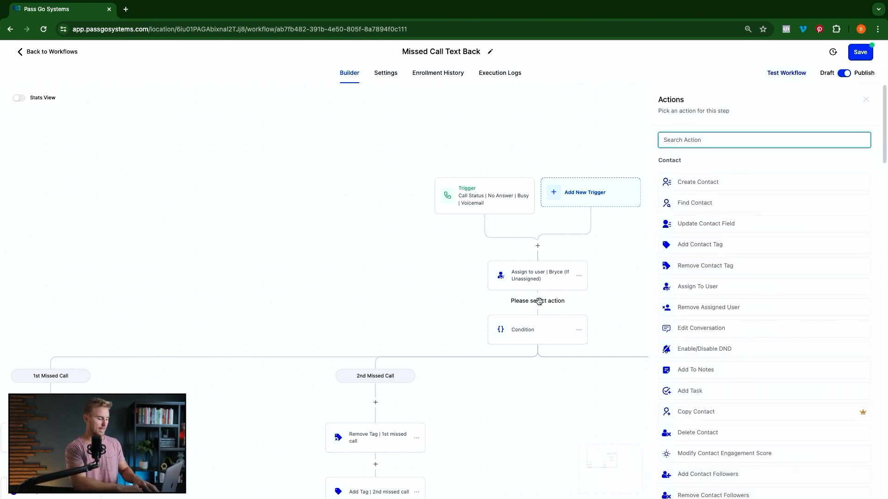
pyautogui.write('if')
pyautogui.click(693, 177)
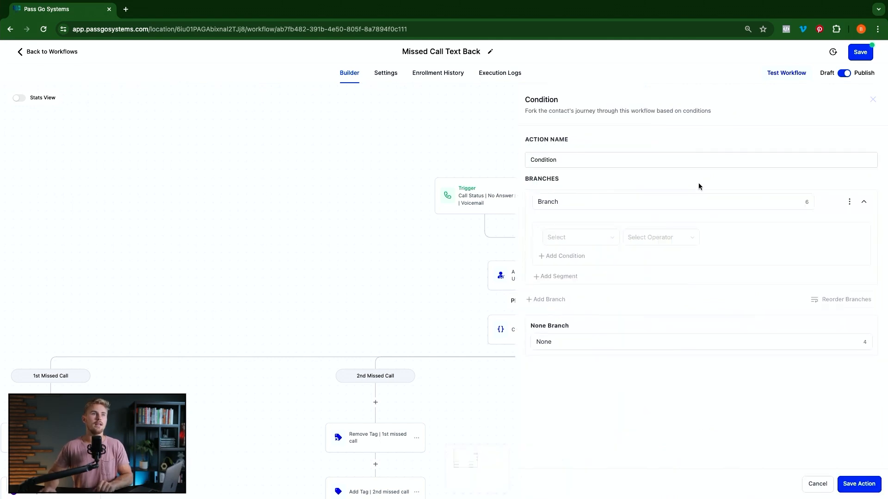
pyautogui.doubleClick(573, 200)
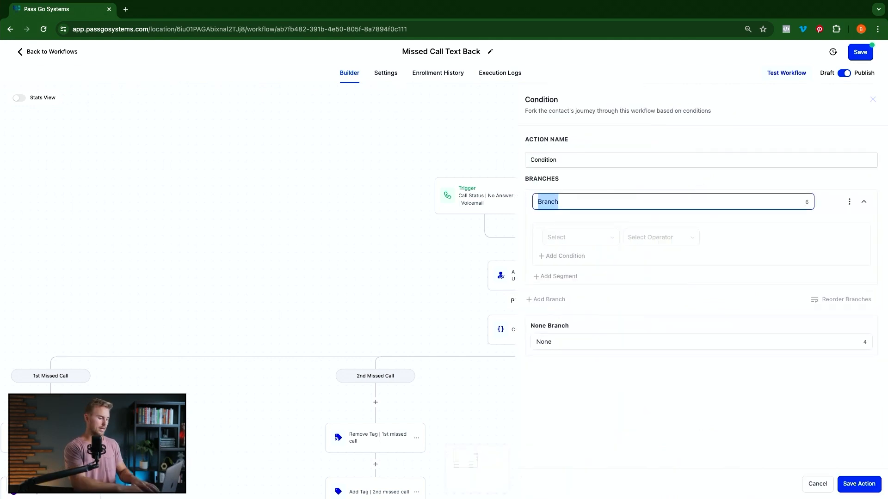
pyautogui.write('Existing Customer')
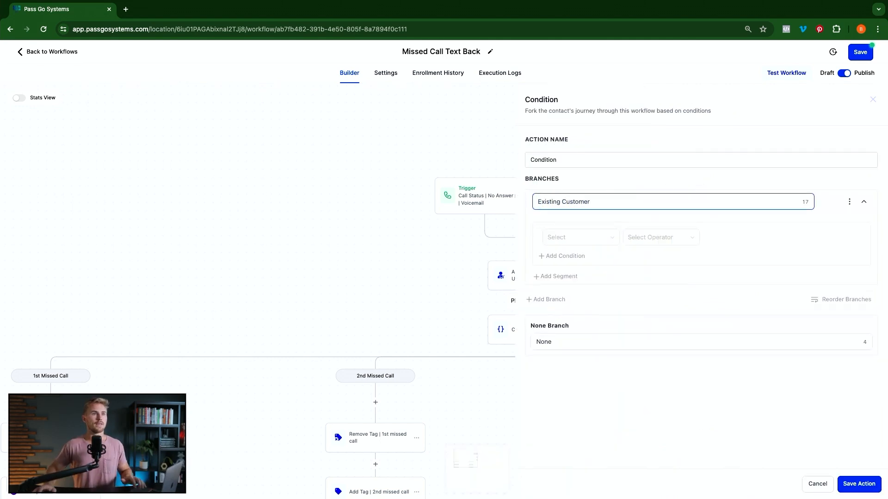
pyautogui.click(613, 343)
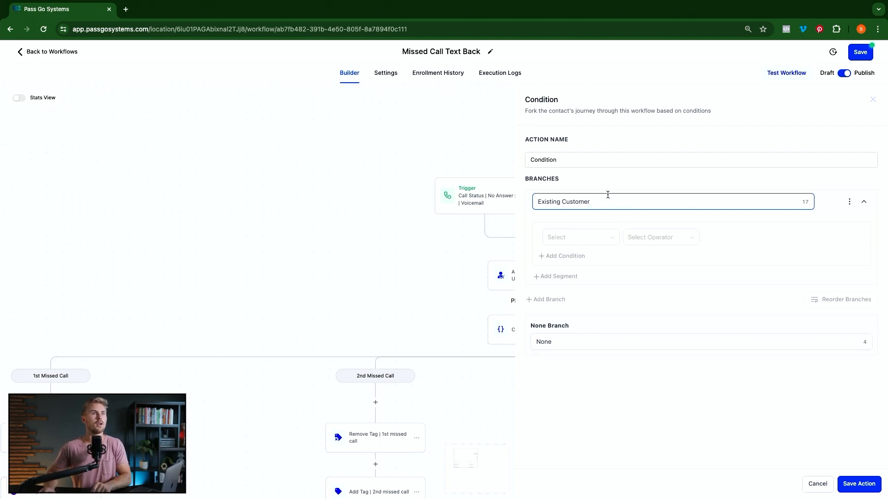
# Step: Set the Existing Customer branch to match contacts whose tags include "customer" and save the condition action
pyautogui.click(600, 242)
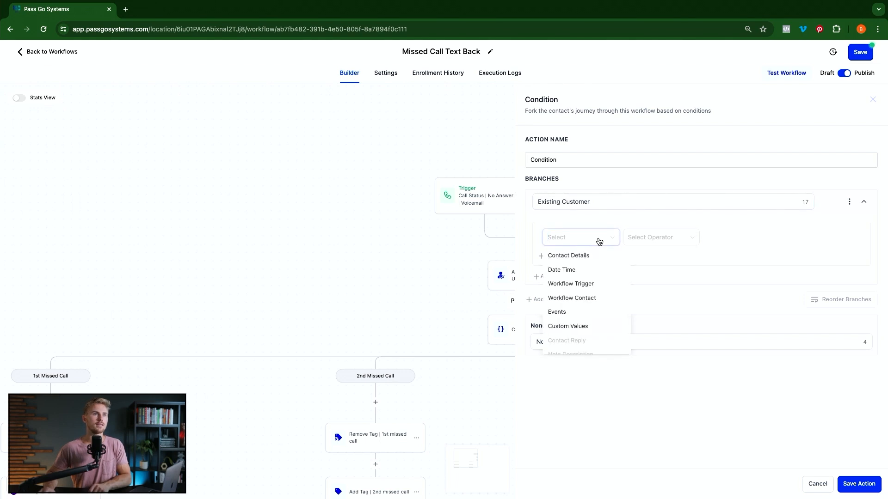
pyautogui.click(580, 258)
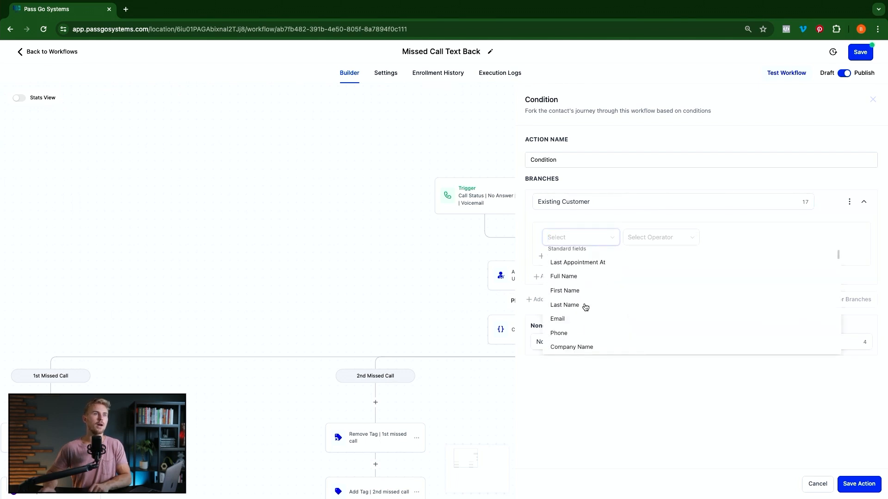
pyautogui.scroll(-5, 586, 308)
pyautogui.scroll(3, 585, 308)
pyautogui.scroll(-2, 586, 308)
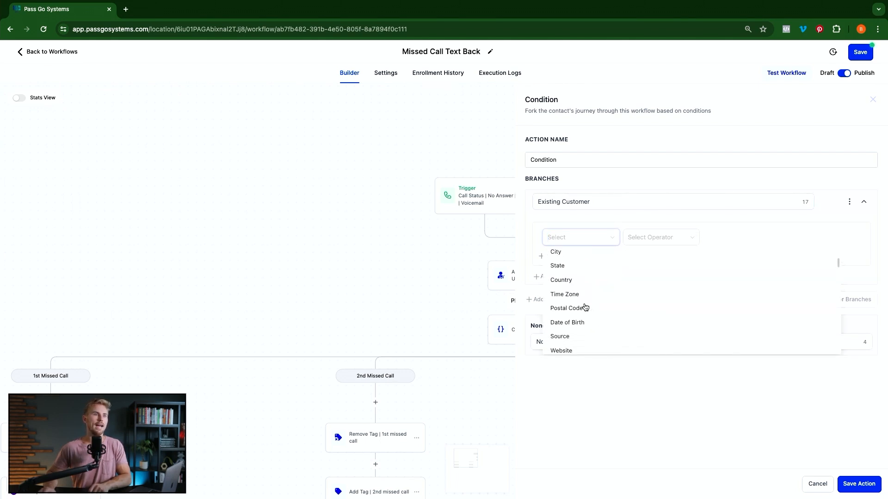
pyautogui.click(585, 307)
pyautogui.click(662, 241)
pyautogui.click(662, 240)
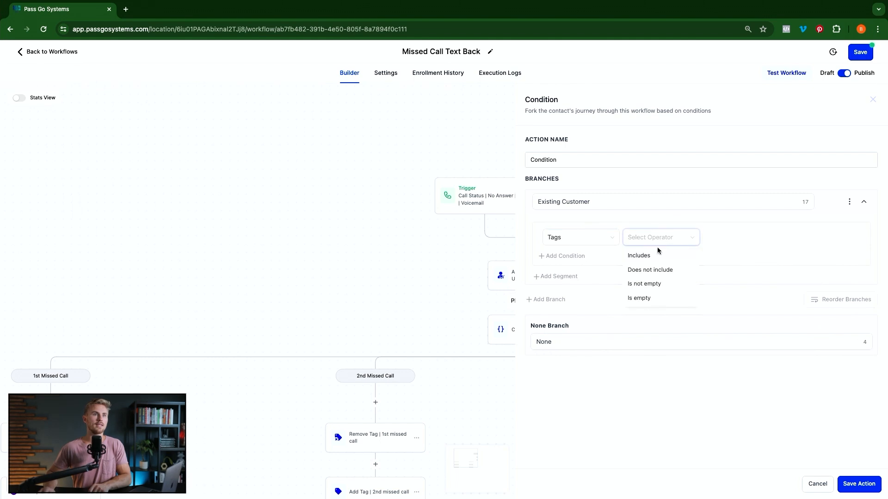
pyautogui.click(651, 257)
pyautogui.click(725, 242)
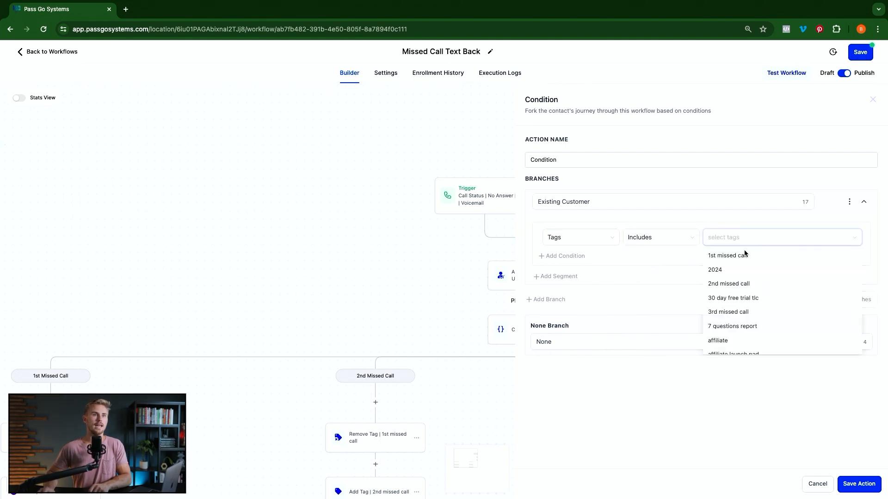
pyautogui.write('cus')
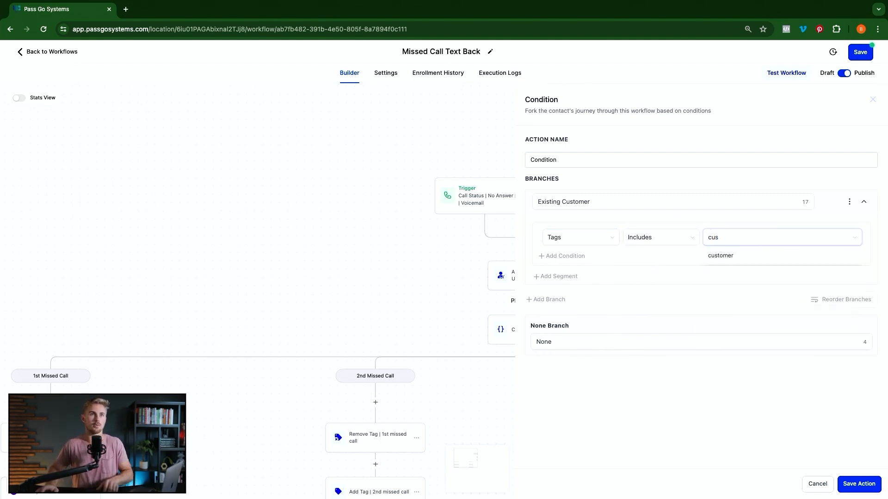
pyautogui.click(739, 256)
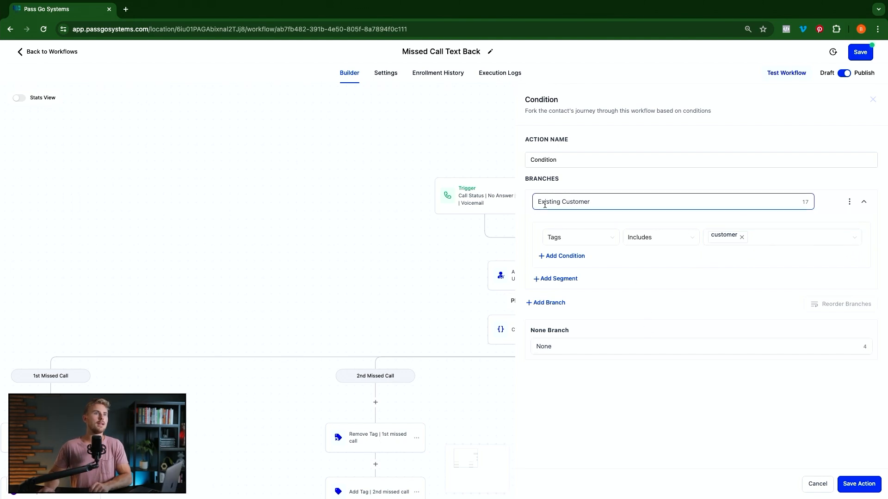
pyautogui.click(859, 484)
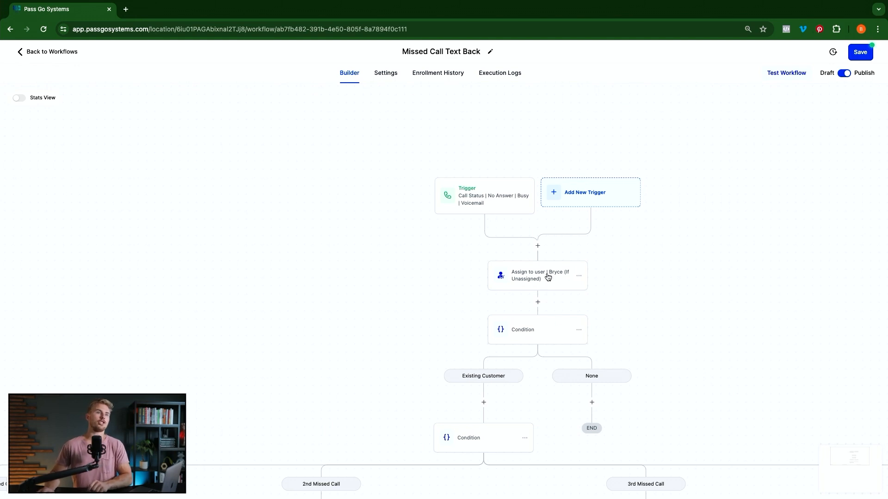
# Step: Move the missed call condition with its branches from the Existing Customer branch to the None branch
pyautogui.scroll(-2, 576, 347)
pyautogui.scroll(-5, 576, 347)
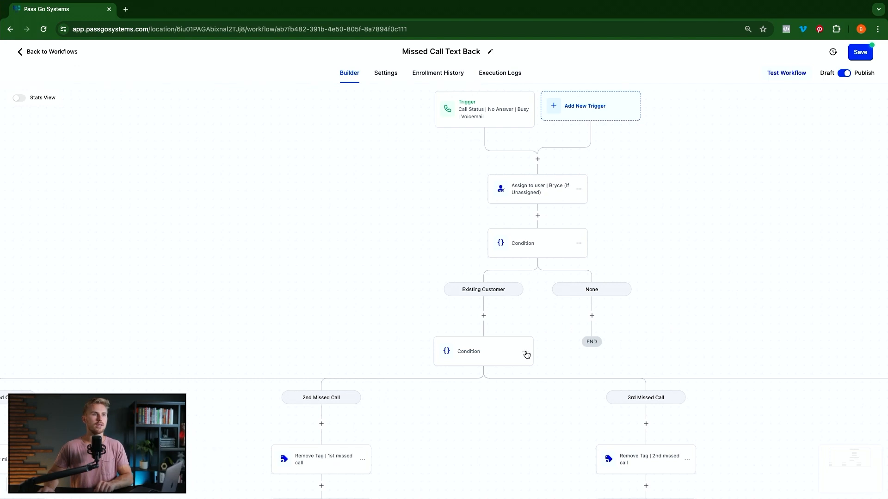
pyautogui.click(525, 353)
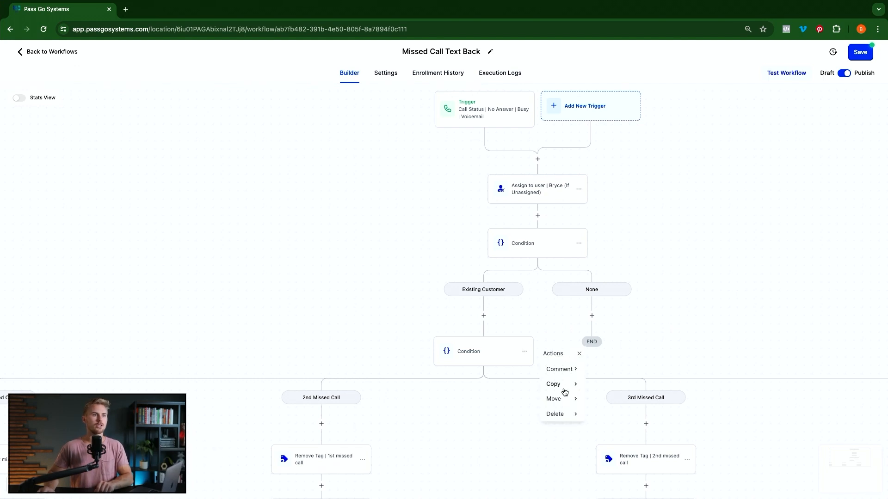
pyautogui.moveTo(562, 400)
pyautogui.click(630, 370)
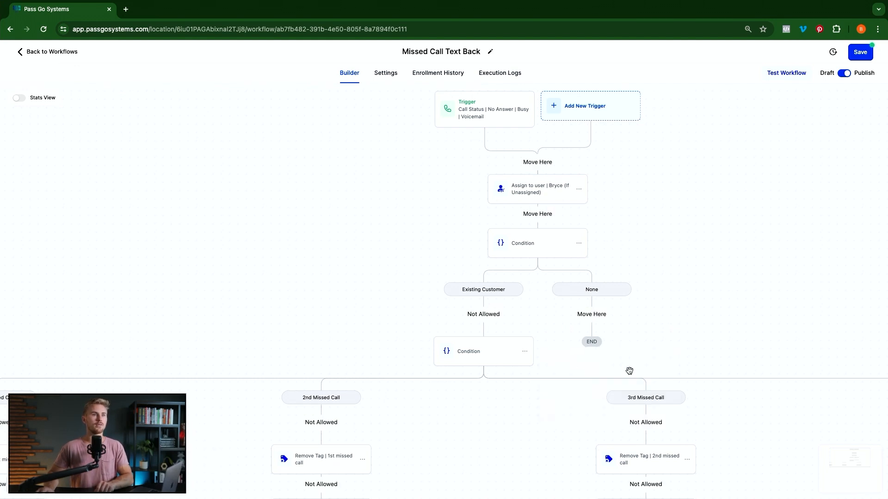
pyautogui.click(596, 315)
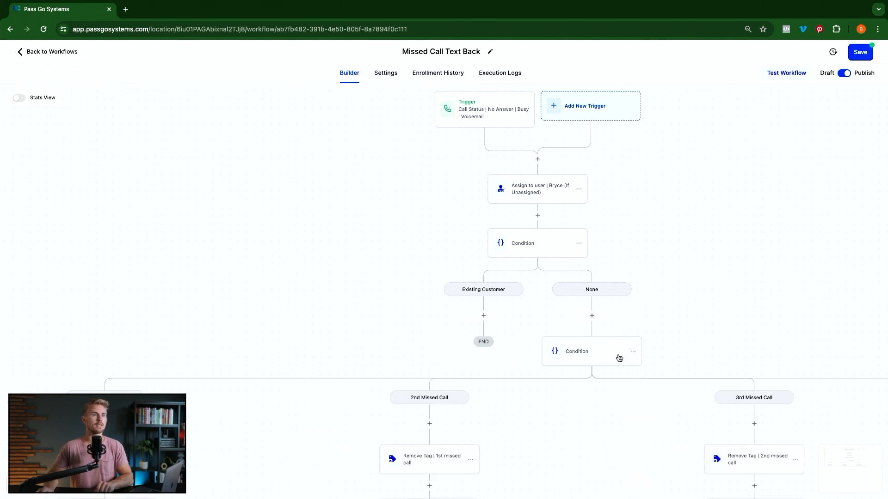
# Step: Copy the missed call condition with all its branches from the None branch into the Existing Customer branch
pyautogui.click(634, 355)
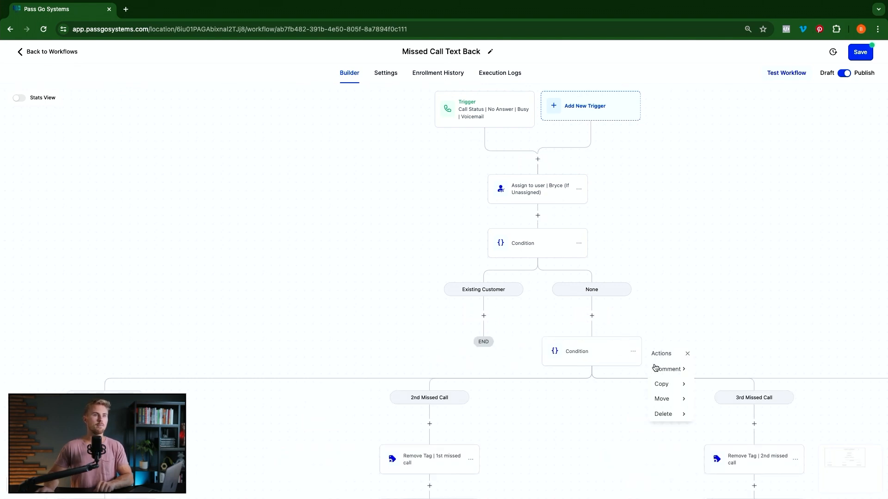
pyautogui.moveTo(689, 381)
pyautogui.click(723, 385)
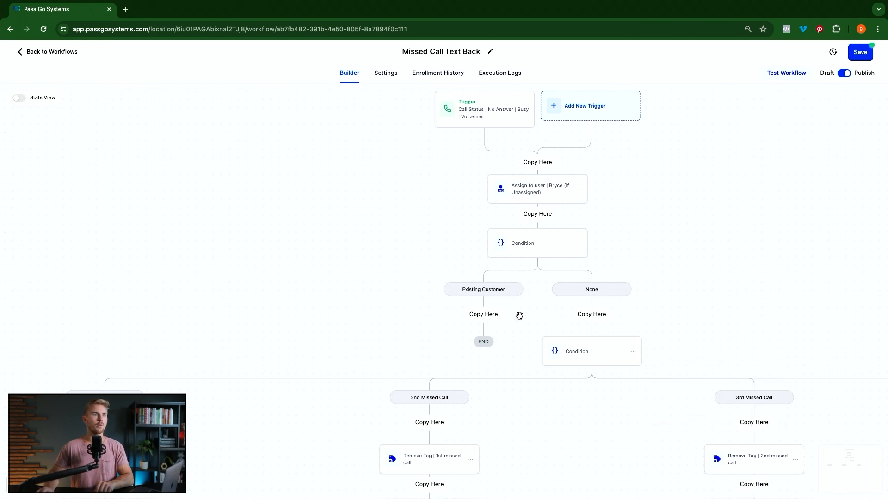
pyautogui.click(484, 315)
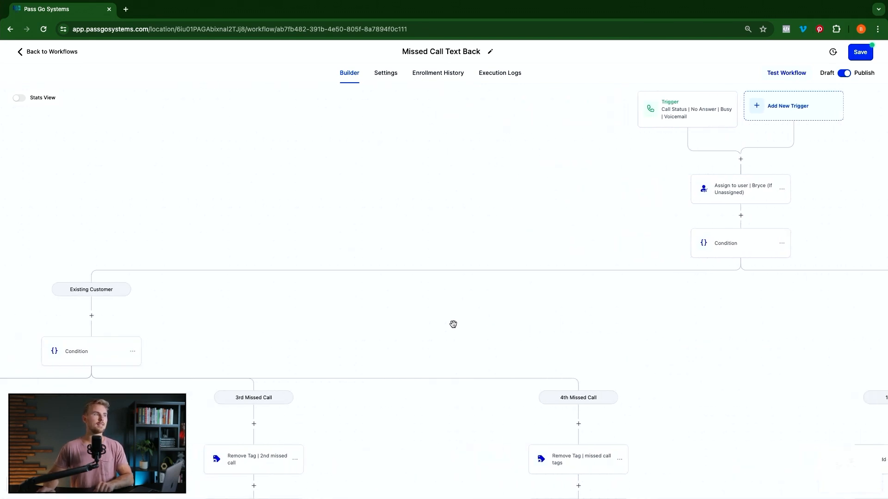
# Step: Insert the contact's first name field after "Hey" in the Weekend SMS of the Existing Customer's 1st Missed Call path
pyautogui.hscroll(-11, 453, 324)
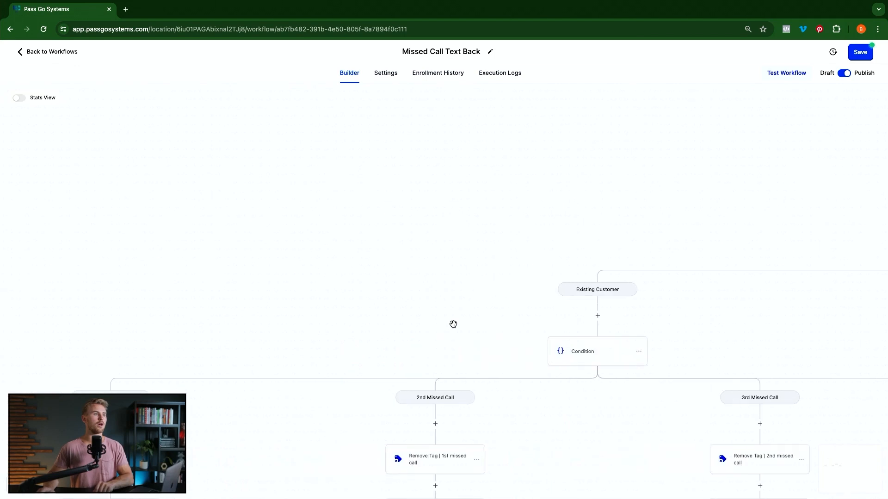
pyautogui.hscroll(-5, 454, 324)
pyautogui.scroll(-4, 453, 324)
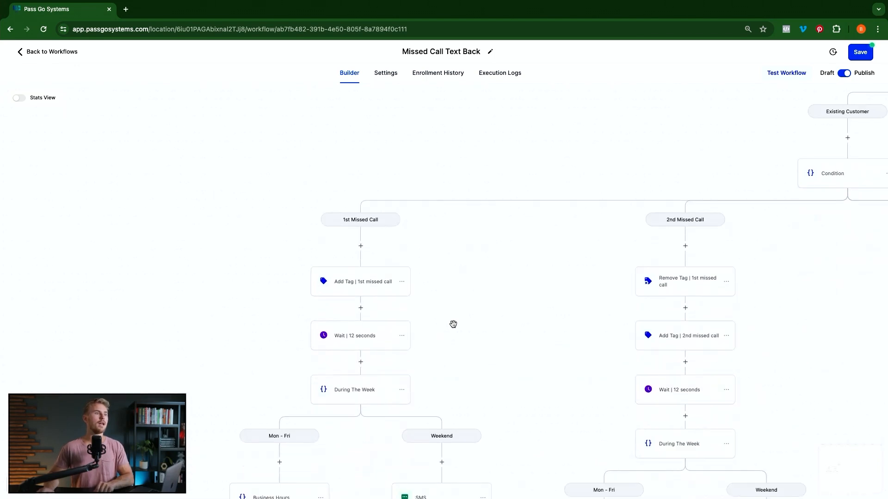
pyautogui.scroll(-3, 453, 324)
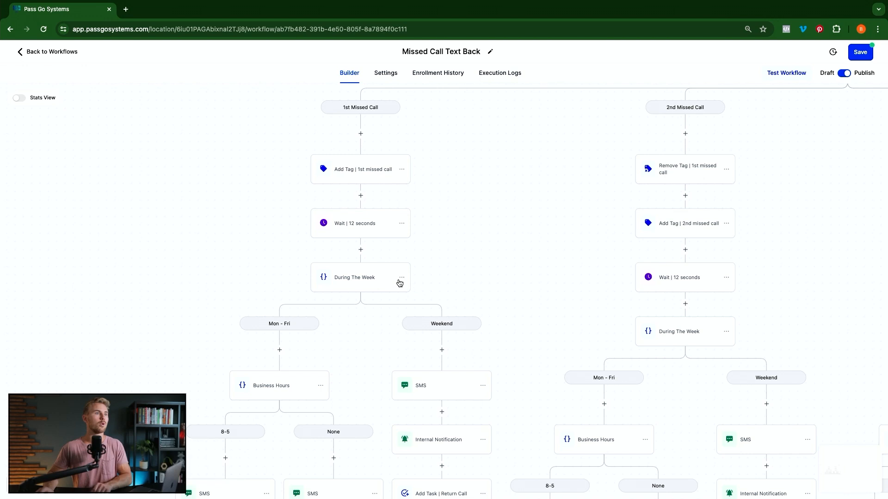
pyautogui.scroll(-1, 393, 285)
pyautogui.scroll(-2, 393, 285)
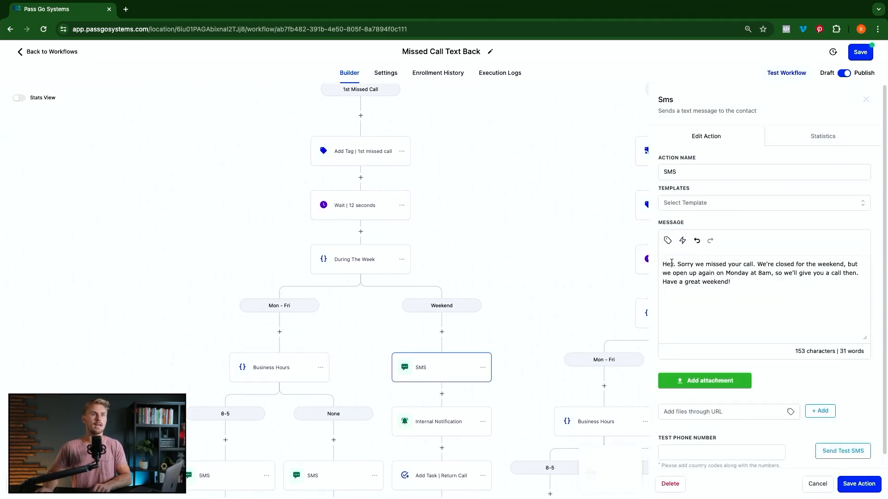
pyautogui.click(673, 265)
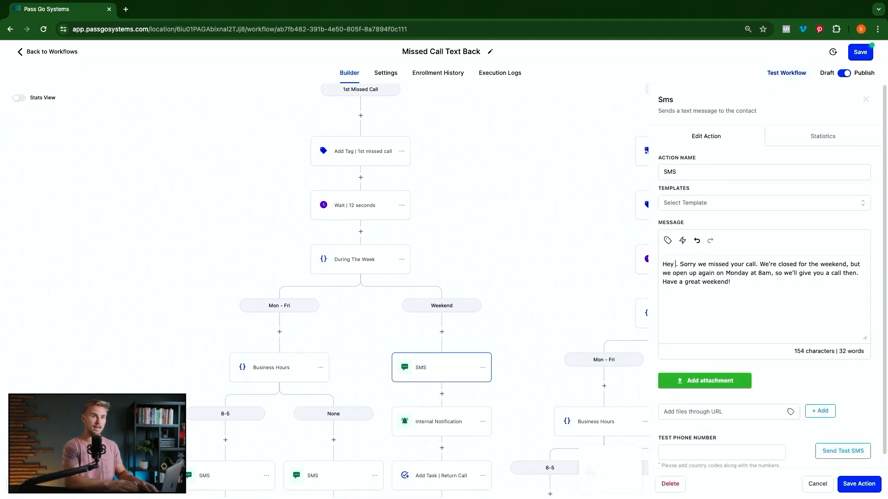
pyautogui.click(667, 240)
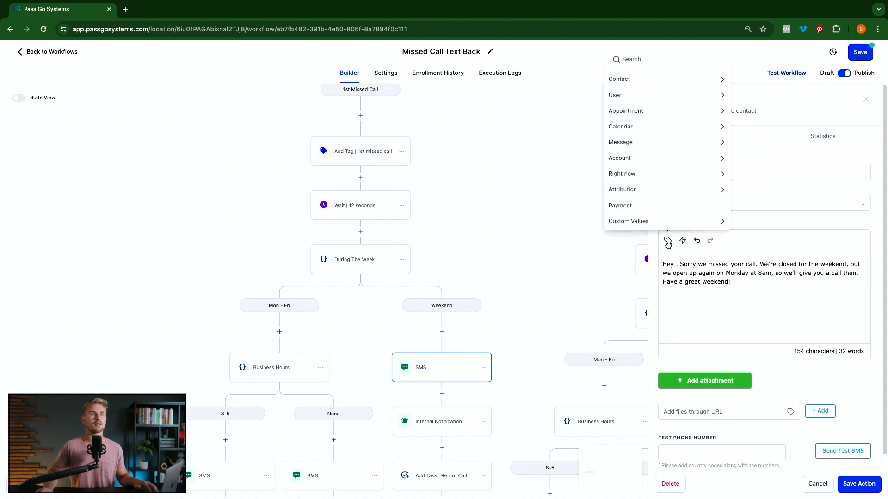
pyautogui.click(656, 80)
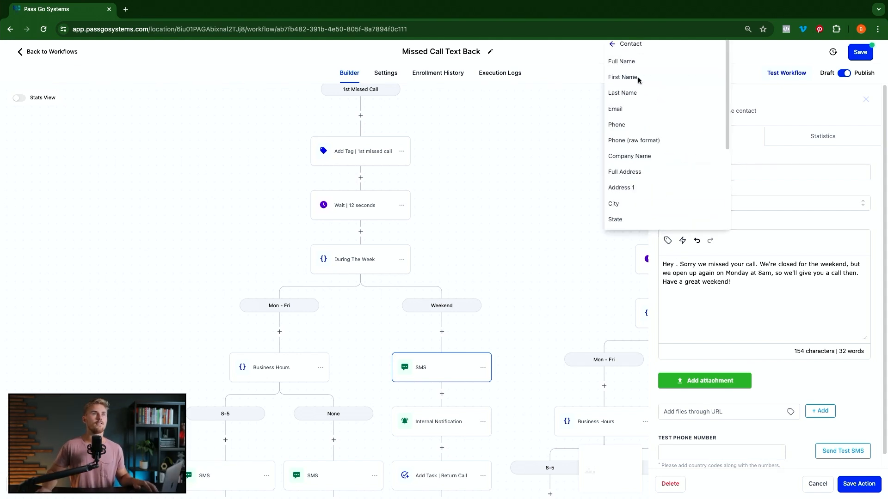
pyautogui.click(638, 77)
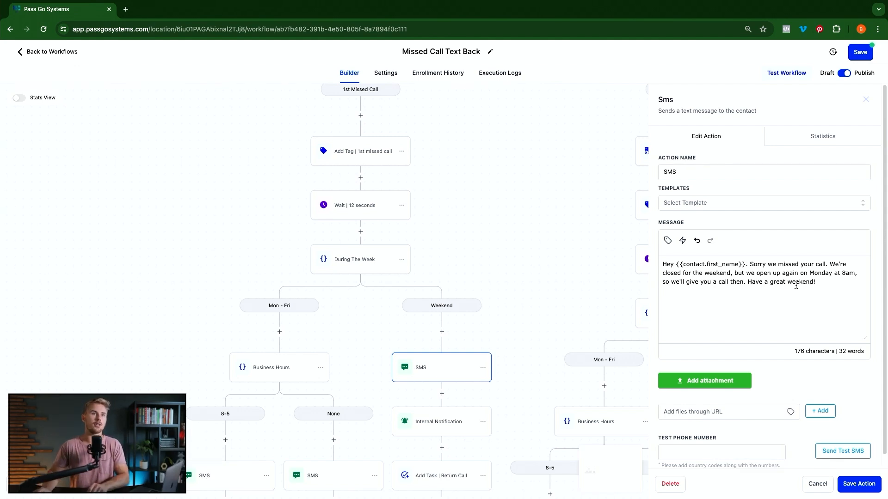
# Step: Browse the custom value categories available for the SMS message, close the action and look over the 1st Missed Call path
pyautogui.click(669, 241)
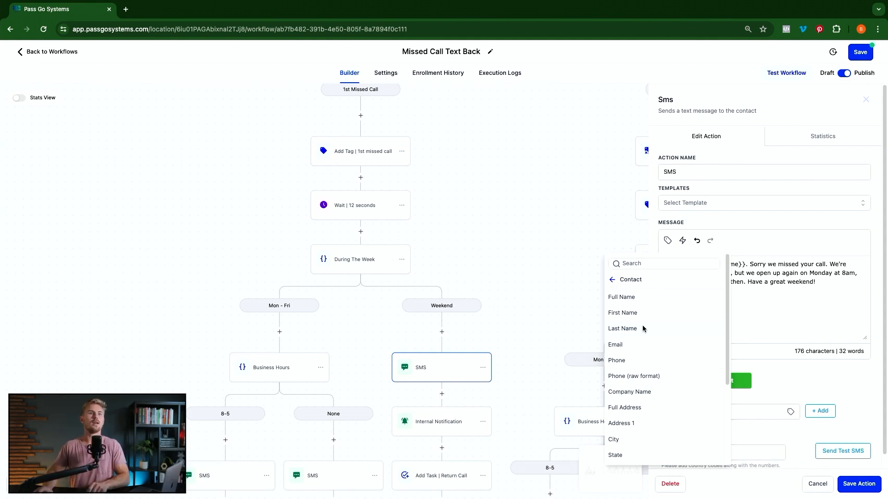
pyautogui.click(613, 281)
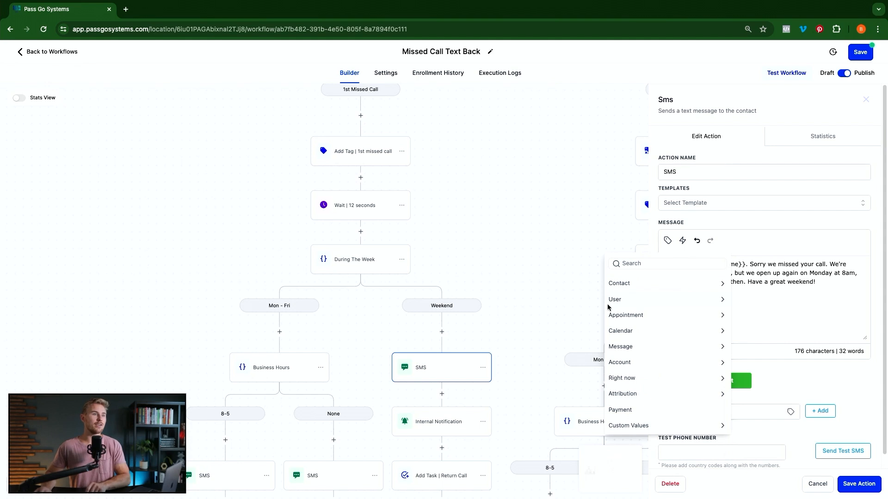
pyautogui.click(471, 316)
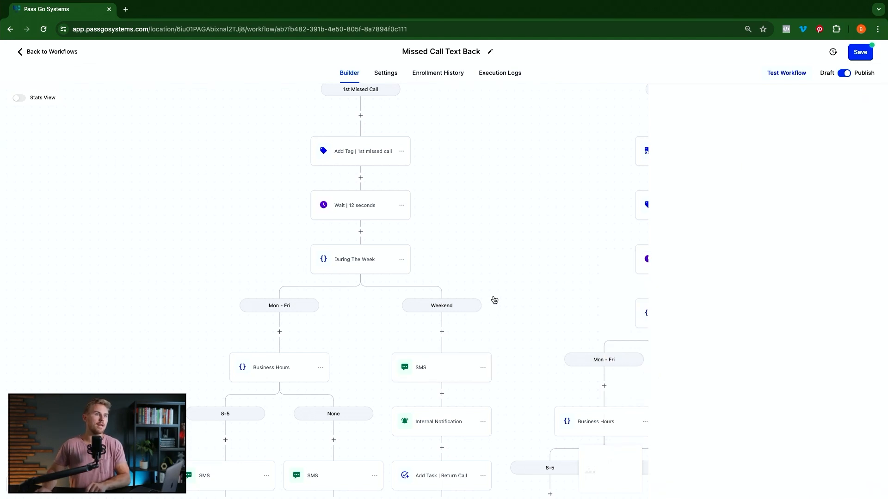
pyautogui.scroll(-3, 494, 300)
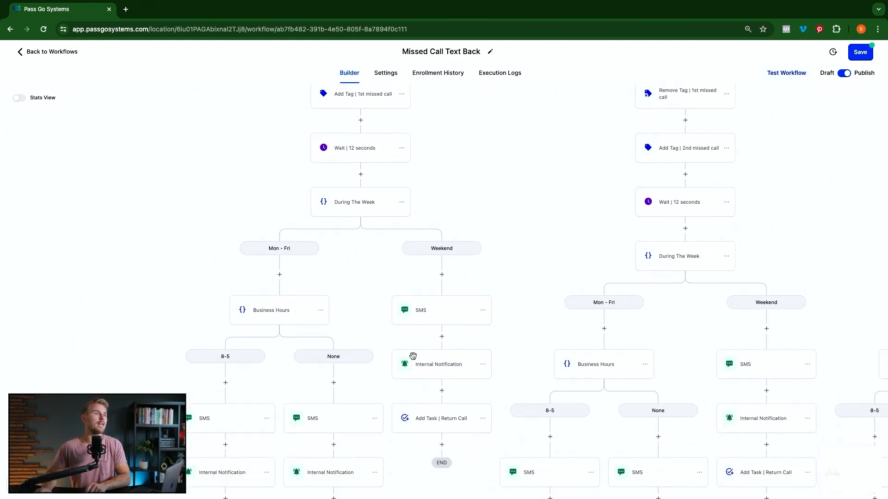
pyautogui.hscroll(-4, 494, 396)
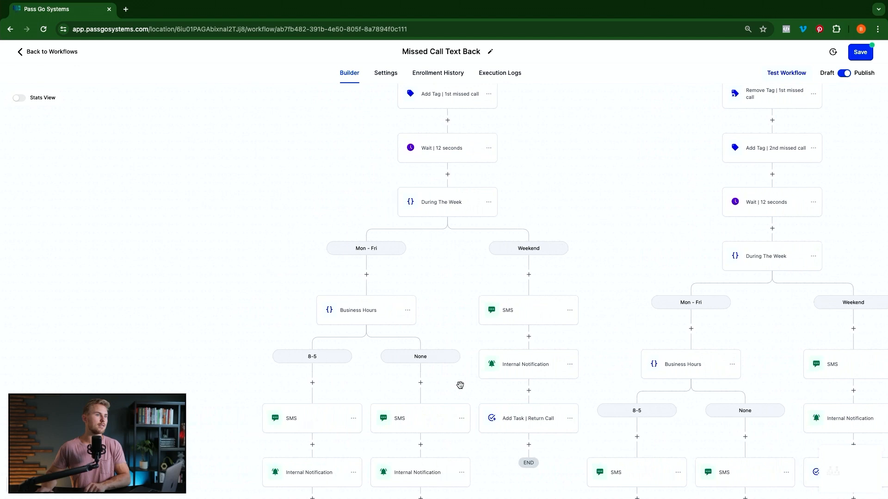
# Step: Look over the Existing Customer branches from the 1st to the 4th Missed Call and back up to the workflow trigger
pyautogui.click(386, 369)
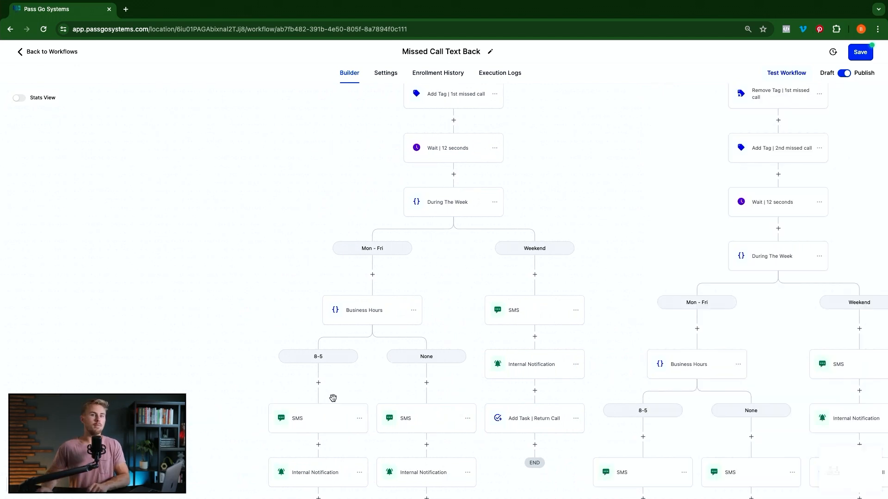
pyautogui.scroll(-1, 341, 398)
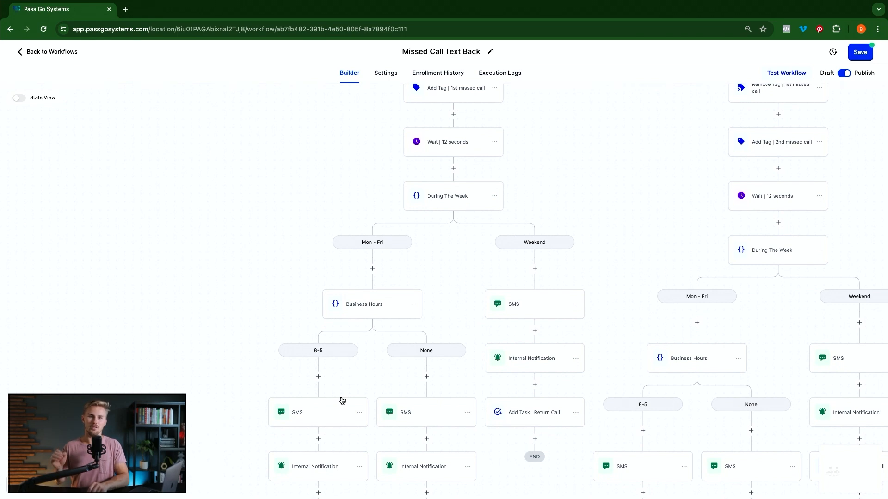
pyautogui.scroll(10, 522, 373)
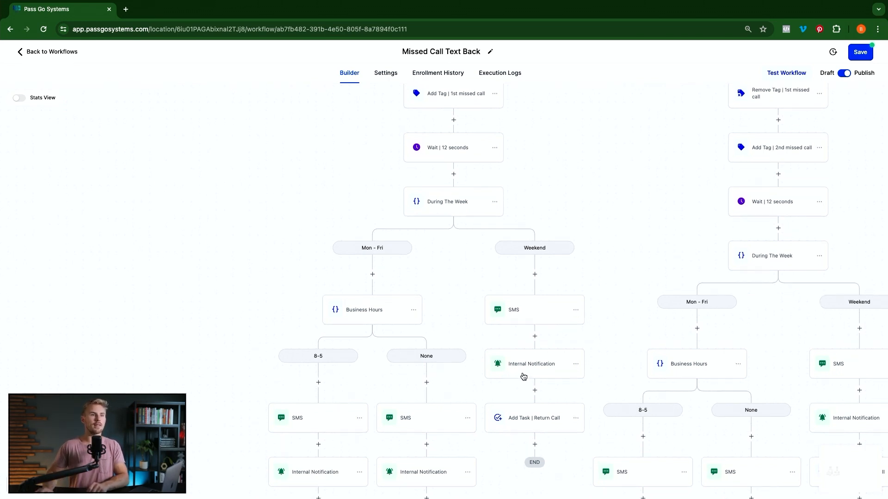
pyautogui.hscroll(20, 525, 370)
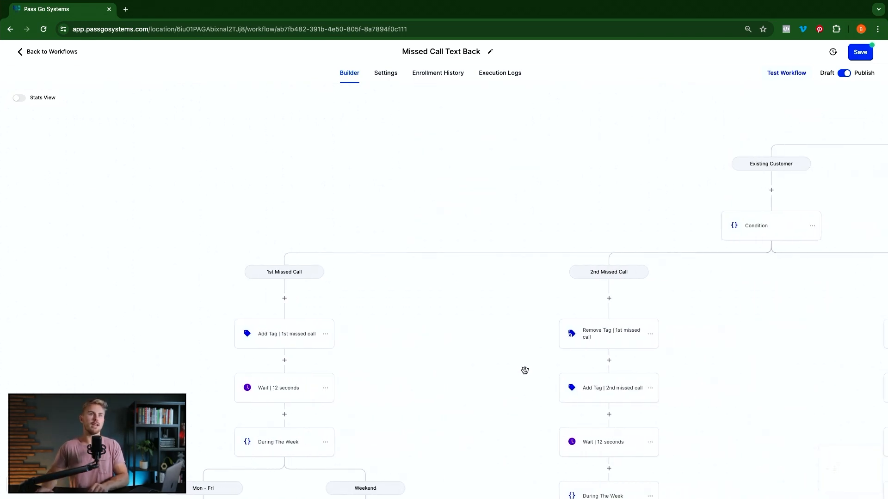
pyautogui.hscroll(17, 525, 371)
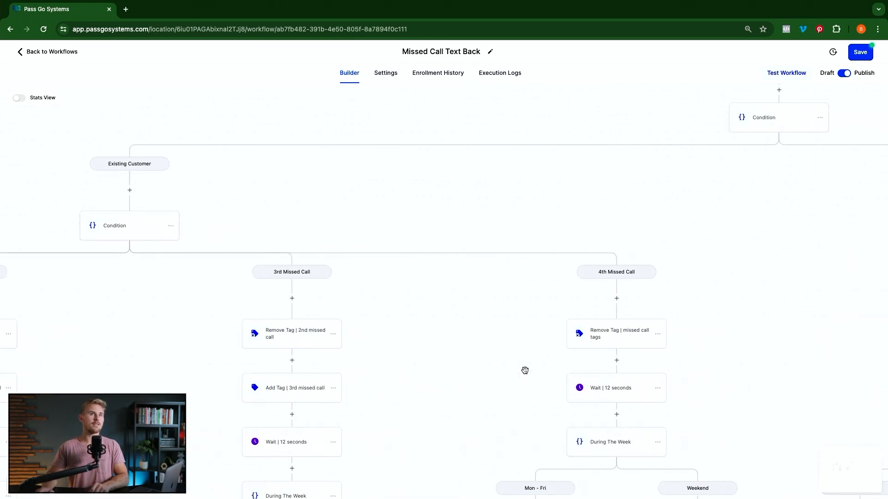
pyautogui.scroll(5, 685, 333)
pyautogui.scroll(1, 685, 333)
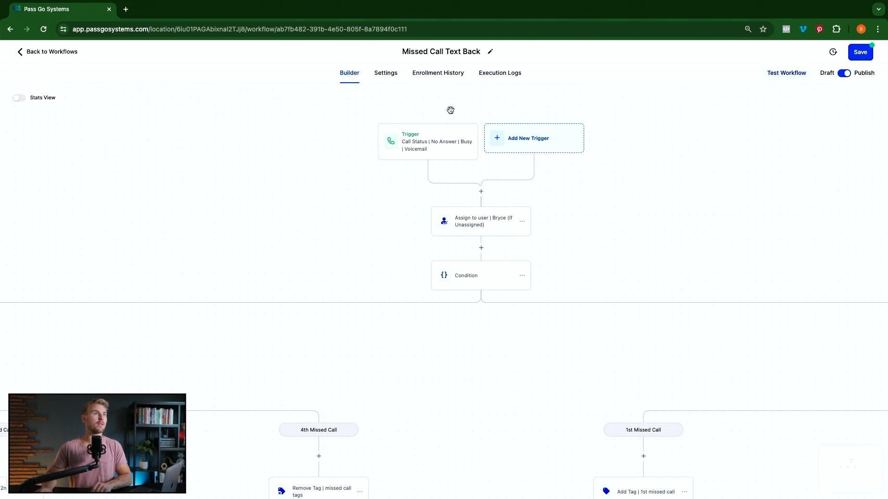
# Step: Review the workflow settings, save the Missed Call Text Back workflow and go back to the workflows list
pyautogui.click(387, 75)
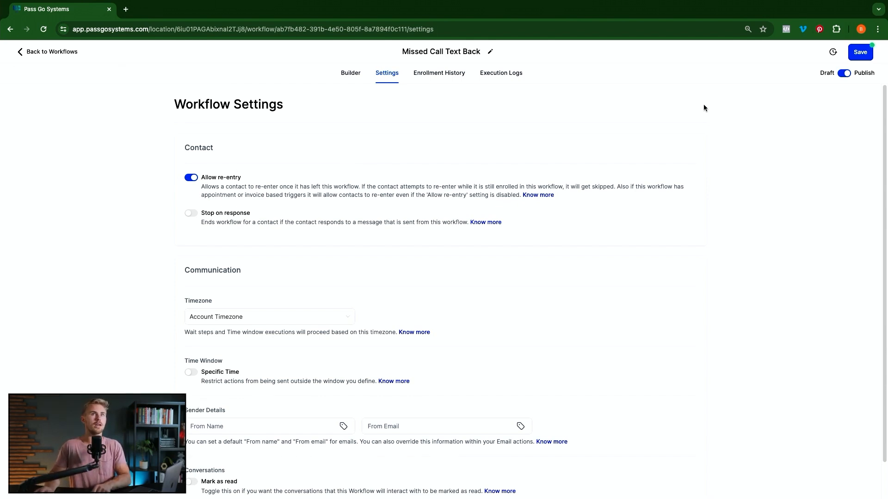
pyautogui.click(857, 51)
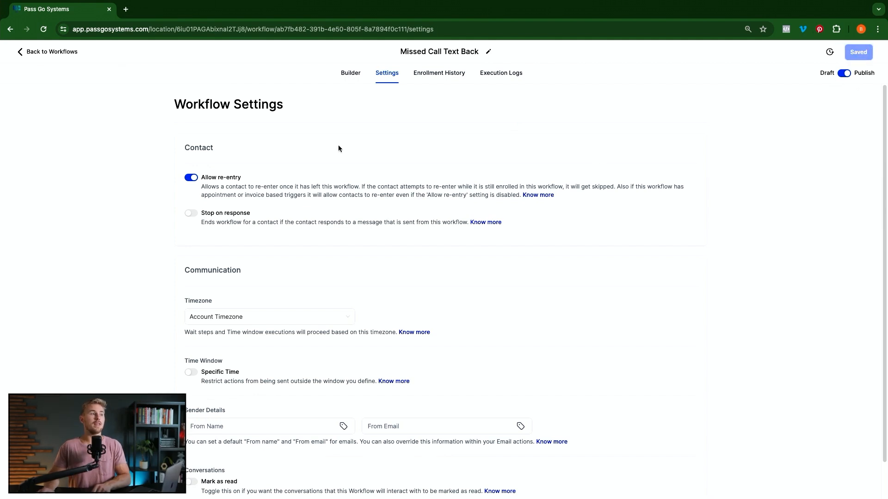
pyautogui.click(60, 53)
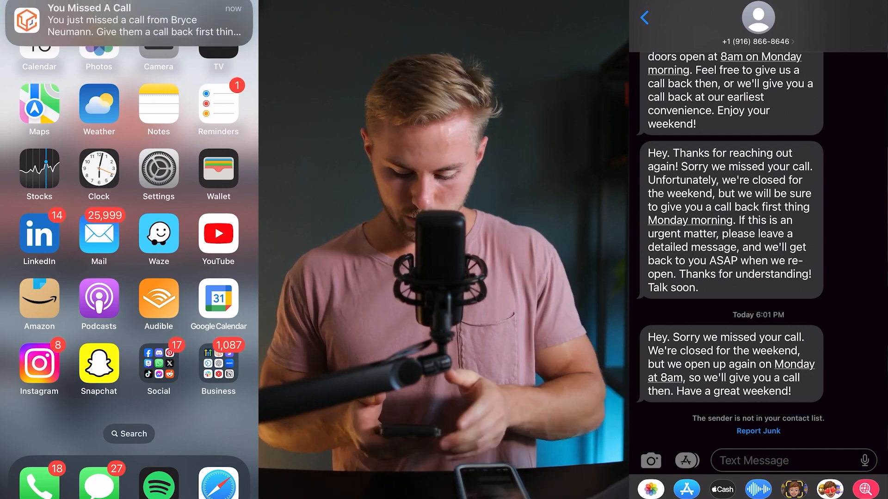
# Step: Switch to the Pass Go Systems mobile app and inspect the details of the completed Return Missed Call From 6/16/2024 task
pyautogui.click(219, 363)
pyautogui.click(129, 175)
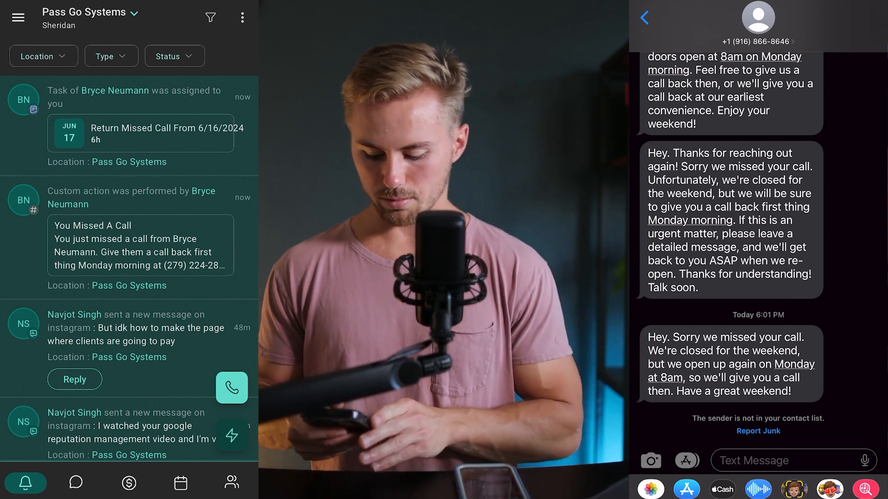
pyautogui.click(18, 17)
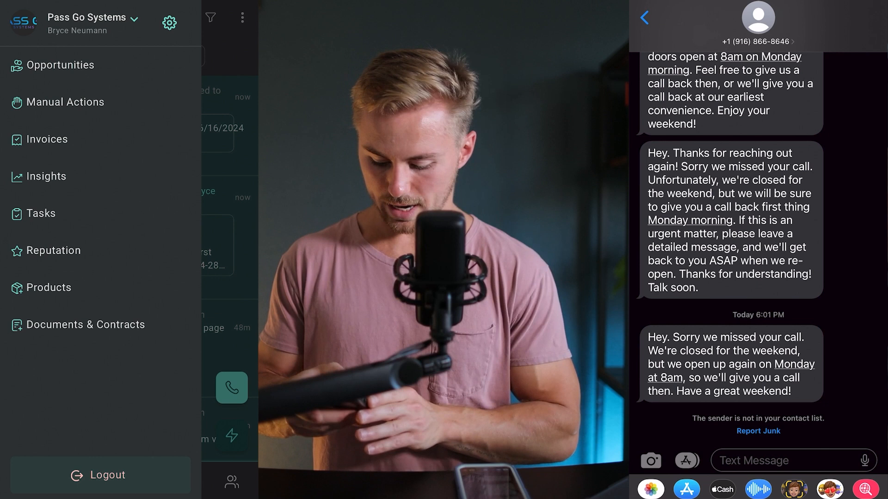
pyautogui.click(41, 213)
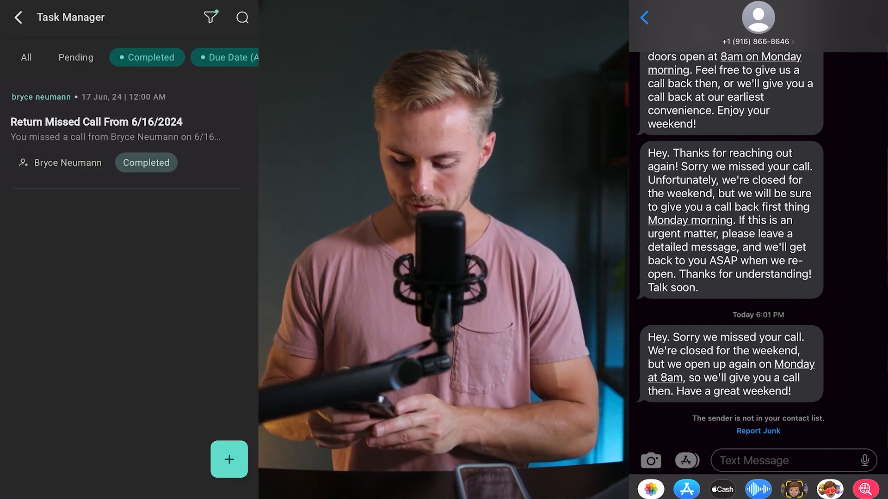
pyautogui.click(129, 134)
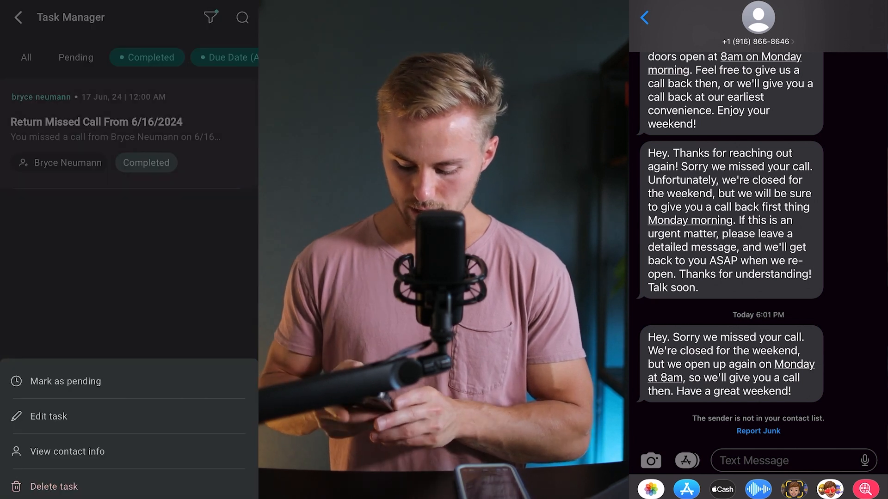
pyautogui.click(49, 417)
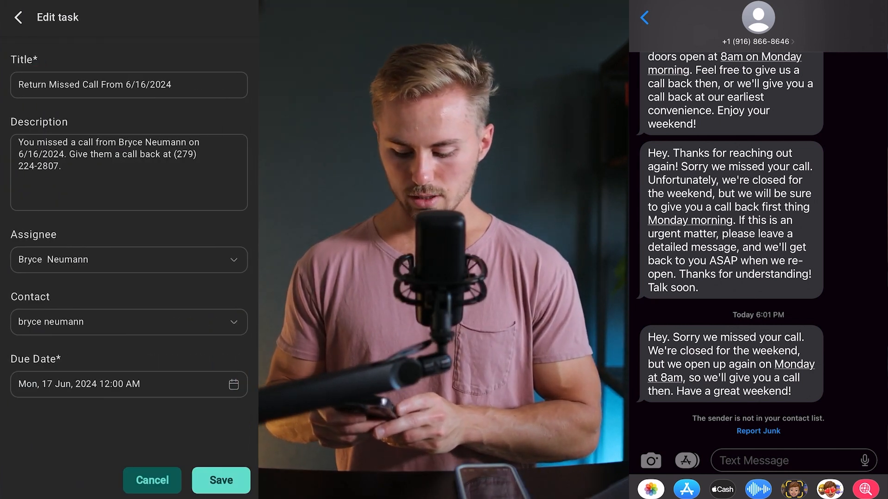
pyautogui.click(18, 18)
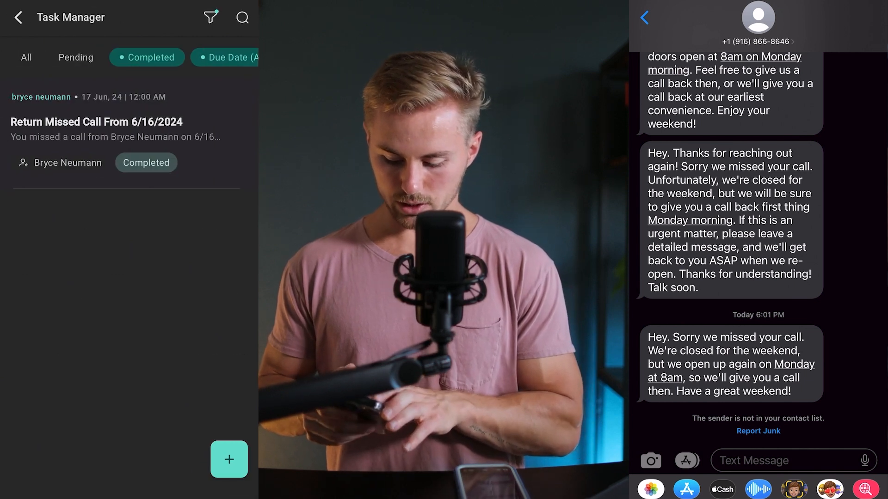
pyautogui.click(18, 18)
# Step: Review the SMS conversation behind the "You Missed A Call" notification and the contact's details and tags
pyautogui.click(140, 246)
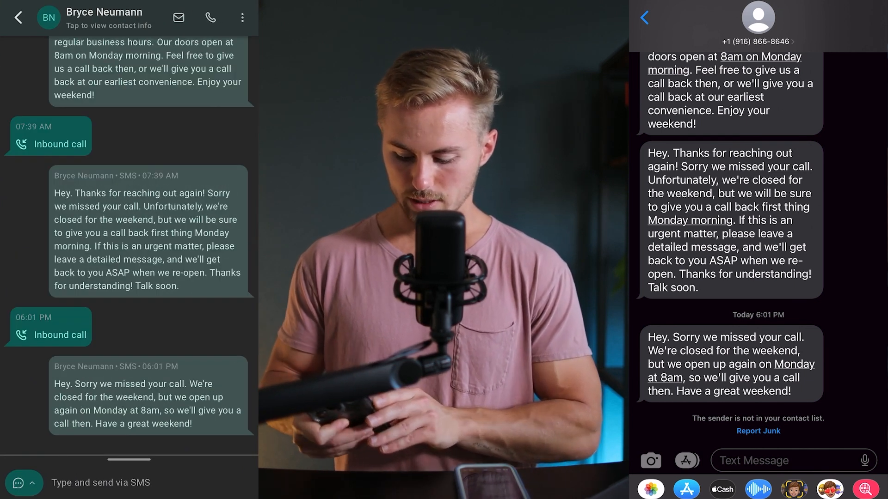
pyautogui.click(108, 18)
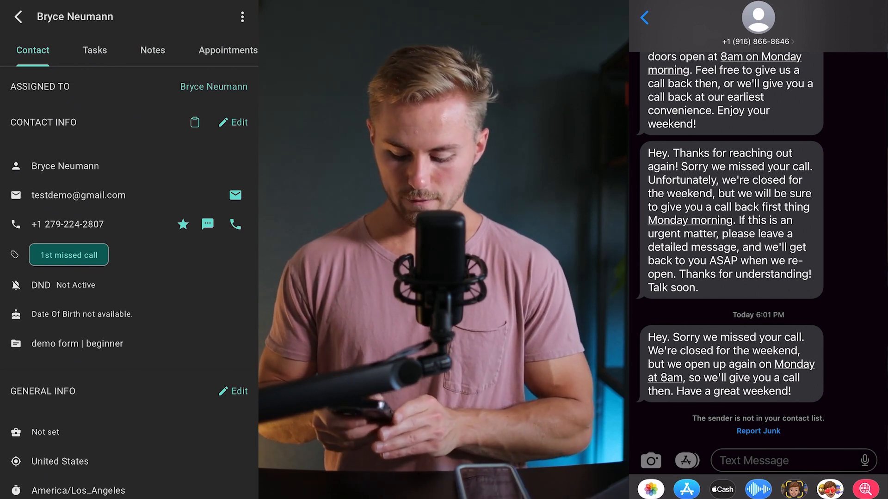
pyautogui.click(18, 17)
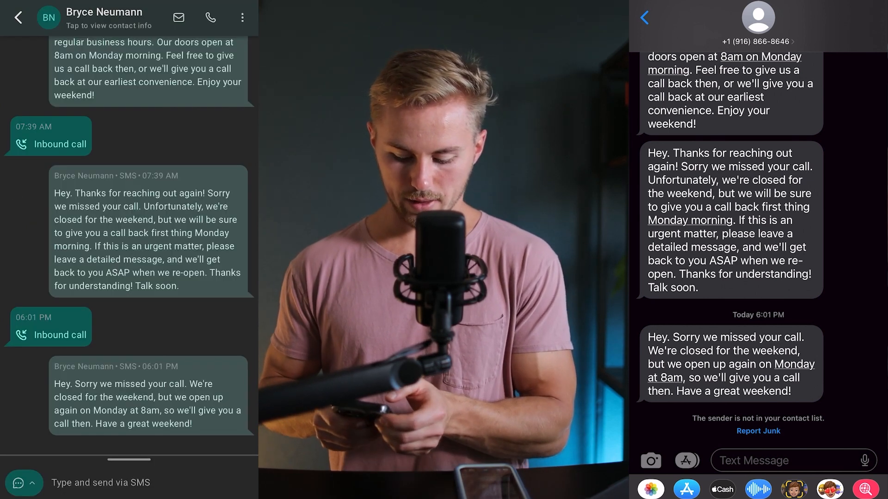
pyautogui.click(18, 17)
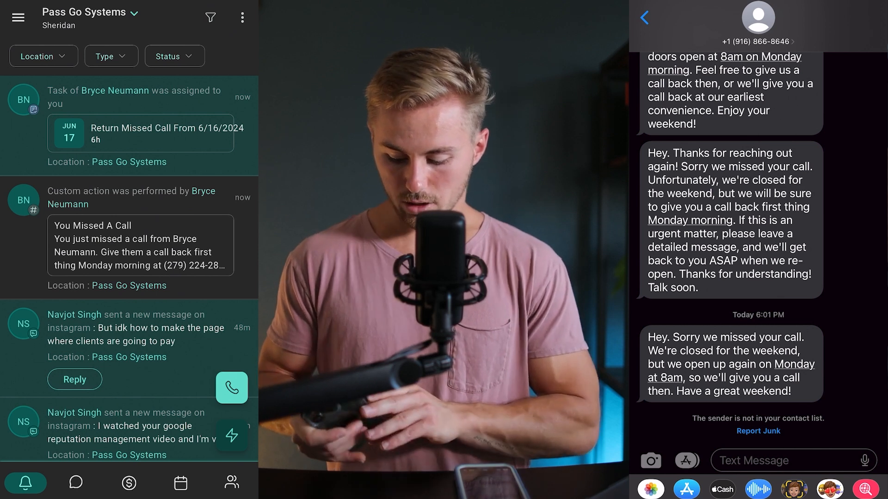
# Step: Mark the pending Return Missed Call From 6/16/2024 task as complete
pyautogui.click(19, 17)
pyautogui.click(40, 214)
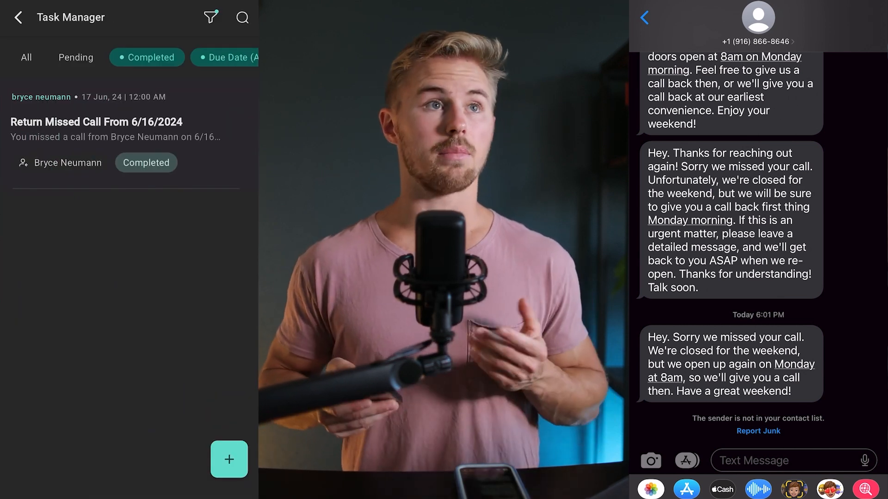
pyautogui.click(76, 57)
pyautogui.click(115, 130)
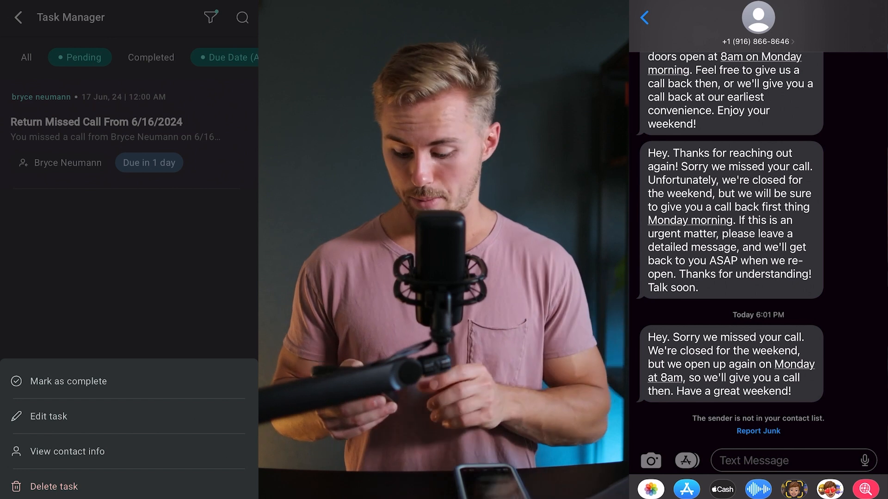
pyautogui.click(69, 381)
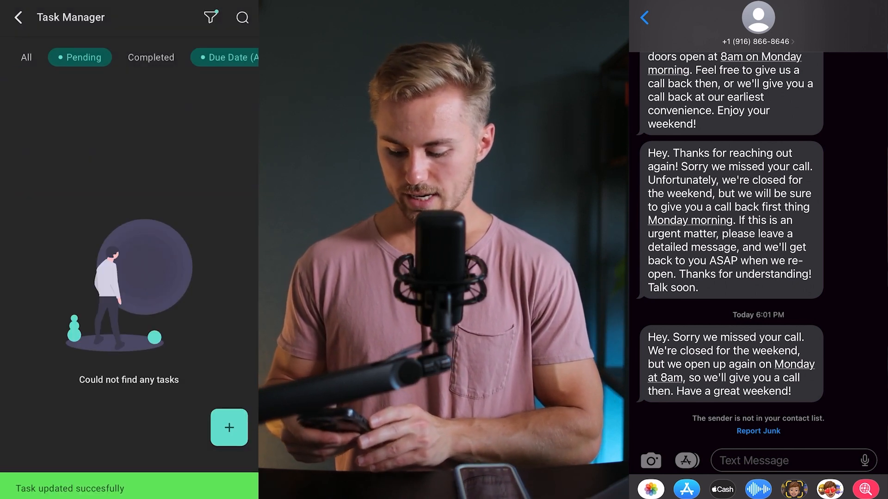
# Step: Check the completed and pending task lists, then return to the notifications
pyautogui.click(150, 58)
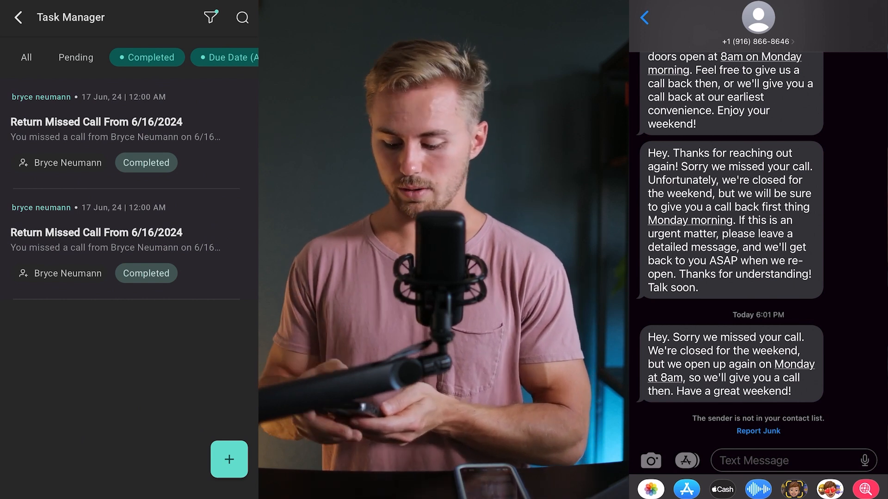
pyautogui.click(76, 57)
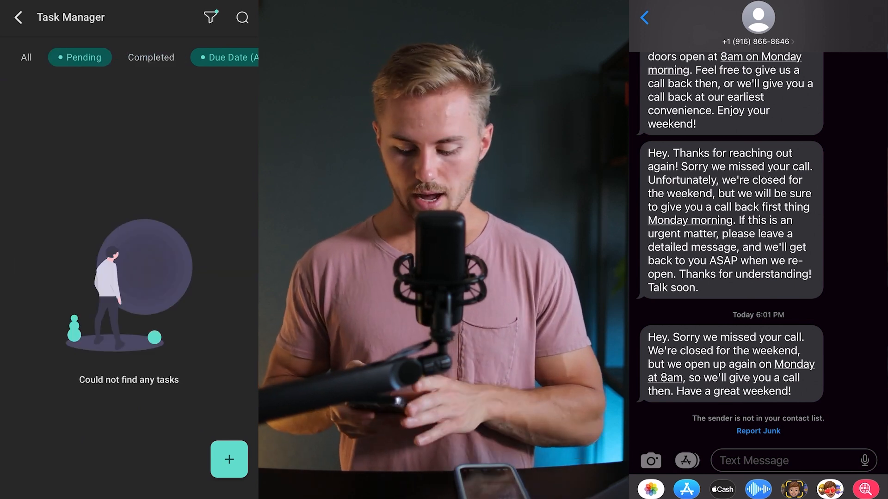
pyautogui.click(18, 18)
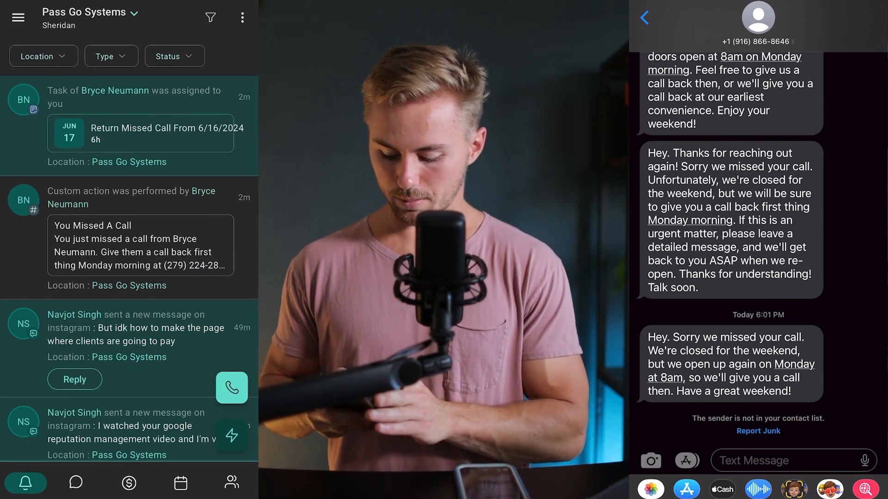
# Step: Find the test caller in the contacts, add the "customer" tag to the contact and save the change
pyautogui.click(232, 483)
pyautogui.click(242, 18)
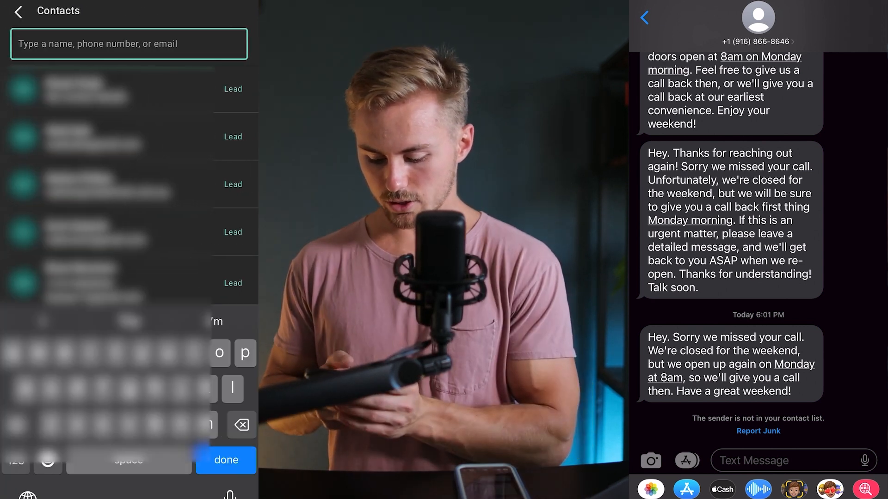
pyautogui.click(95, 93)
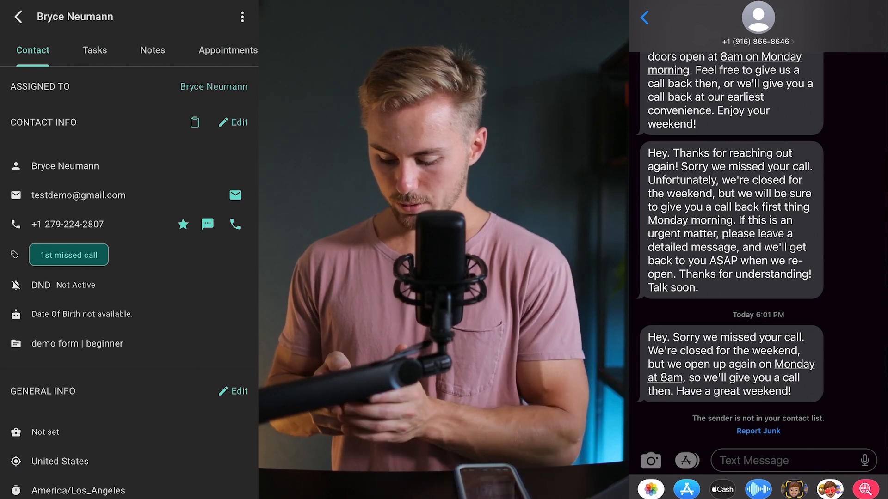
pyautogui.click(234, 122)
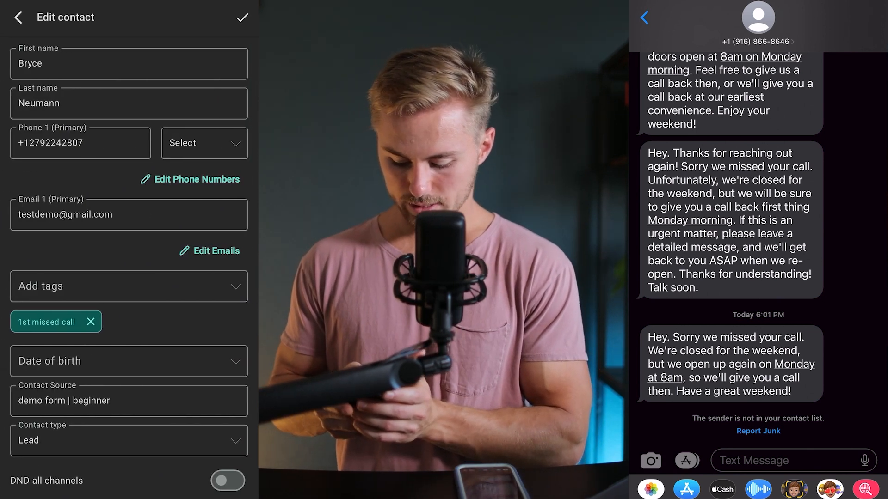
pyautogui.click(129, 286)
pyautogui.scroll(-1, 129, 241)
pyautogui.scroll(1, 129, 240)
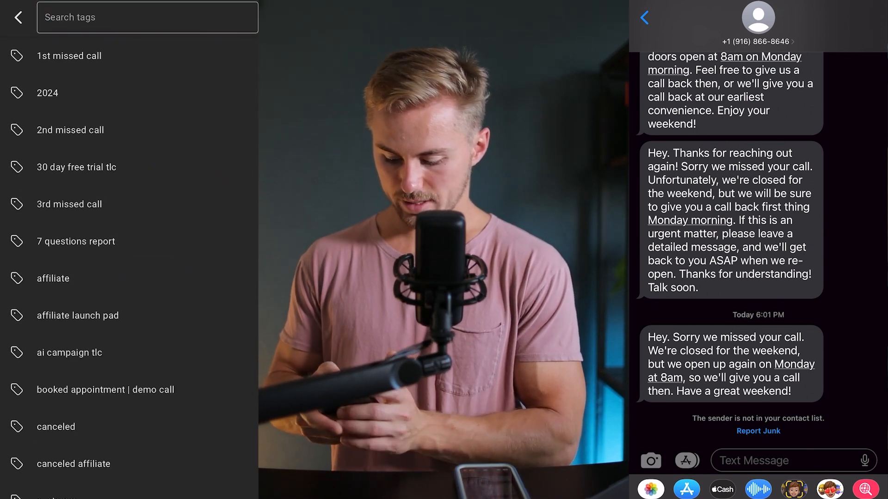
pyautogui.click(147, 18)
pyautogui.write('cust')
pyautogui.click(129, 56)
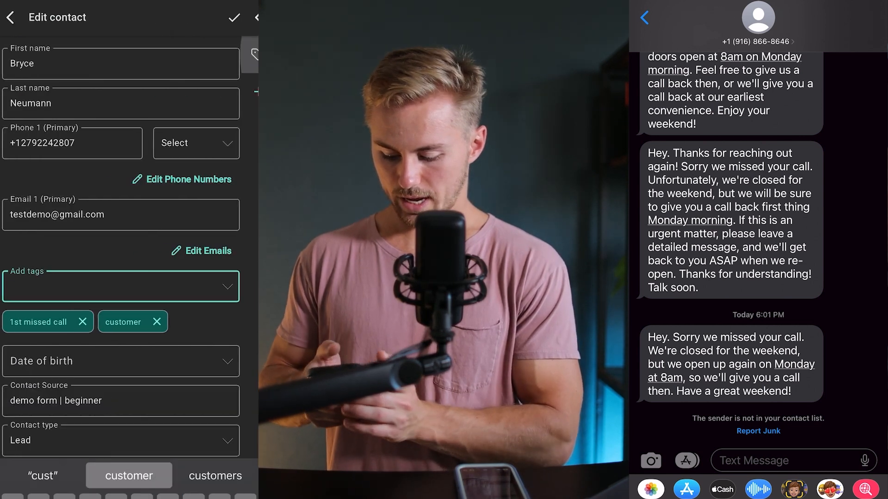
pyautogui.click(241, 18)
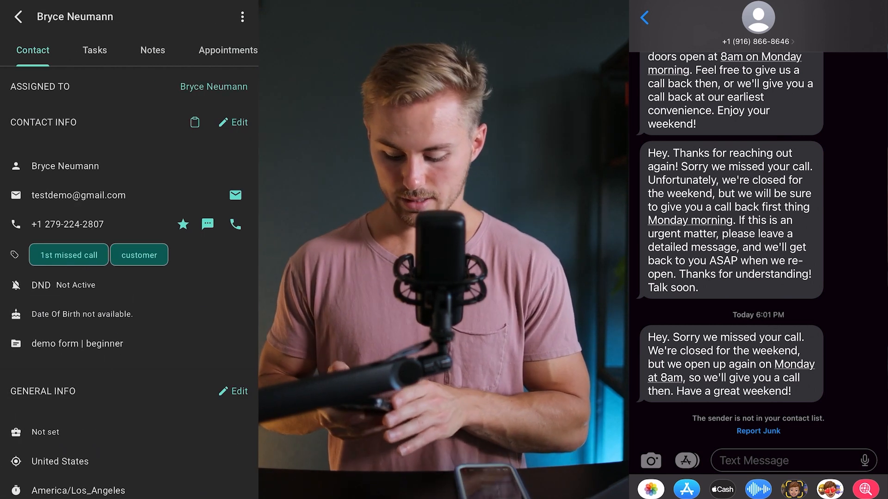
pyautogui.click(18, 17)
pyautogui.click(18, 12)
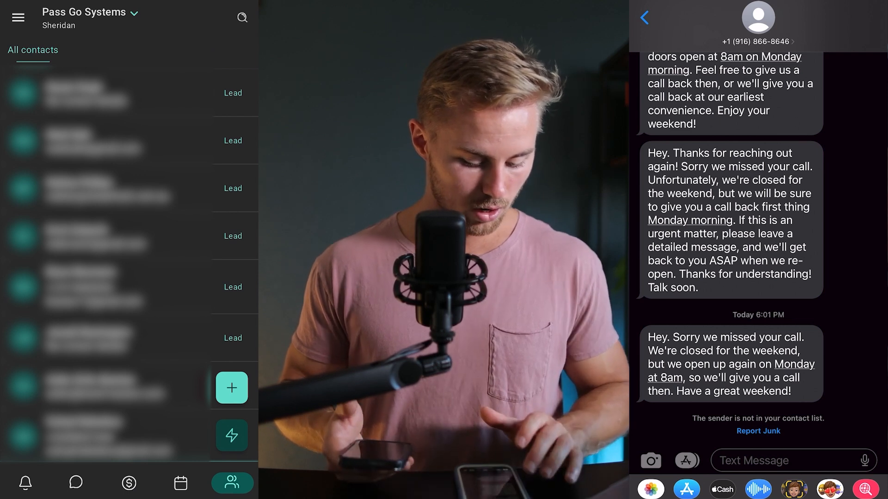
# Step: Show the notifications and open the Phone app on the caller's phone for another test call
pyautogui.click(26, 483)
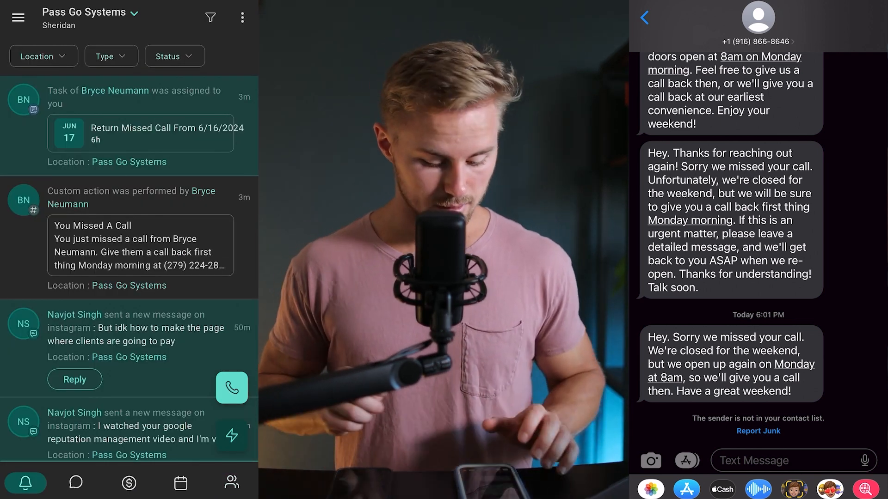
pyautogui.moveTo(758, 497); pyautogui.dragTo(759, 296)
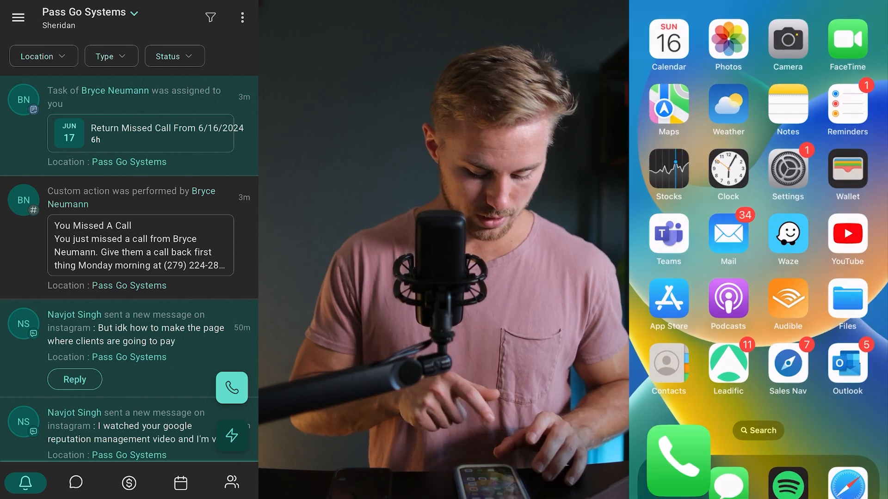
pyautogui.click(672, 479)
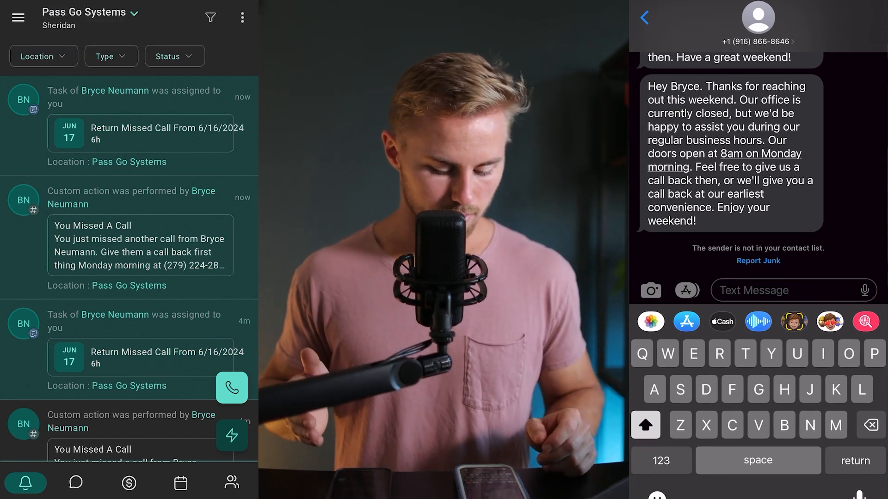
# Step: Compare the text replies on the caller's phone with the conversation behind the newest missed call notification
pyautogui.scroll(1, 759, 164)
pyautogui.scroll(1, 758, 164)
pyautogui.scroll(-1, 759, 165)
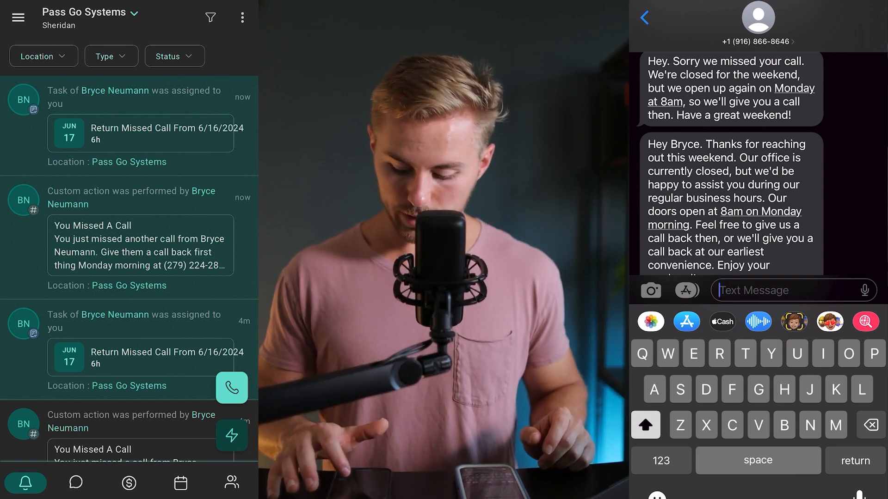
pyautogui.click(140, 245)
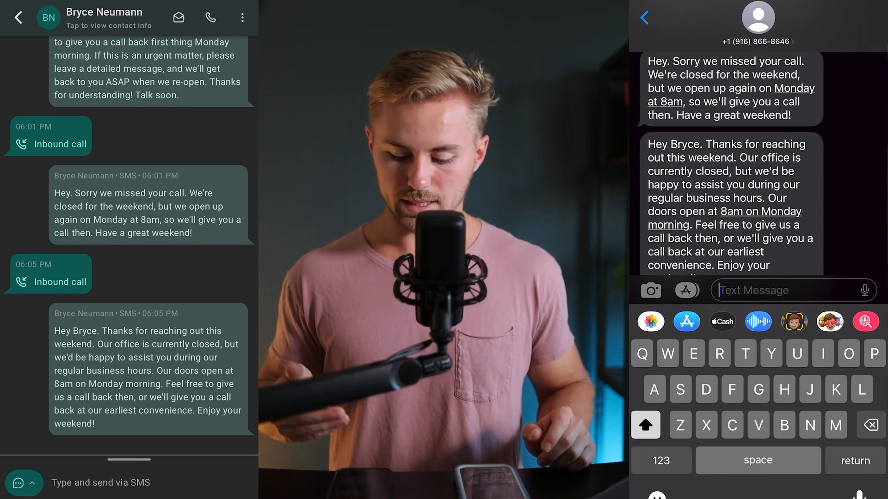
# Step: Mark the pending return call task created by the second test call as complete in the Task Manager
pyautogui.moveTo(2, 296); pyautogui.dragTo(80, 296)
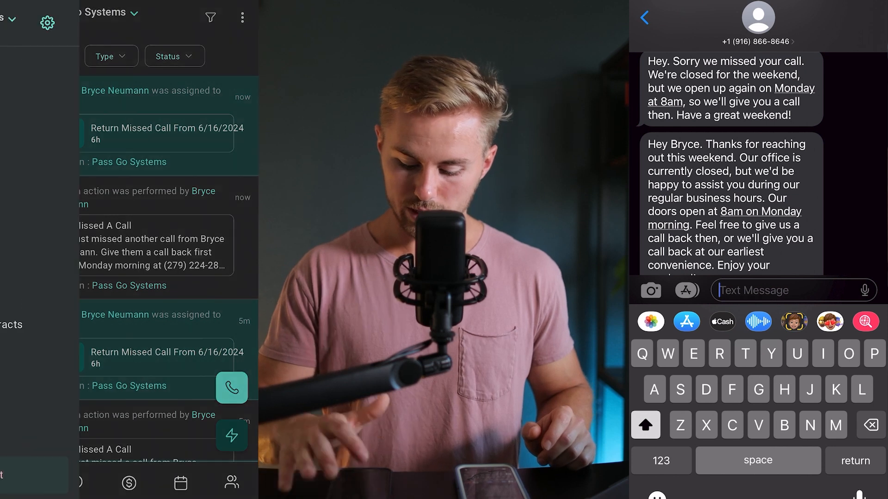
pyautogui.click(41, 213)
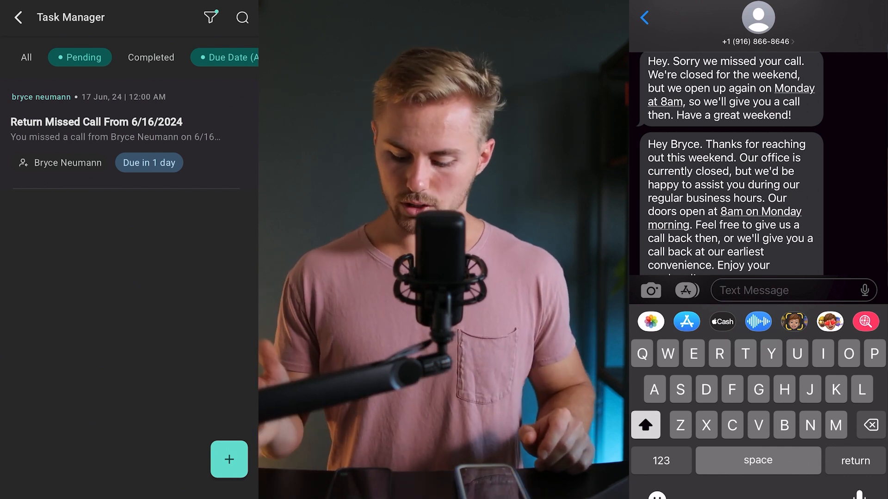
pyautogui.click(125, 134)
pyautogui.click(91, 382)
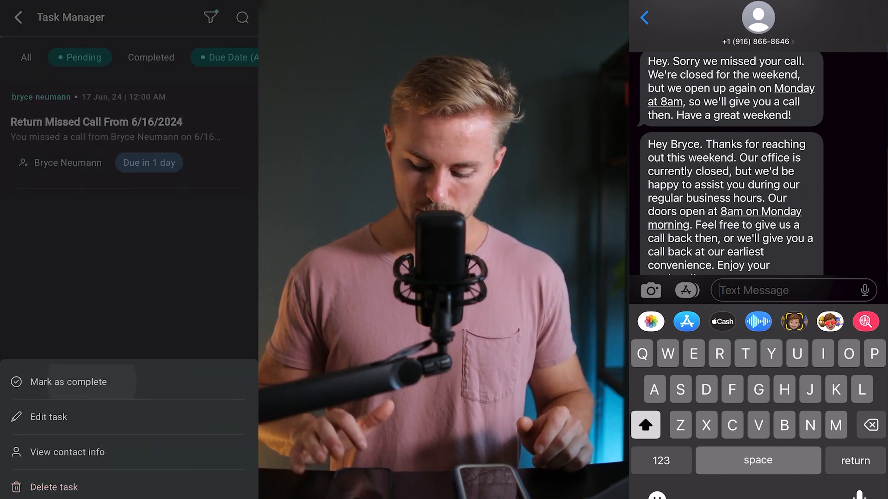